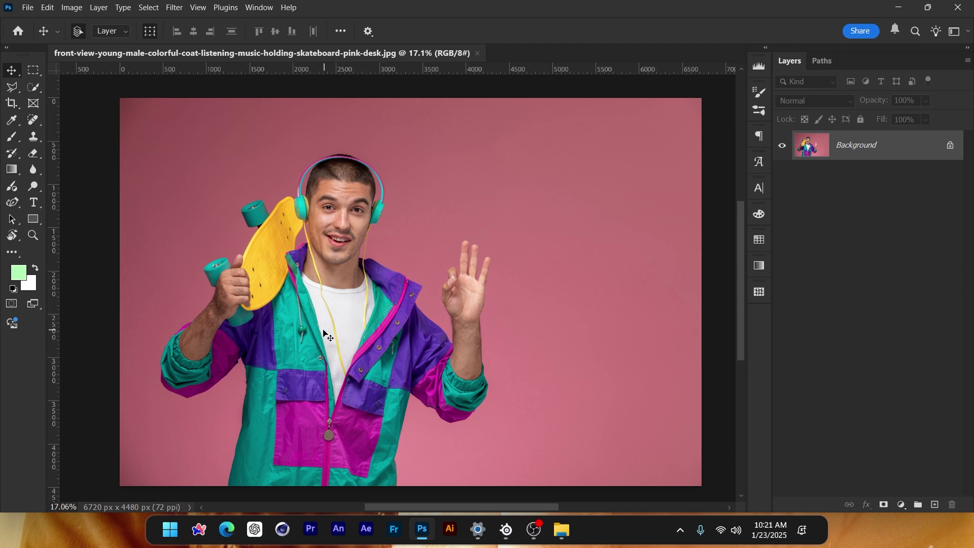
Sketch temporary curved guide lines across the man with the screen annotation pen, and close the annotation overlay.
key("ctrl+alt+g")
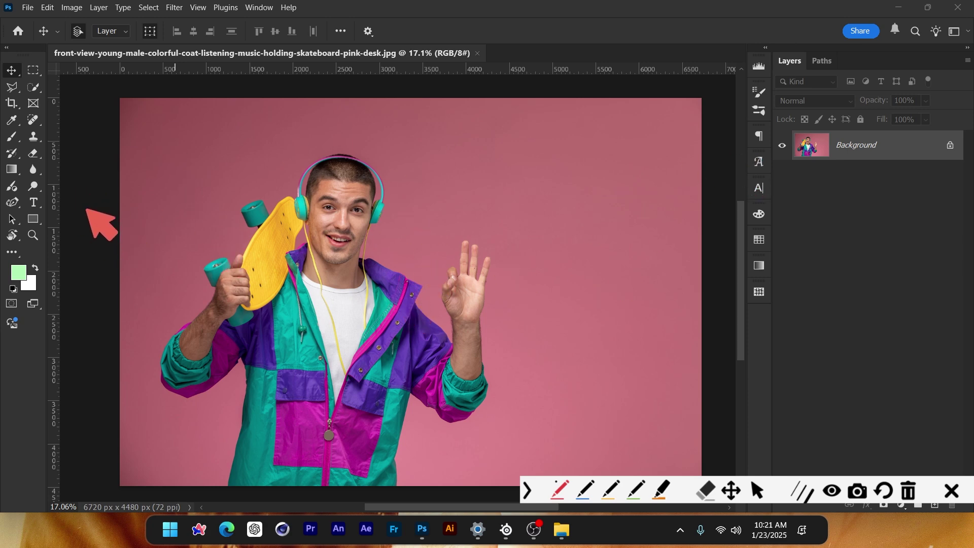
mouse_move(73, 200)
left_mouse_down()
mouse_move(162, 213)
mouse_move(239, 326)
mouse_move(281, 354)
mouse_move(293, 358)
mouse_move(271, 352)
mouse_move(341, 360)
mouse_move(494, 312)
left_mouse_up()
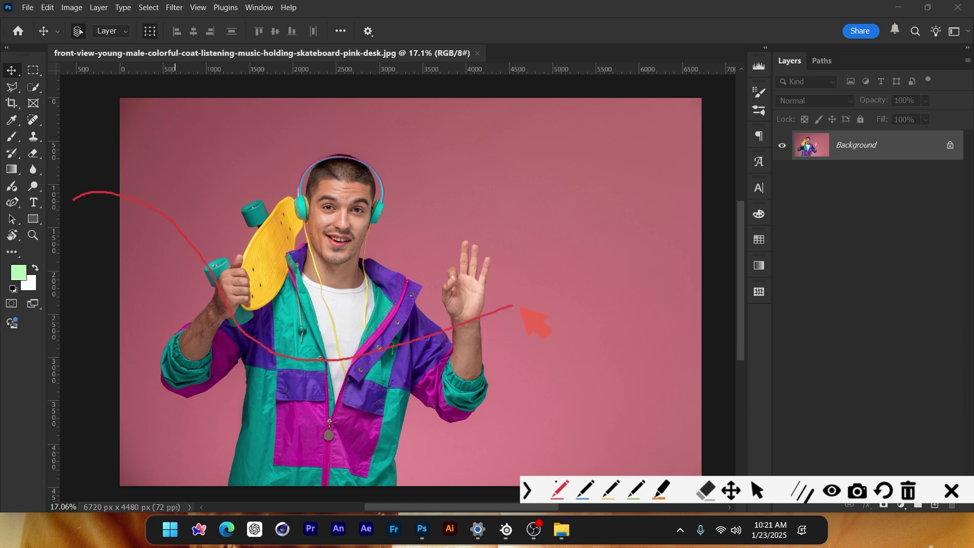
mouse_move(487, 238)
left_mouse_down()
mouse_move(430, 330)
mouse_move(507, 378)
left_mouse_up()
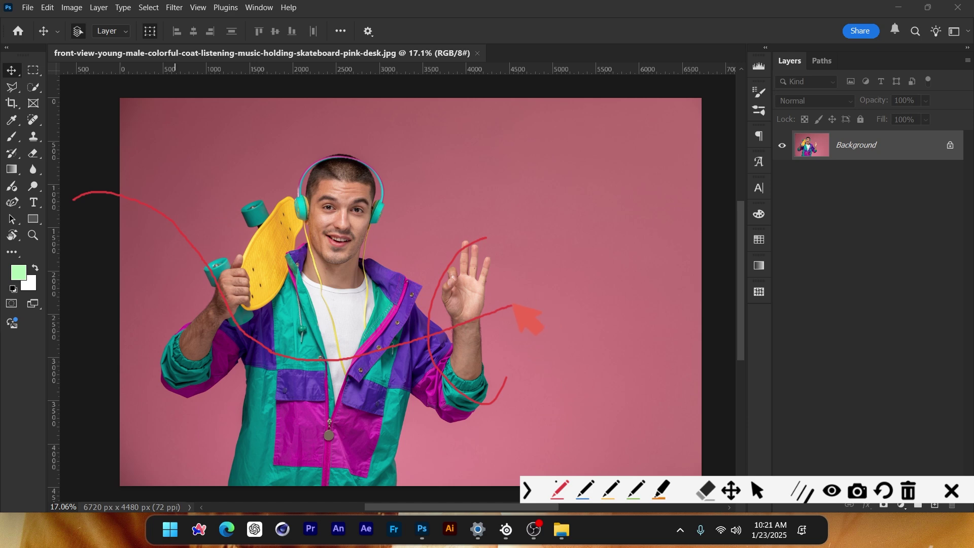
left_click_drag(512, 304, 709, 258)
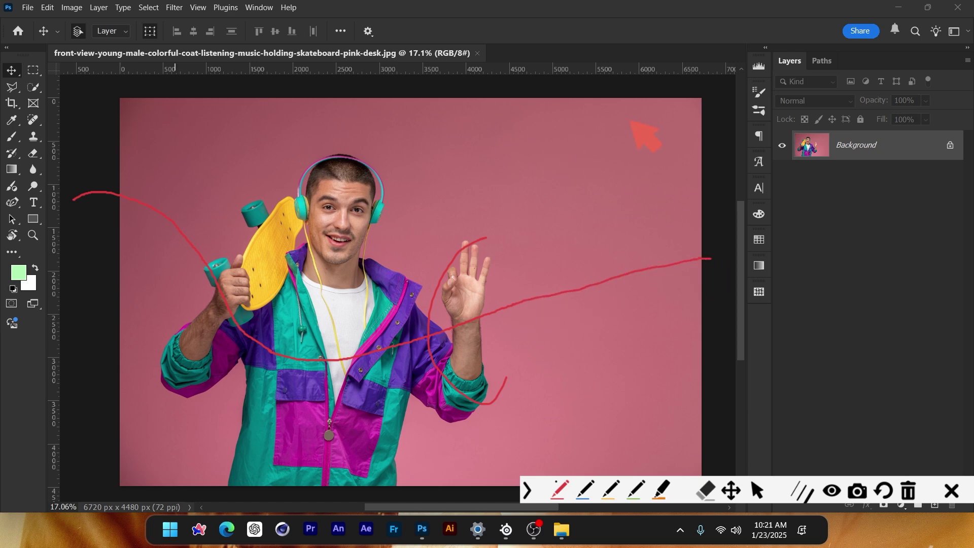
left_click_drag(641, 94, 559, 82)
mouse_move(390, 208)
left_mouse_down()
mouse_move(307, 363)
mouse_move(136, 447)
mouse_move(73, 452)
left_mouse_up()
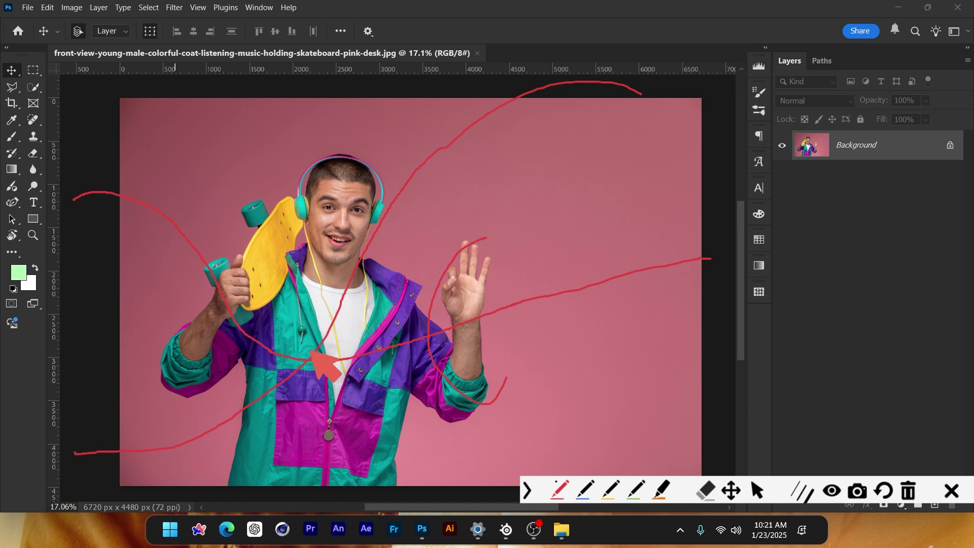
left_click(951, 492)
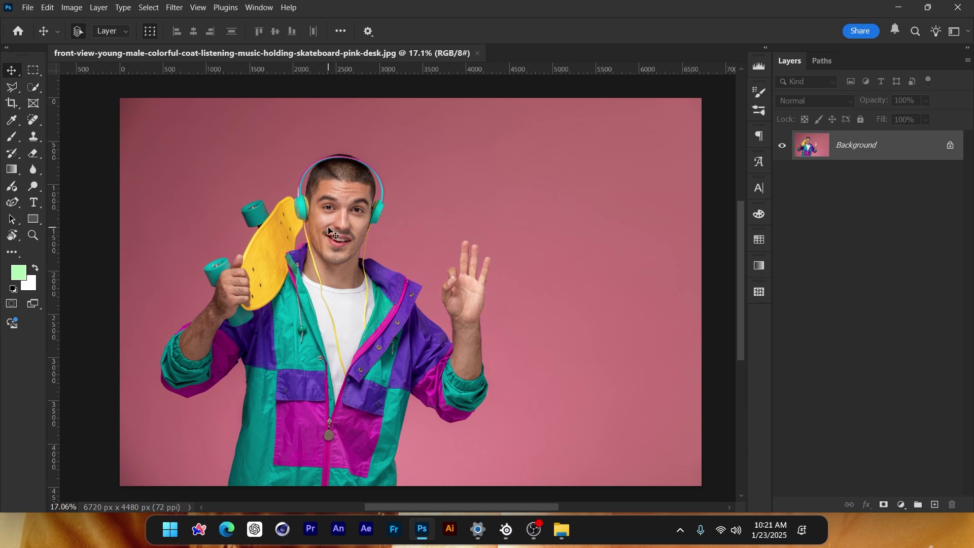
Switch to the Mixer Brush tool and enlarge its brush size to 700.
right_click(13, 152)
right_click(13, 138)
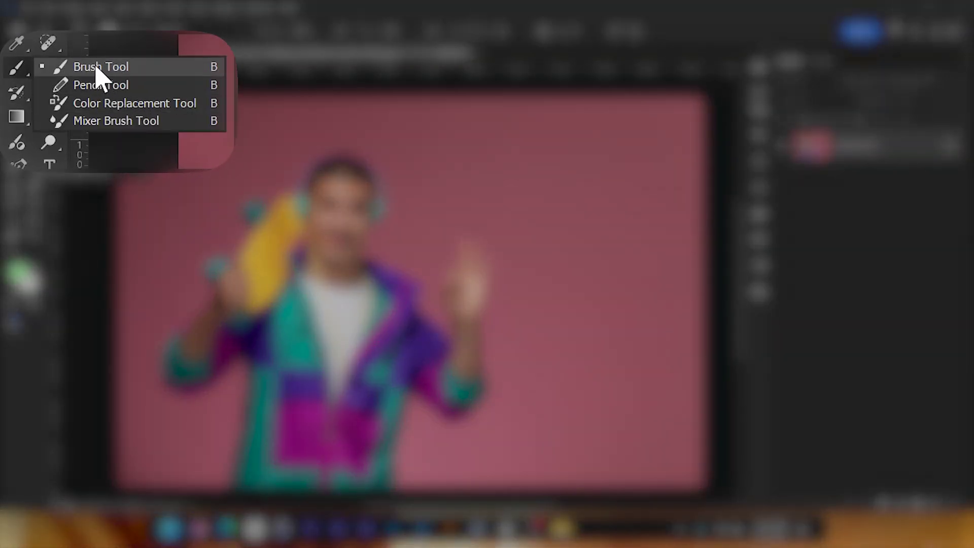
left_click(124, 122)
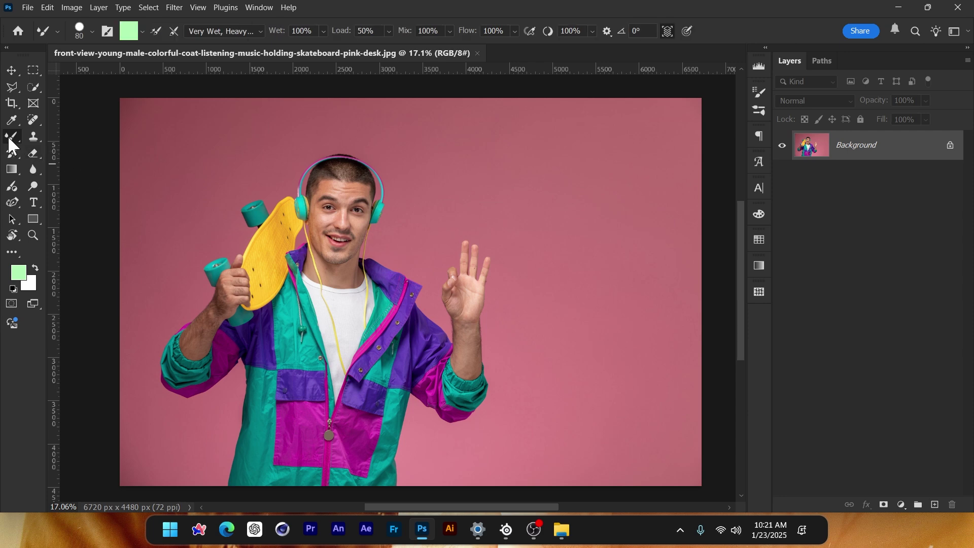
key("bracketright")
key("bracketright")
key("bracketright")
key("bracketright")
key("bracketright")
key("bracketright")
key("bracketright")
key("bracketright")
key("bracketright")
key("bracketright")
key("bracketright")
key("bracketright")
key("bracketright")
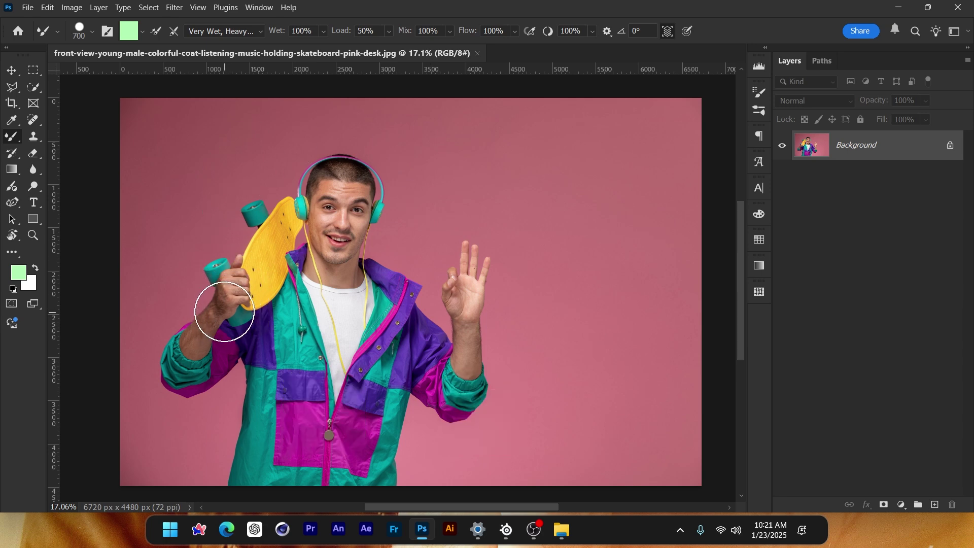
key("bracketleft")
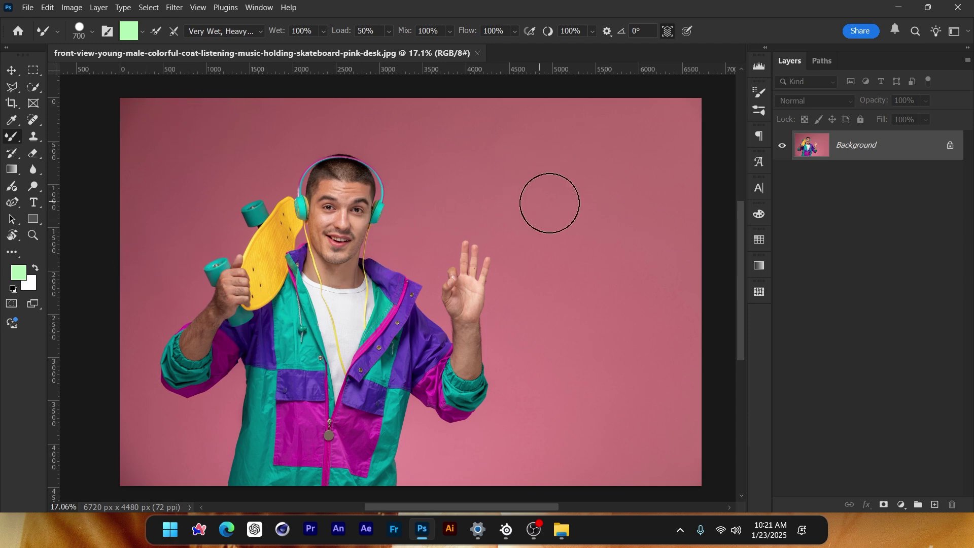
Sample the man's face with the Mixer Brush, try an S-shaped stroke on the empty pink backdrop, and undo it.
key("alt")
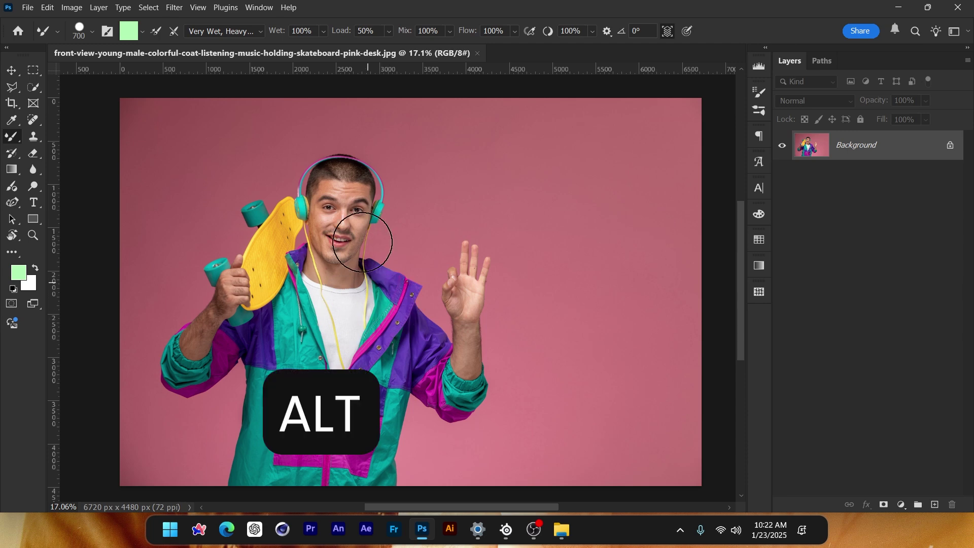
left_click(339, 212, "alt")
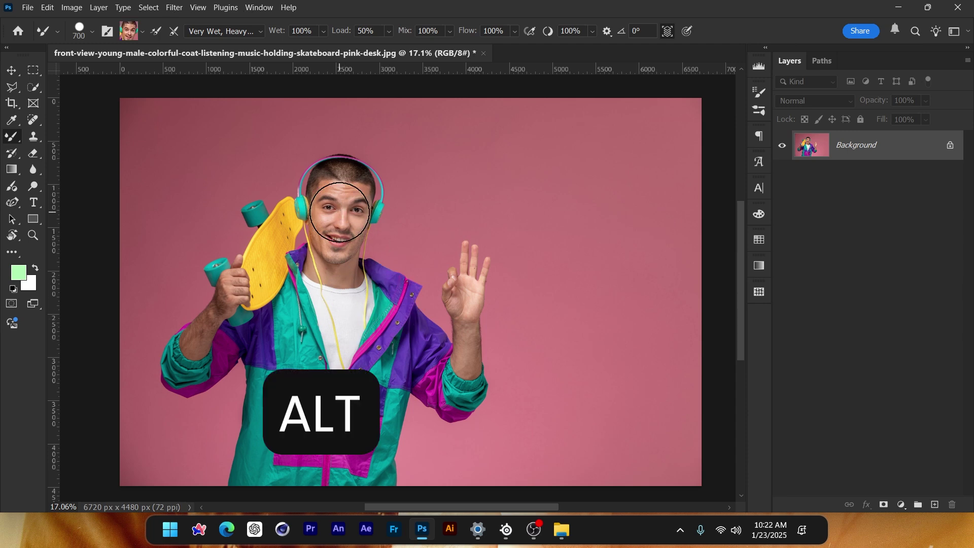
mouse_move(476, 206)
left_mouse_down()
mouse_move(559, 223)
mouse_move(567, 289)
mouse_move(626, 312)
mouse_move(656, 257)
mouse_move(642, 285)
mouse_move(600, 299)
left_mouse_up()
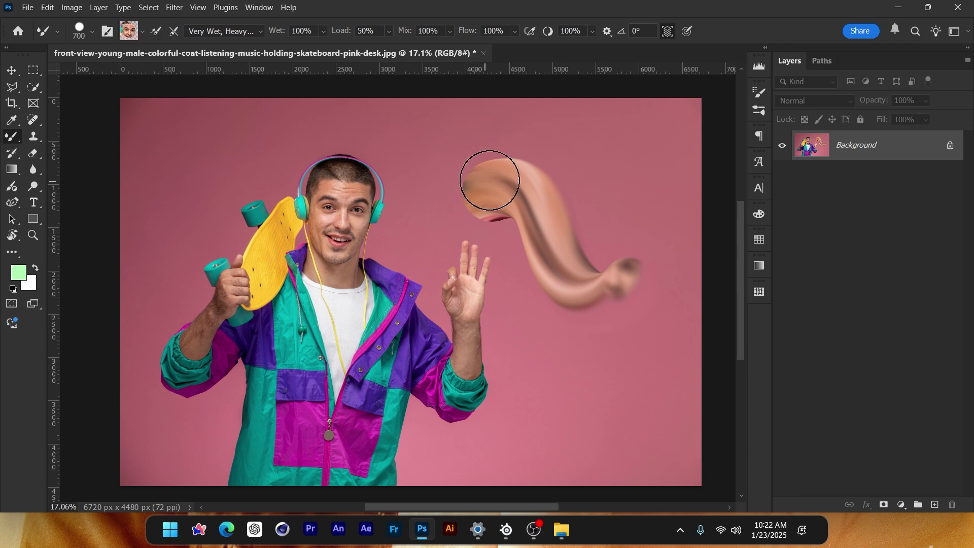
key("ctrl+z")
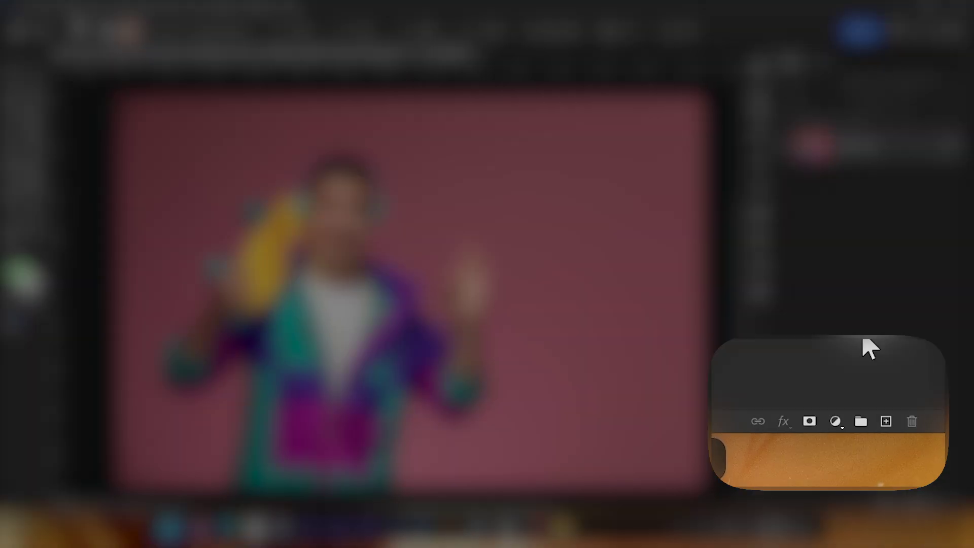
Try a face-sampled curved stroke on a new layer, move it over the man's face, and delete it.
left_click(935, 505)
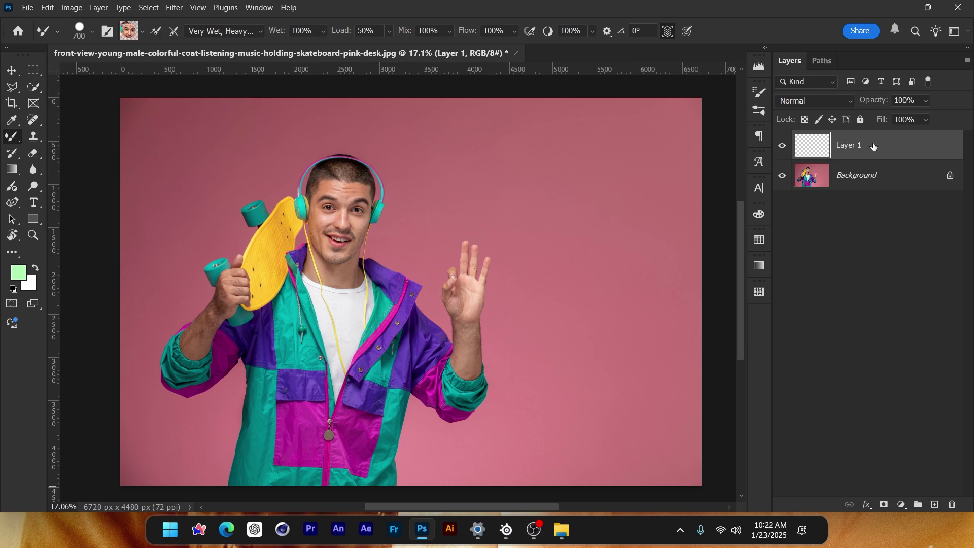
left_click_drag(403, 174, 491, 159)
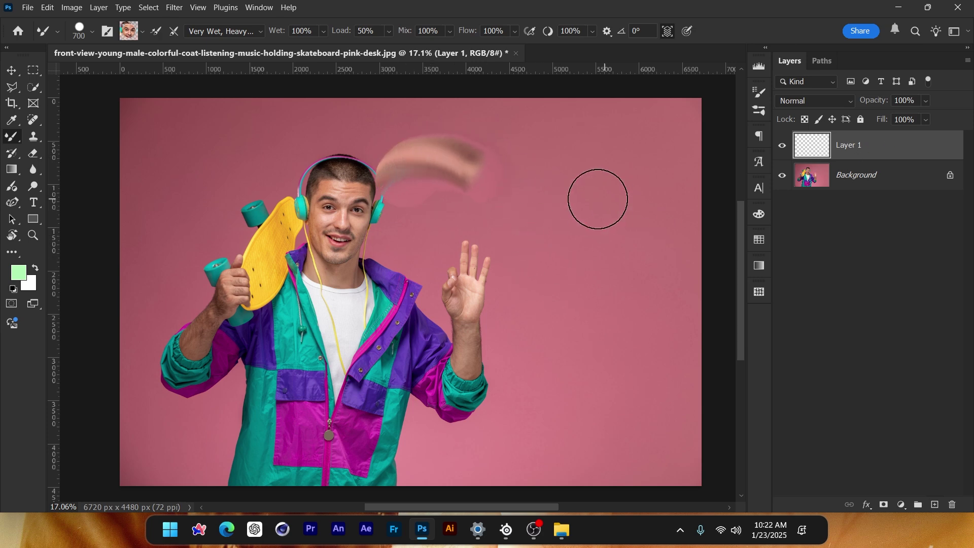
left_click(13, 71)
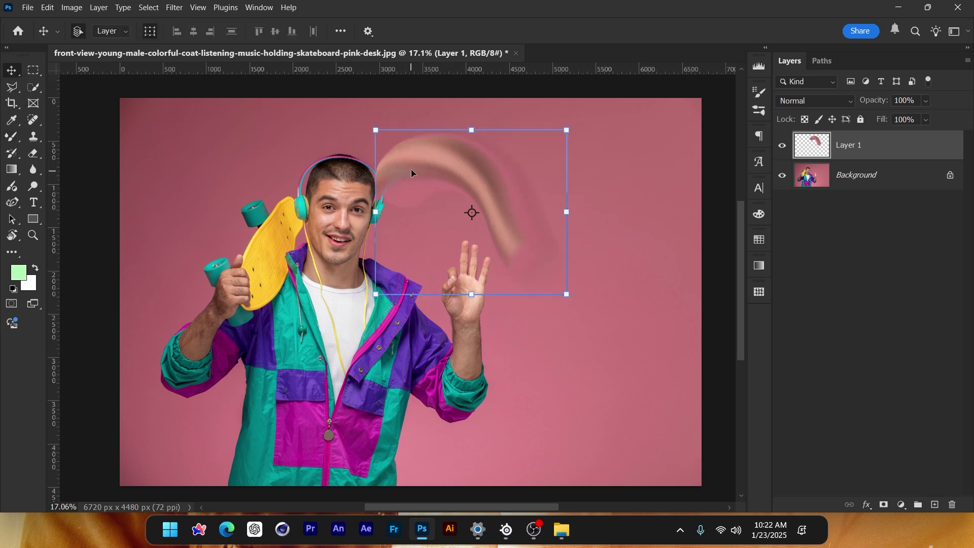
mouse_move(451, 168)
left_mouse_down()
mouse_move(437, 157)
mouse_move(365, 183)
mouse_move(426, 187)
left_mouse_up()
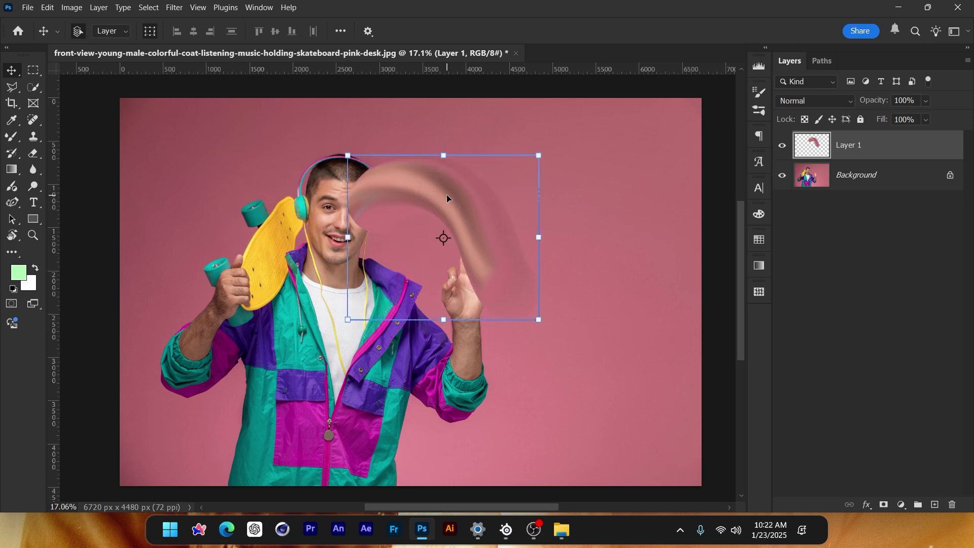
key("Delete")
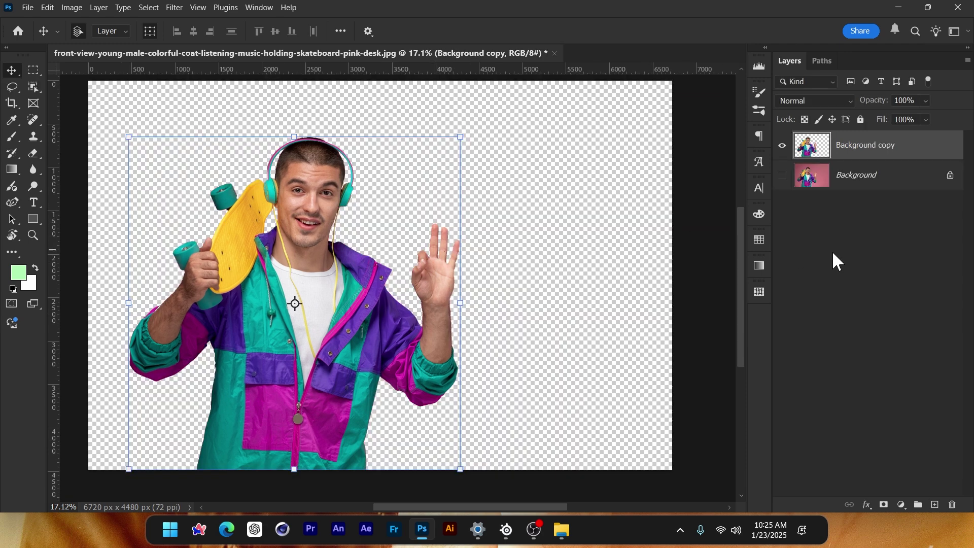
Show the Background layer beneath the cut-out man, try moving the cut-out, and undo that move.
left_click(837, 261)
left_click(782, 176)
left_click_drag(320, 203, 406, 172)
key("ctrl+z")
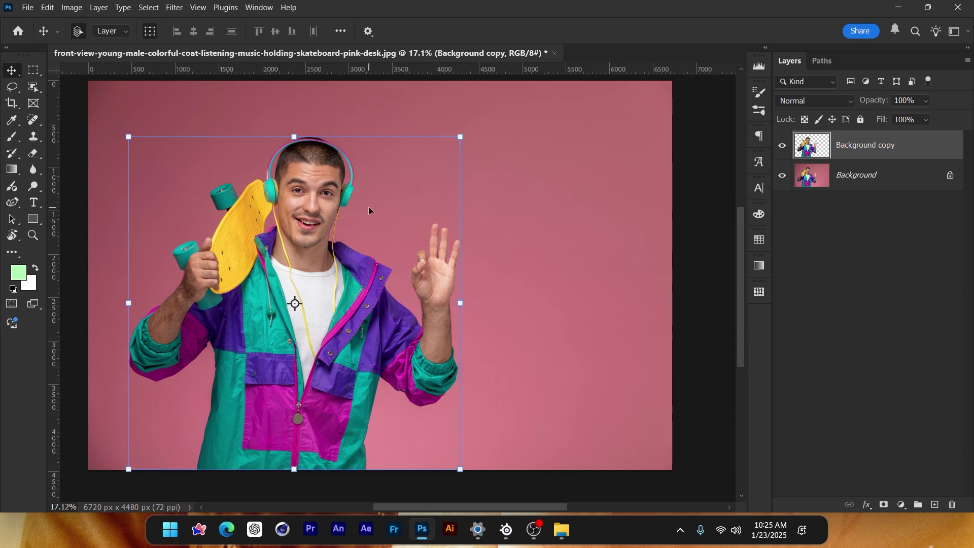
Add a new empty layer directly above the Background layer and choose the Mixer Brush tool.
left_click(891, 179)
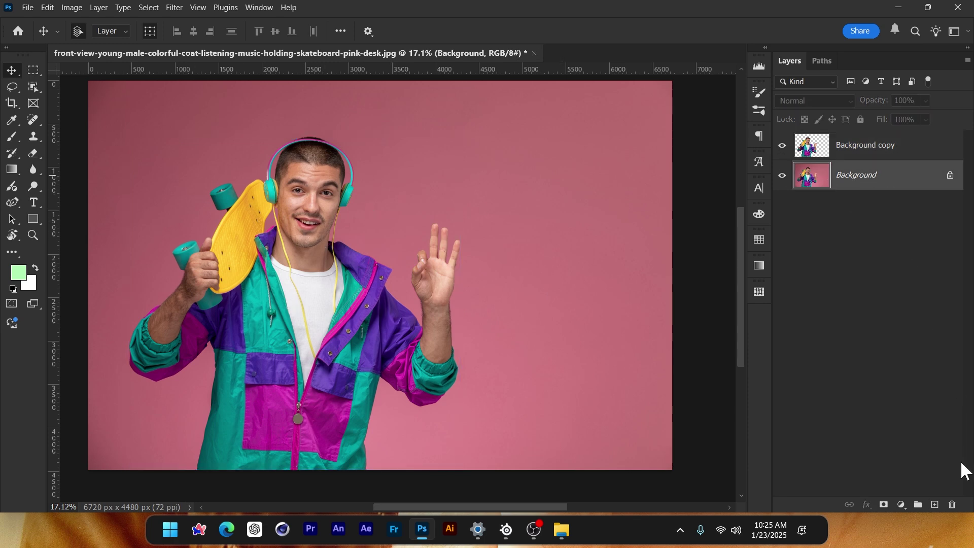
left_click(936, 506)
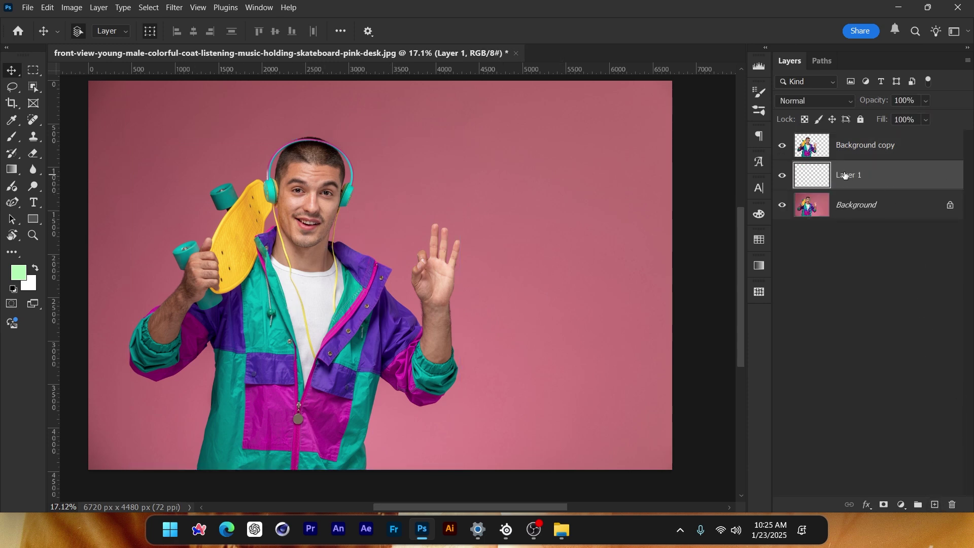
left_click(13, 136)
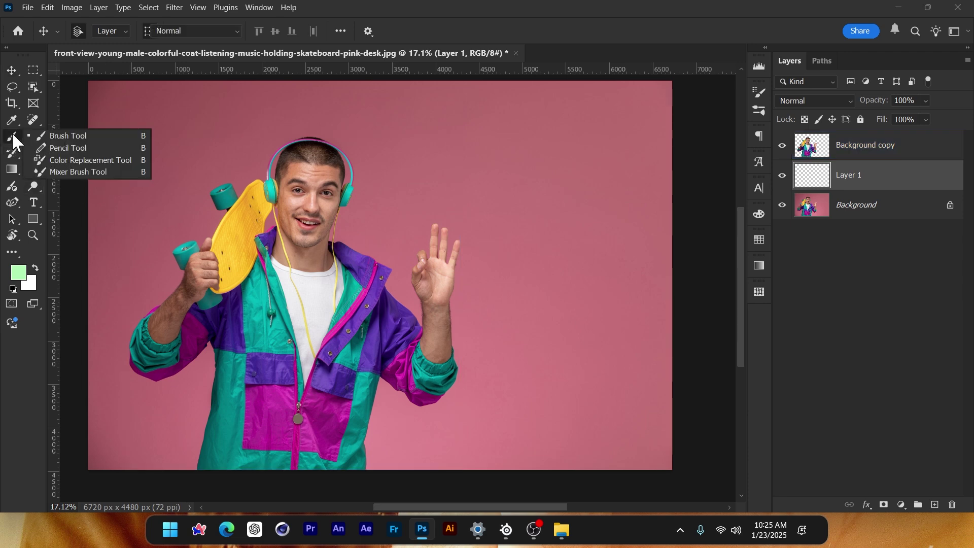
left_click(78, 172)
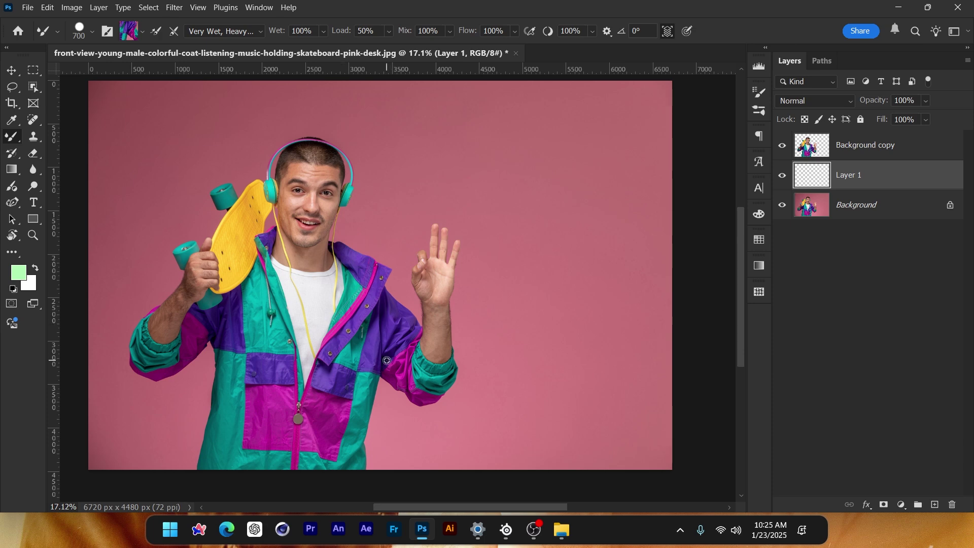
Try jacket-coloured curved strokes behind the man with the Very Wet, Heavy Mix and Dry presets, undoing each.
mouse_move(317, 124)
left_mouse_down()
mouse_move(373, 123)
mouse_move(495, 196)
mouse_move(489, 259)
mouse_move(540, 289)
left_mouse_up()
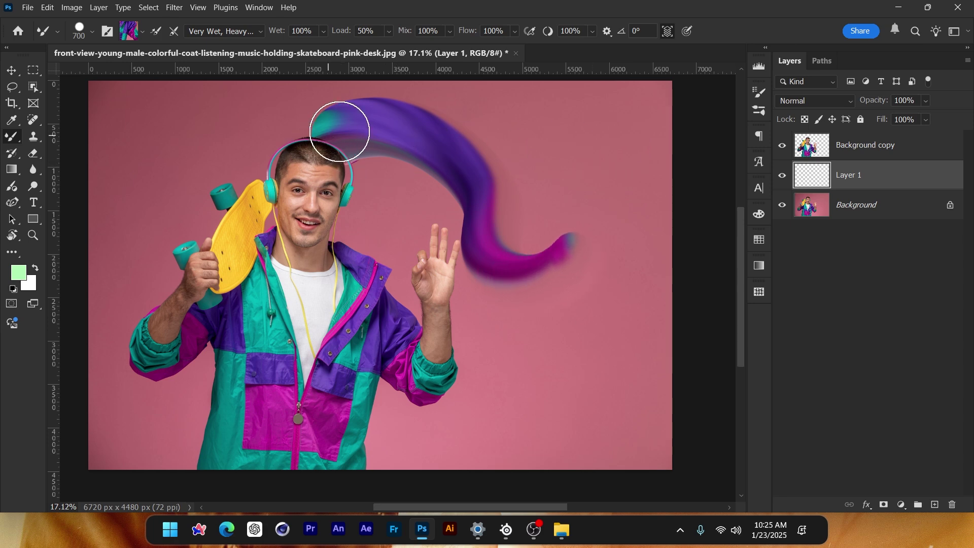
key("ctrl+z")
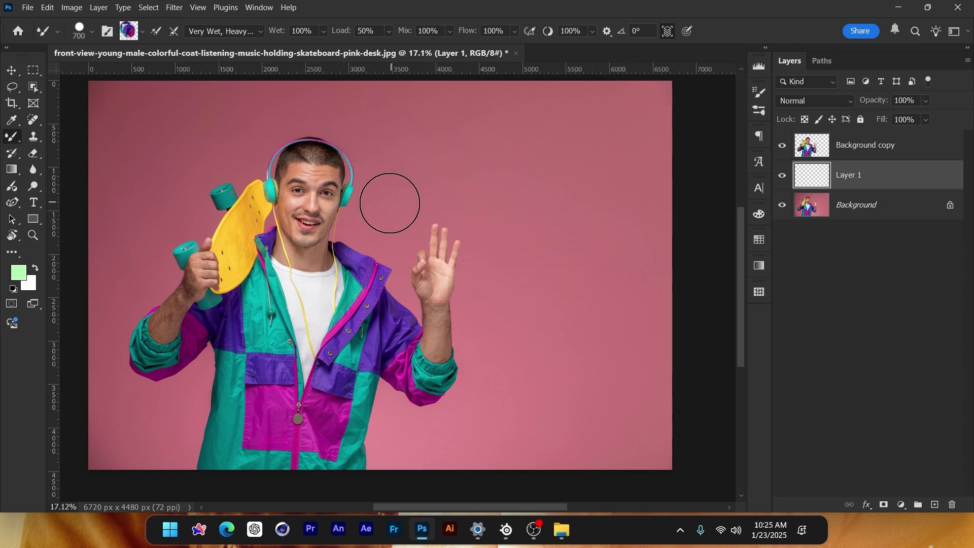
left_click(231, 32)
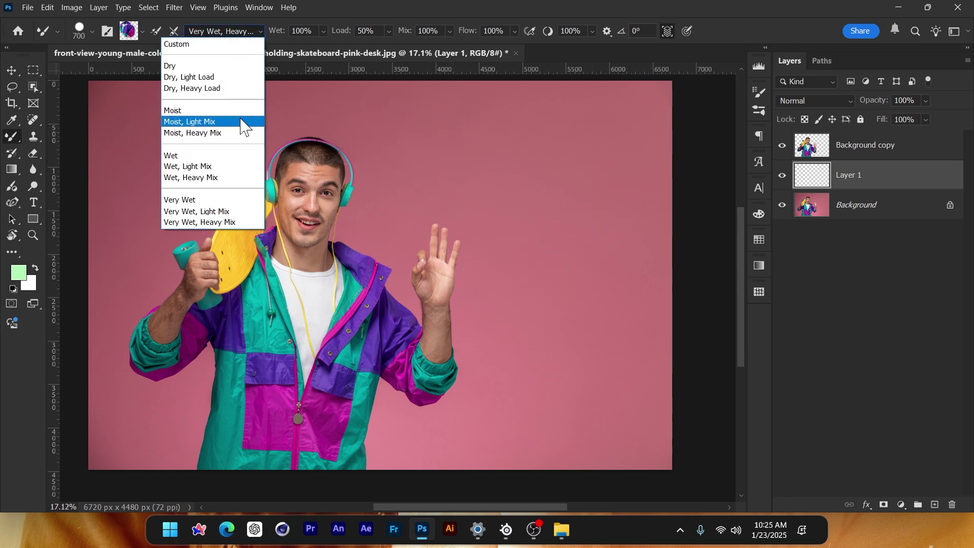
left_click(217, 66)
left_click_drag(448, 144, 513, 139)
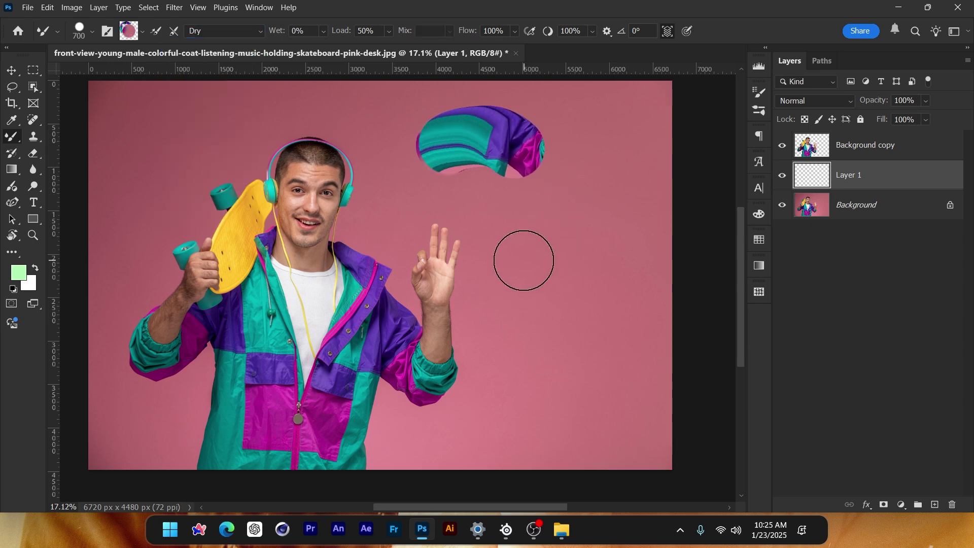
key("ctrl+z")
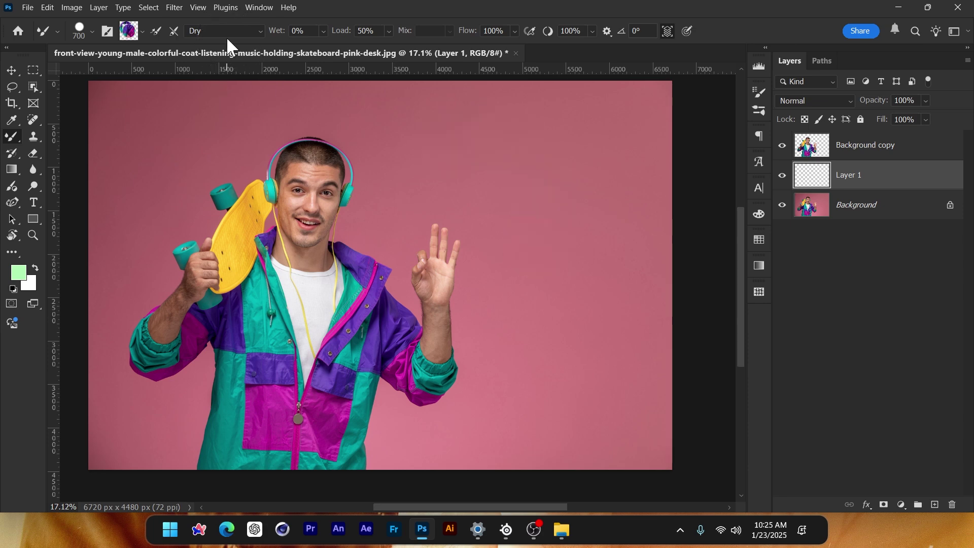
Set the Mixer Brush preset to Dry, Heavy Load, try an arched stroke beside the man, and undo it.
left_click(226, 32)
left_click(232, 94)
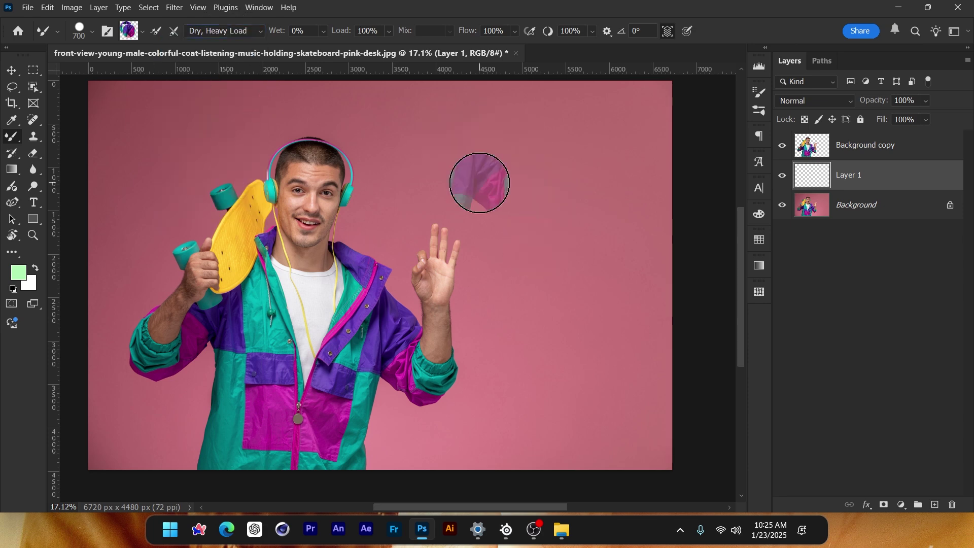
mouse_move(479, 183)
left_mouse_down()
mouse_move(593, 232)
mouse_move(539, 311)
mouse_move(423, 219)
mouse_move(387, 204)
left_mouse_up()
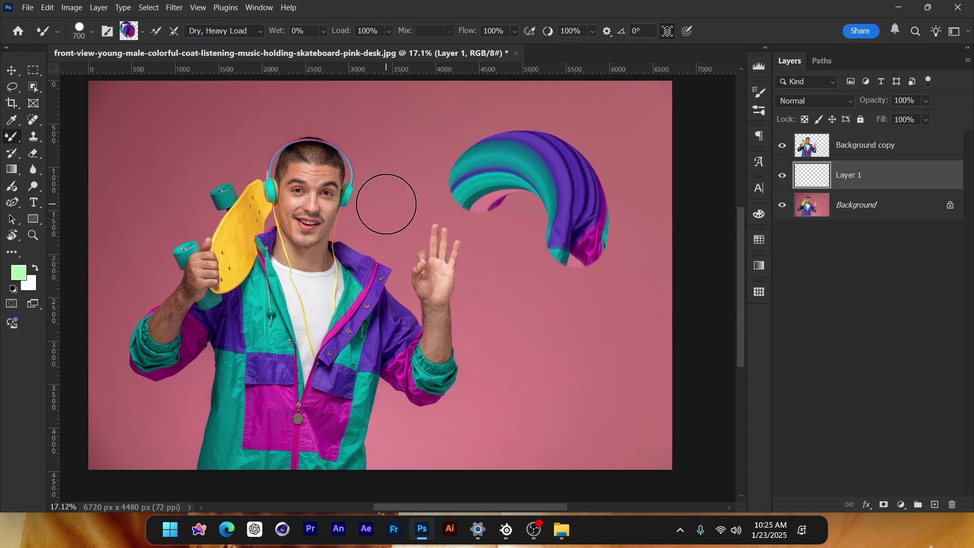
key("ctrl+z")
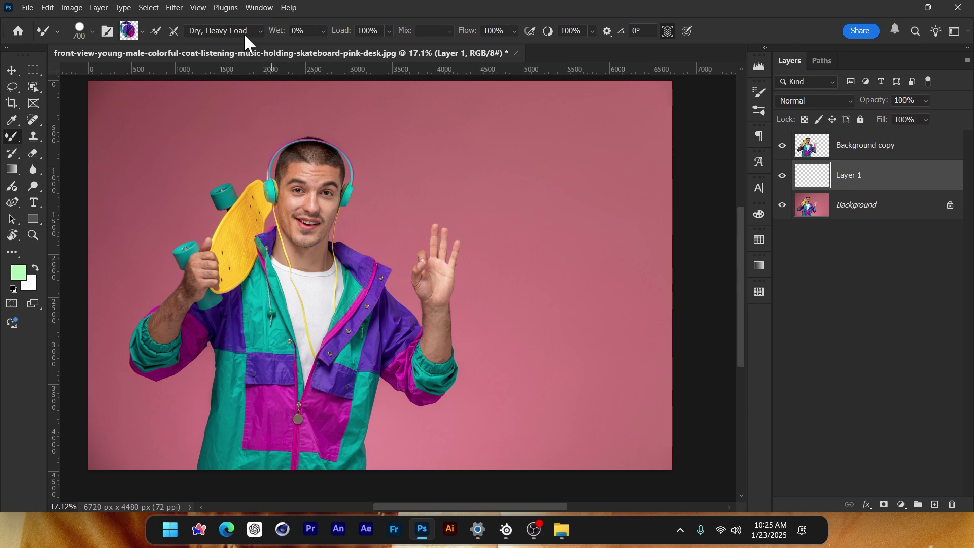
Try a long wavy jacket-coloured stroke from beside the skateboard, behind the man's head and past his raised hand, and undo it.
scroll(398, 264, "down", 2)
scroll(380, 363, "down", 1)
mouse_move(198, 183)
left_mouse_down()
mouse_move(296, 114)
mouse_move(381, 143)
mouse_move(423, 178)
mouse_move(435, 244)
mouse_move(447, 265)
mouse_move(469, 275)
left_mouse_up()
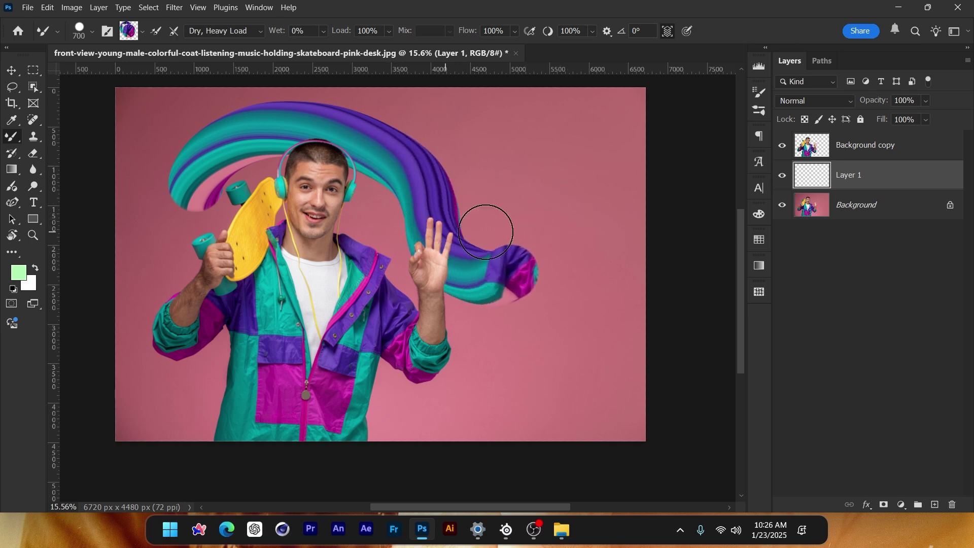
key("z")
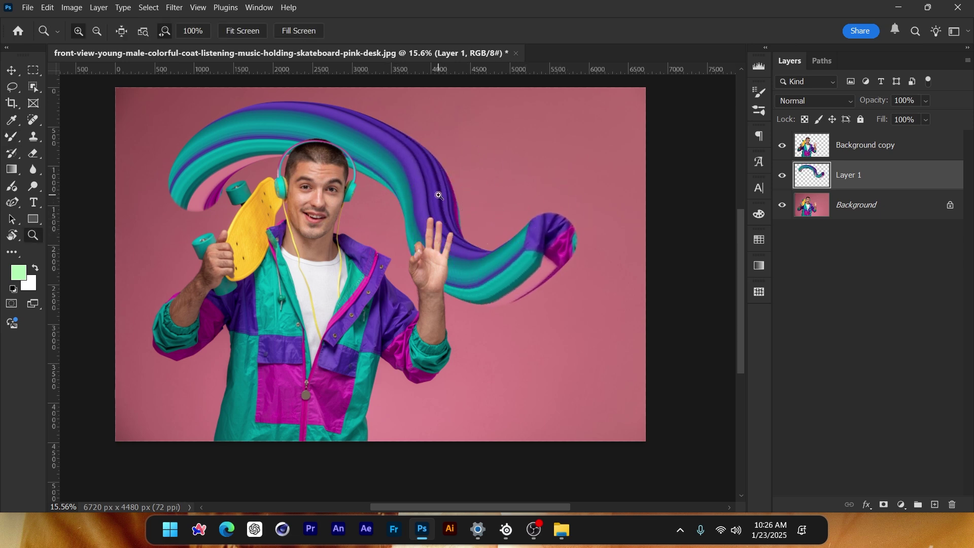
left_click(12, 71)
key("ctrl+z")
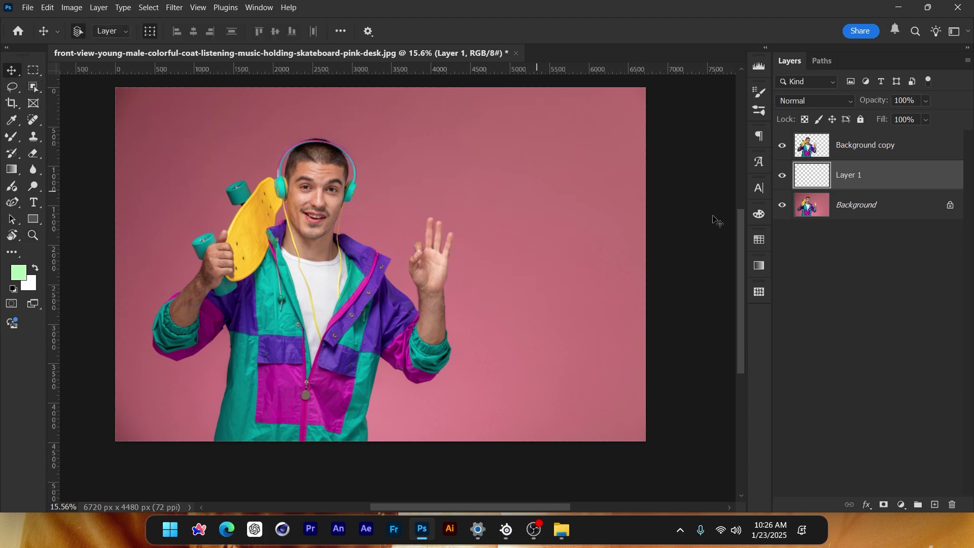
Resize the whole image to a width of 4000 pixels, keeping its proportions.
left_click(421, 215)
scroll(370, 175, "up", 6)
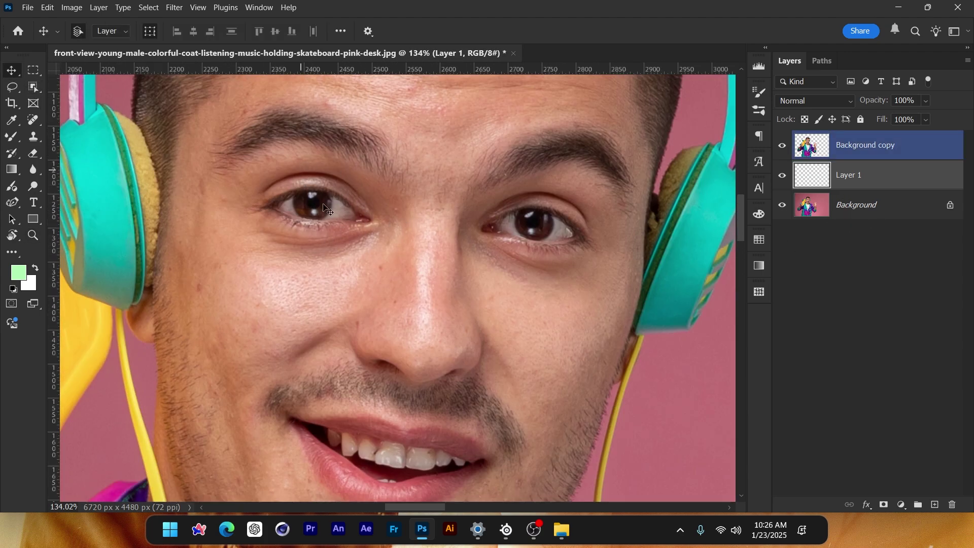
scroll(336, 225, "down", 7)
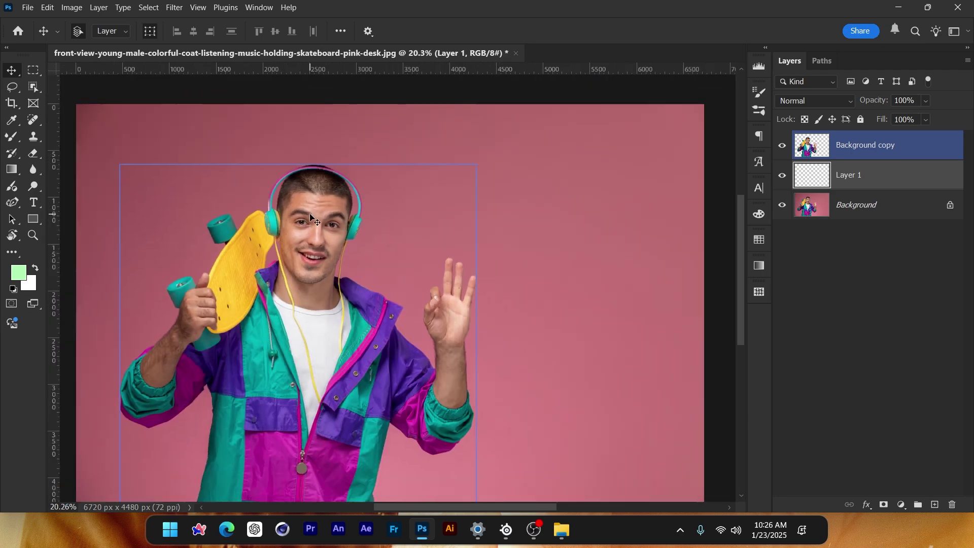
scroll(320, 252, "up", 1)
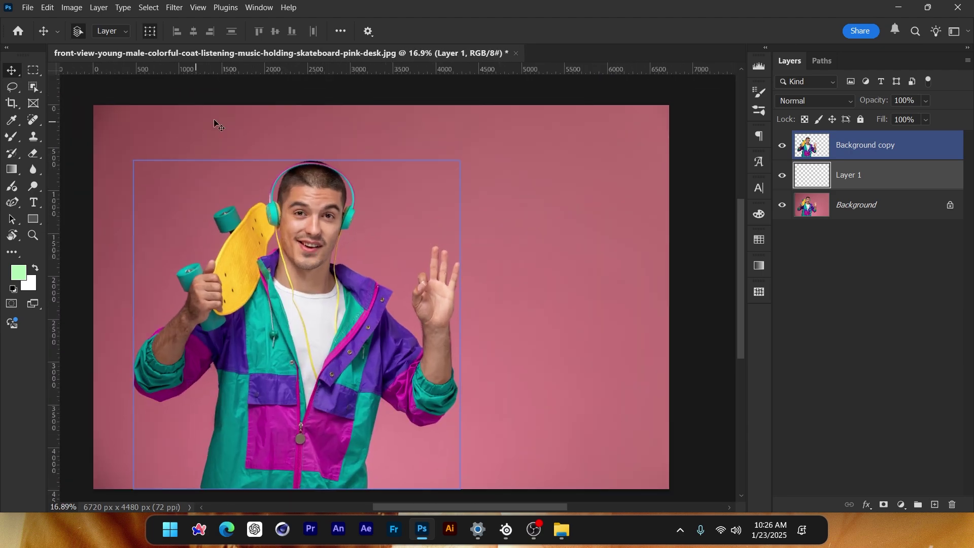
left_click(71, 7)
left_click(76, 97)
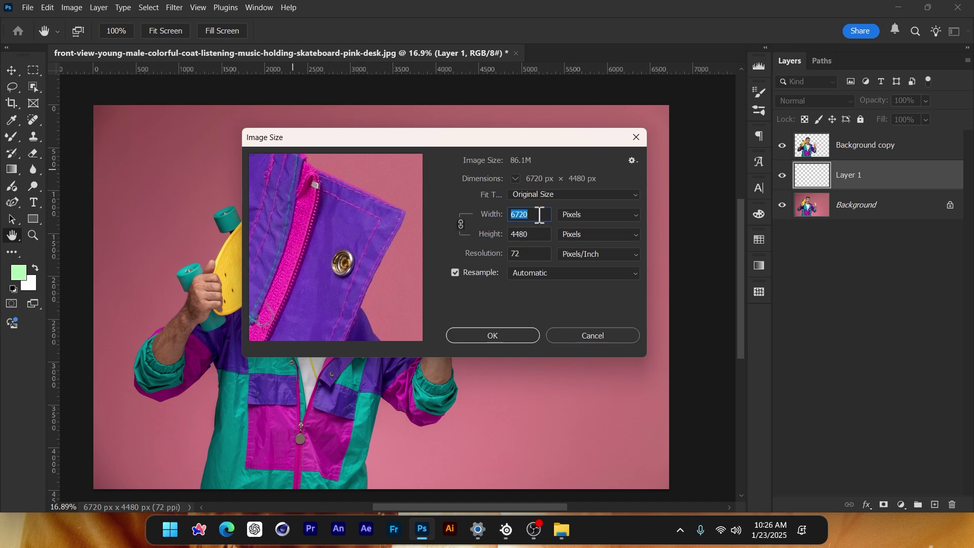
type("4000")
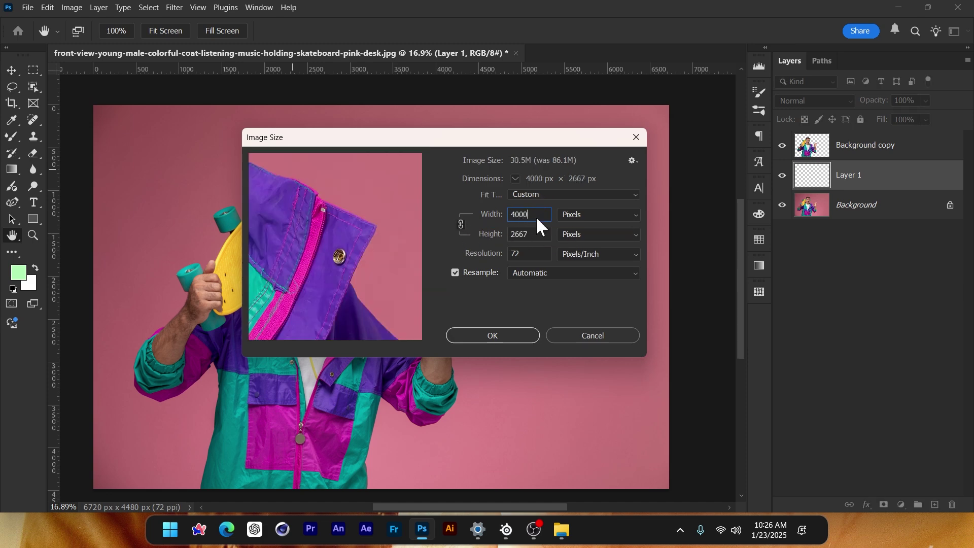
left_click(491, 335)
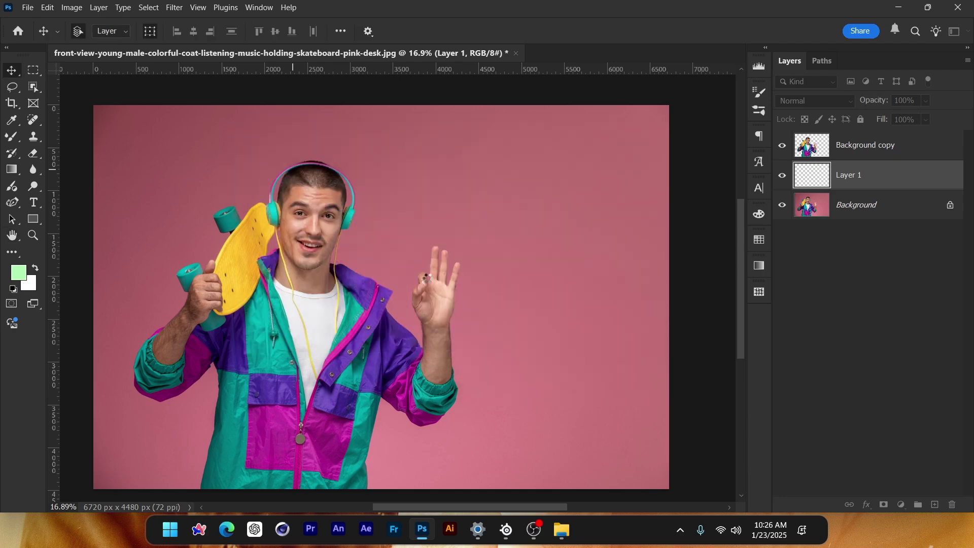
Try a broad 700-pixel Mixer Brush stroke on Layer 1 from the canvas's left edge behind the man to his raised hand, and undo it.
key("v")
scroll(358, 288, "up", 5)
scroll(358, 288, "down", 5)
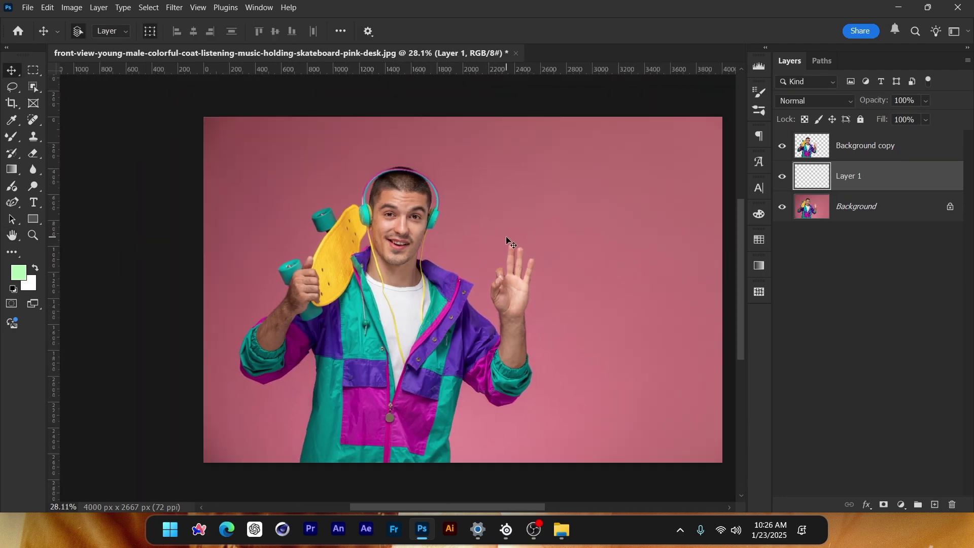
scroll(390, 279, "up", 3)
key("b")
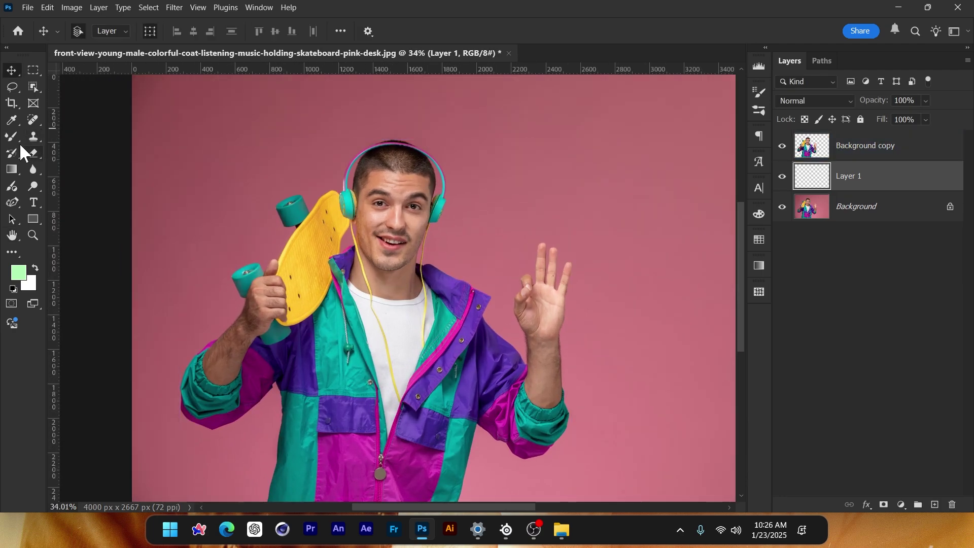
mouse_move(148, 147)
left_mouse_down()
mouse_move(287, 175)
mouse_move(338, 290)
mouse_move(390, 344)
mouse_move(499, 357)
mouse_move(591, 263)
mouse_move(277, 205)
left_mouse_up()
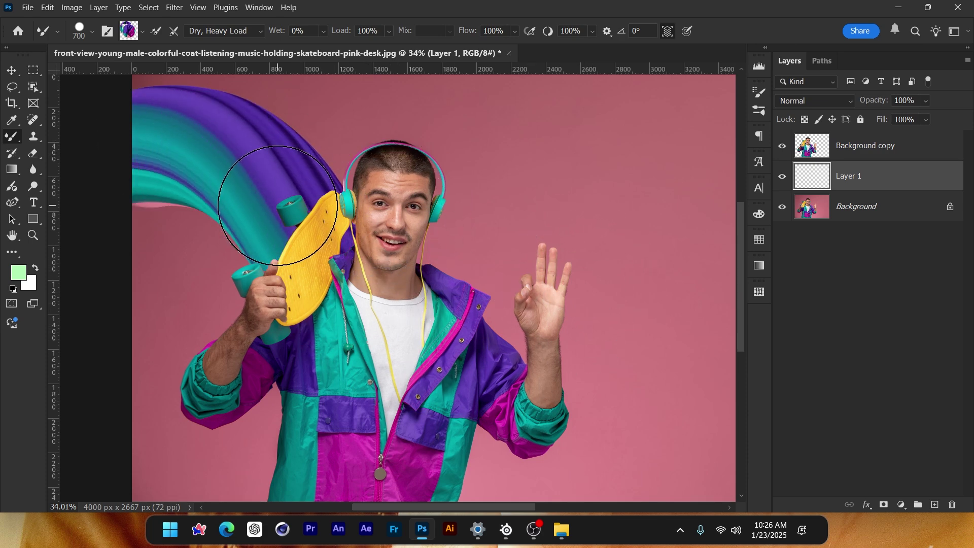
scroll(278, 205, "down", 6)
scroll(278, 206, "up", 2)
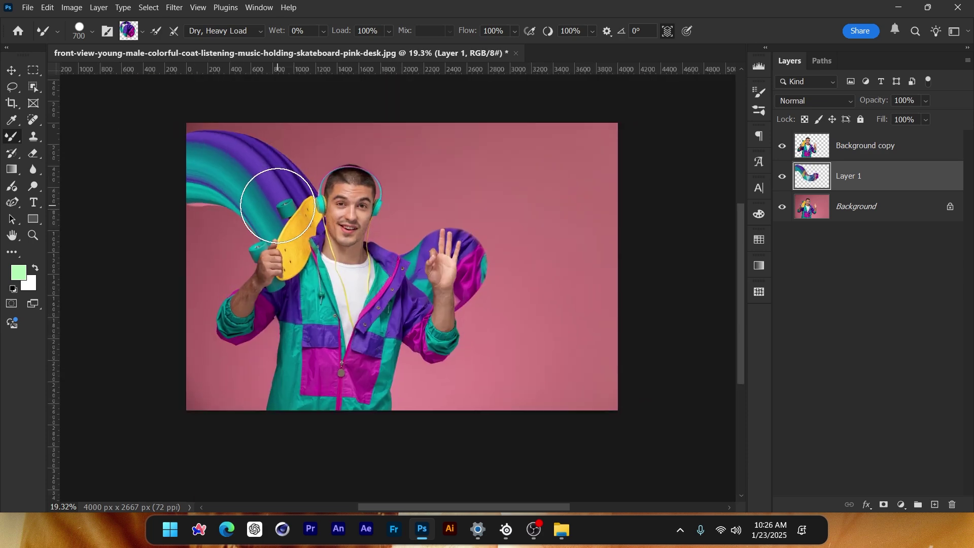
key("ctrl+z")
scroll(345, 203, "up", 3)
Resize the whole image to a width of 2000 pixels, keeping its proportions.
left_click(71, 8)
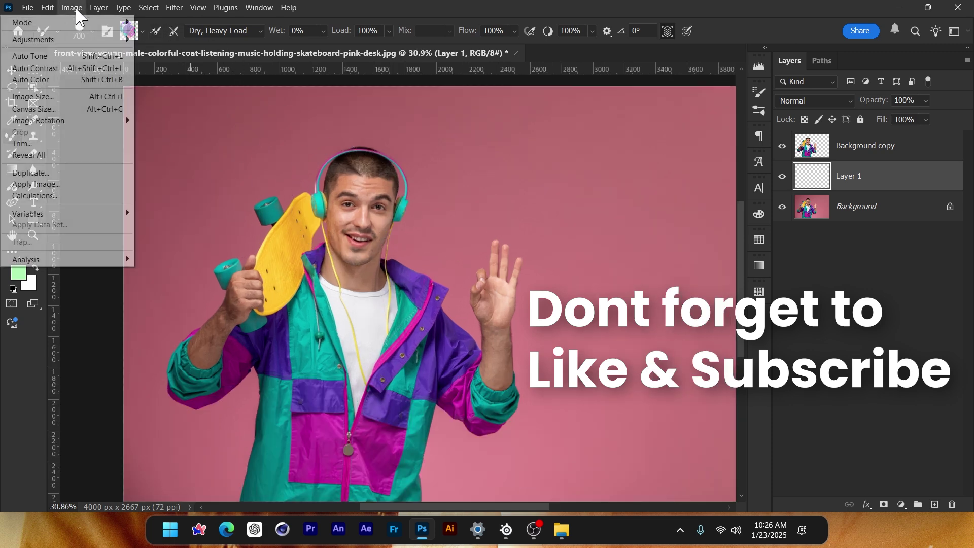
left_click(33, 96)
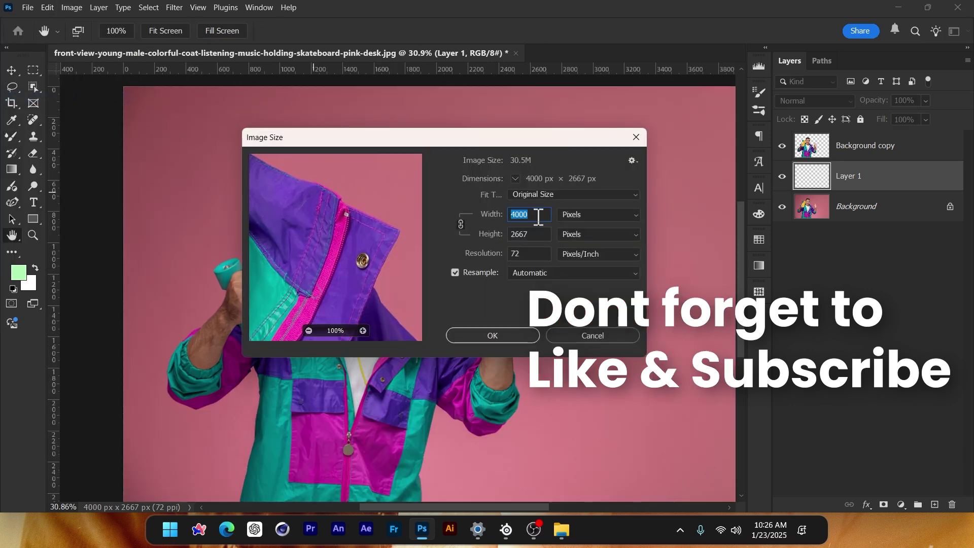
type("2000")
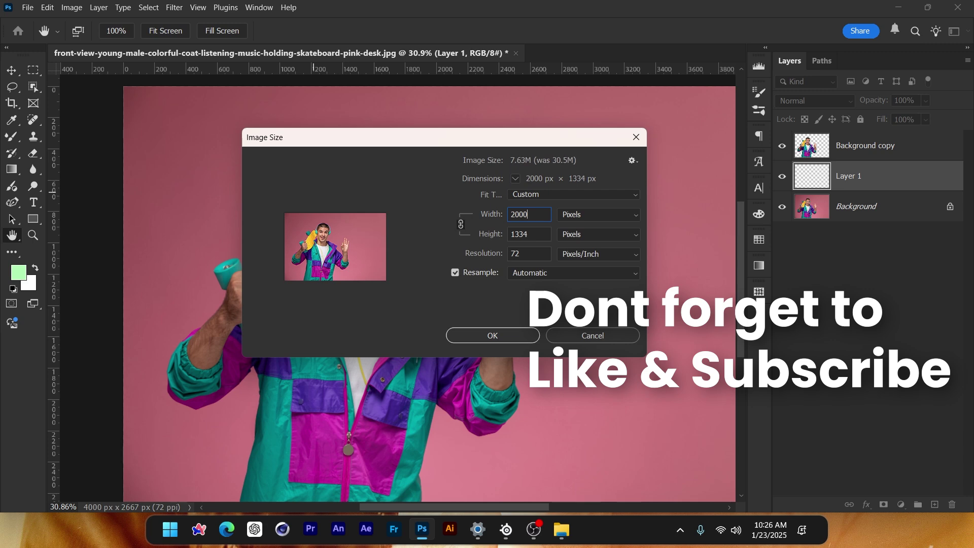
left_click(527, 335)
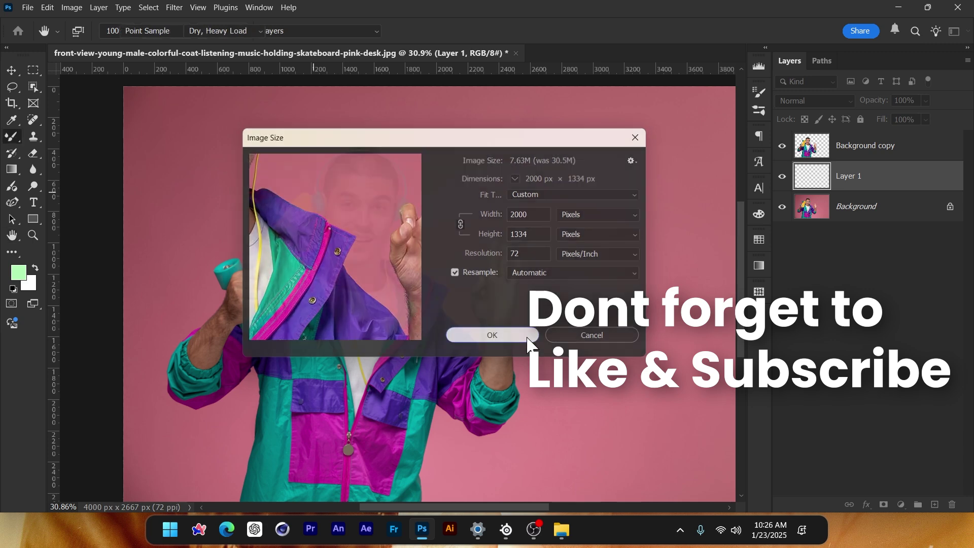
Choose the Mixer Brush and reduce its size to 125 pixels.
key("b")
scroll(137, 159, "up", 2)
scroll(137, 159, "up", 1)
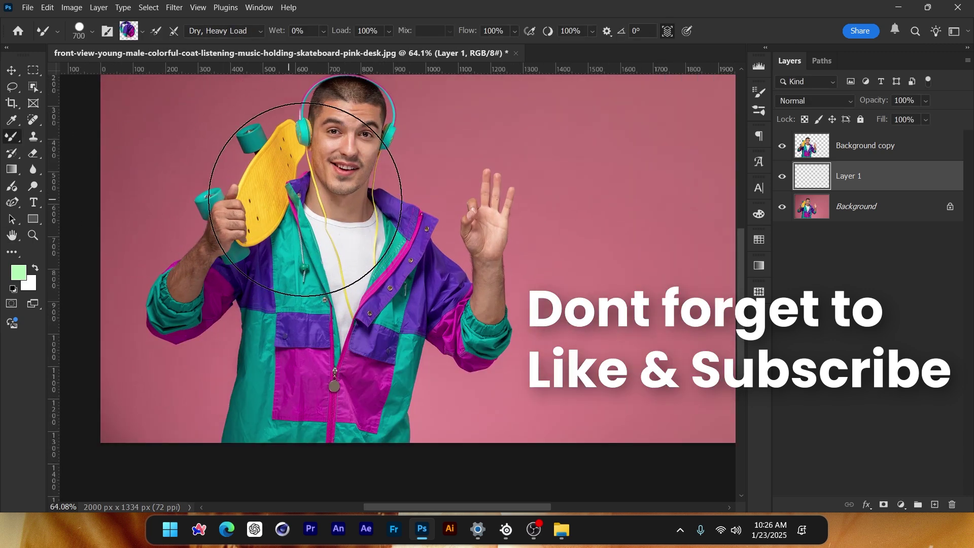
key("bracketleft")
key("bracketleft")
key("bracketleft")
key("bracketleft")
key("bracketleft")
key("bracketleft")
key("bracketleft")
key("bracketleft")
key("bracketleft")
key("bracketleft")
key("bracketleft")
Try a wavy jacket-coloured stroke behind the man and past his raised hand, plus a short stroke beside his head, and undo both.
mouse_move(127, 149)
left_mouse_down()
mouse_move(163, 139)
mouse_move(235, 219)
mouse_move(363, 302)
left_mouse_up()
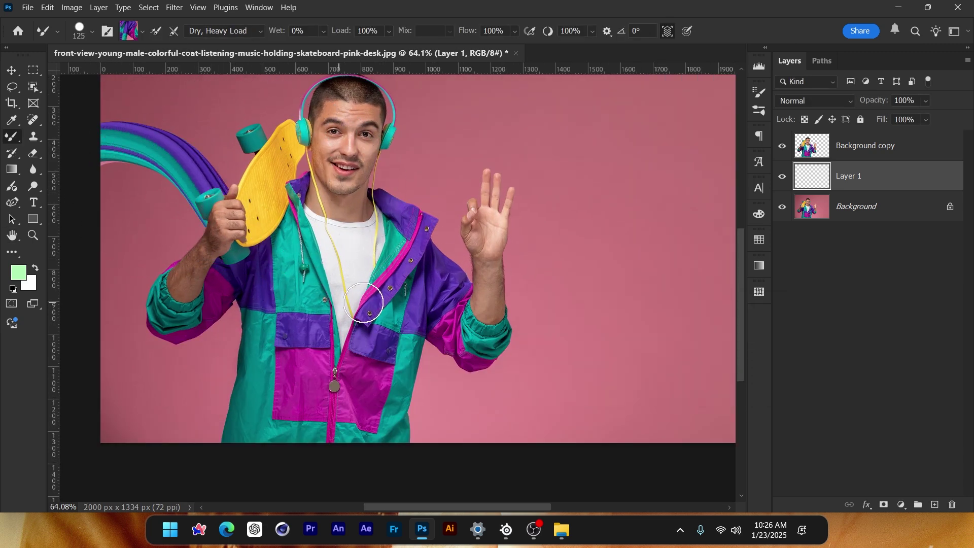
left_click_drag(429, 223, 573, 320)
scroll(411, 325, "down", 2)
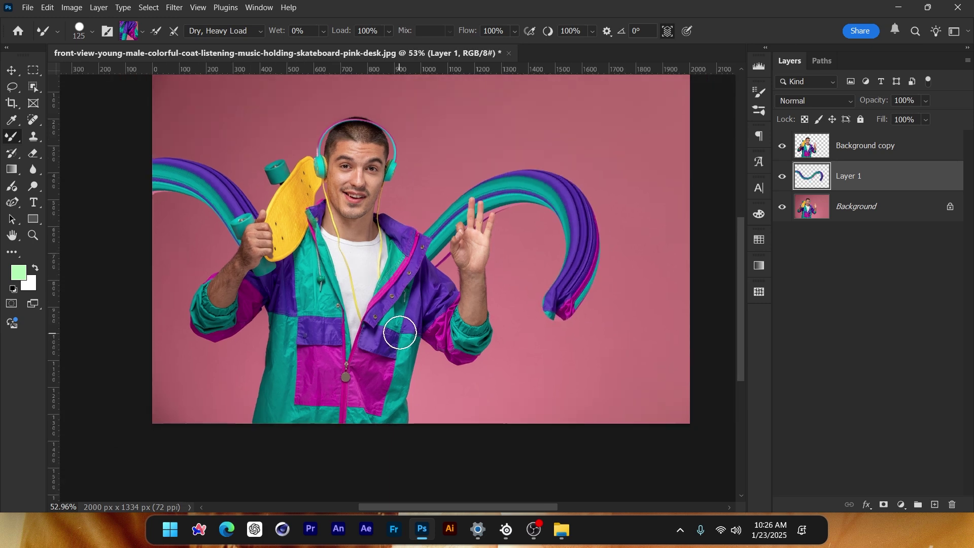
scroll(513, 138, "up", 1)
key("ctrl+z")
key("ctrl+z")
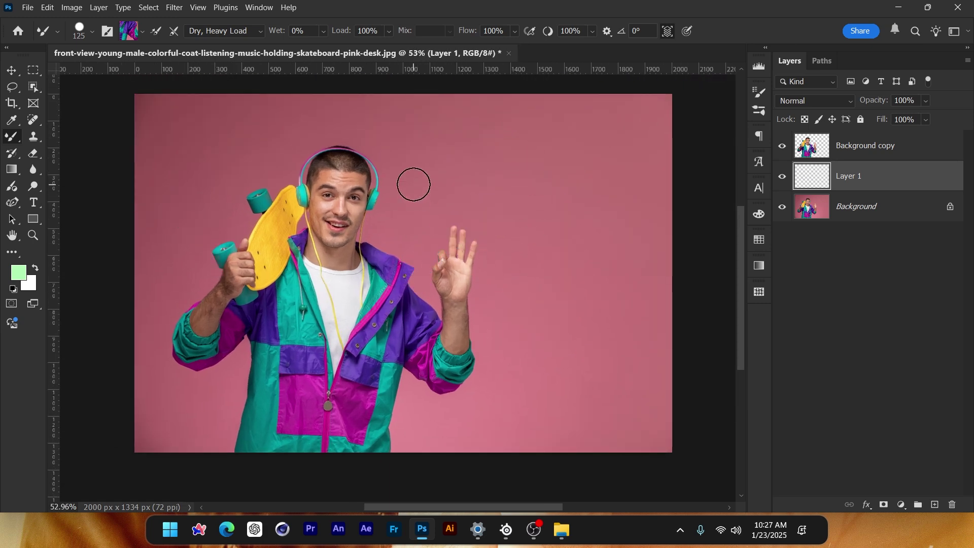
mouse_move(413, 184)
left_mouse_down()
mouse_move(553, 152)
mouse_move(502, 304)
mouse_move(415, 248)
mouse_move(429, 192)
left_mouse_up()
key("ctrl+z")
scroll(436, 378, "up", 1)
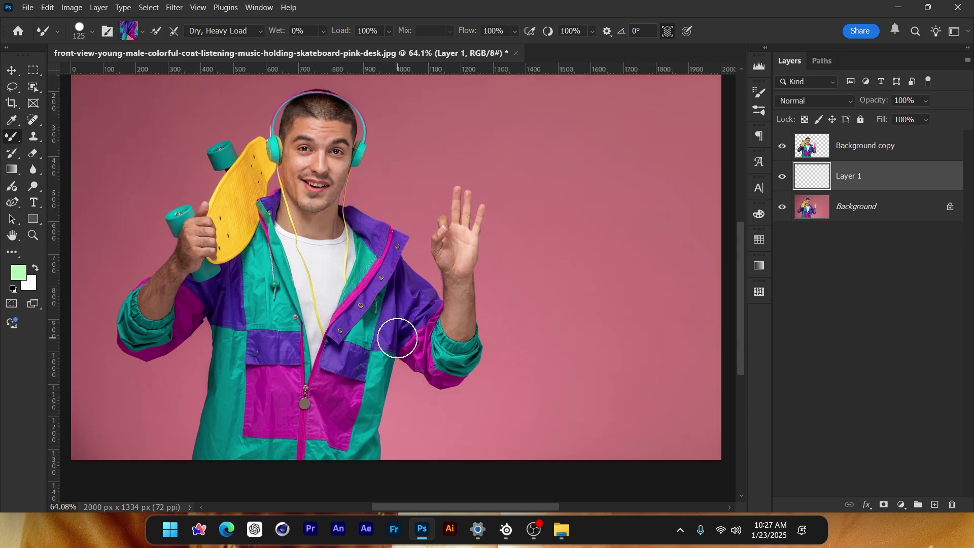
Enlarge the Mixer Brush to 200 pixels, try a stroke beside the raised hand, and undo it.
key("bracketright")
key("bracketright")
key("bracketright")
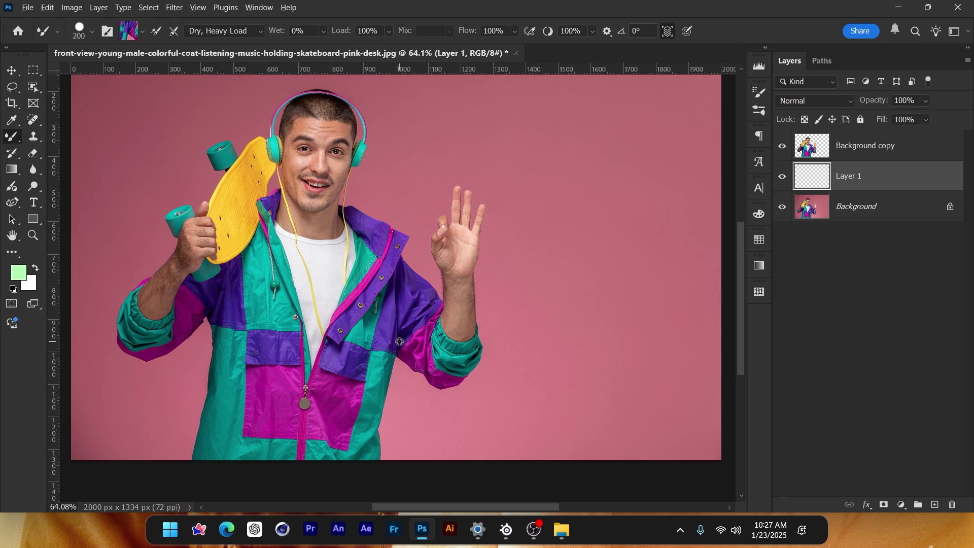
mouse_move(445, 196)
left_mouse_down()
mouse_move(591, 191)
mouse_move(600, 376)
left_mouse_up()
key("ctrl+z")
Set the brush smoothing to 0%, try a winding stroke from the man's head to the canvas's right edge, and undo it.
scroll(315, 325, "down", 1)
scroll(268, 222, "down", 1)
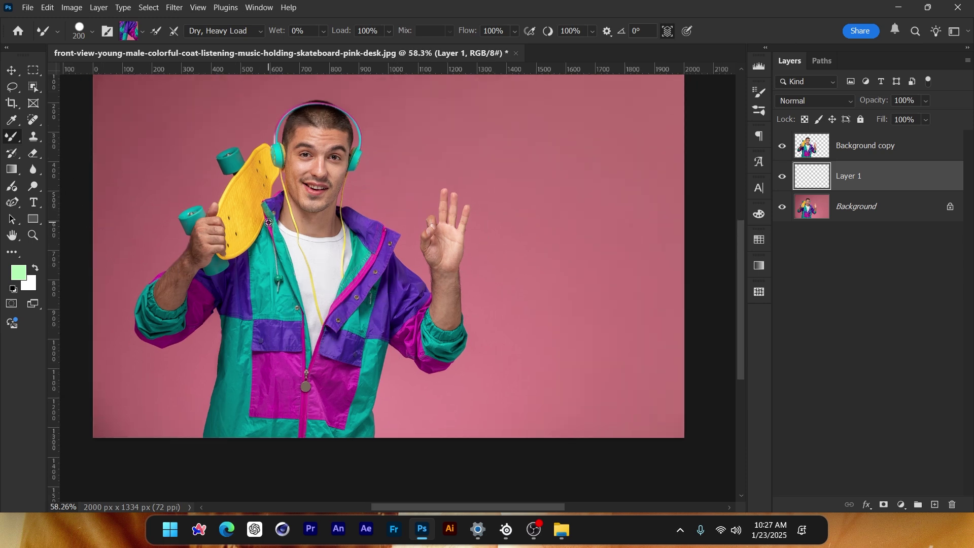
scroll(391, 272, "down", 1)
scroll(393, 283, "down", 2)
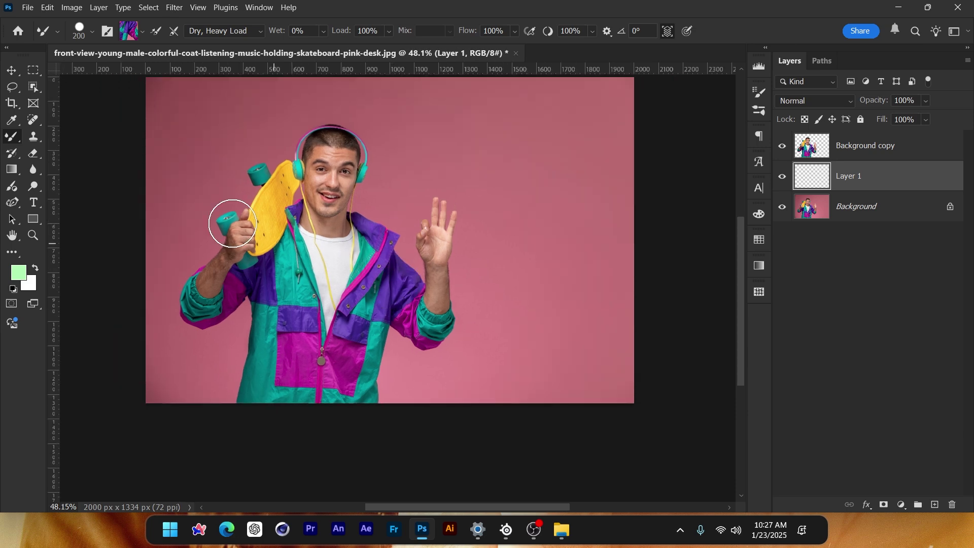
scroll(327, 307, "up", 2)
scroll(331, 312, "down", 2)
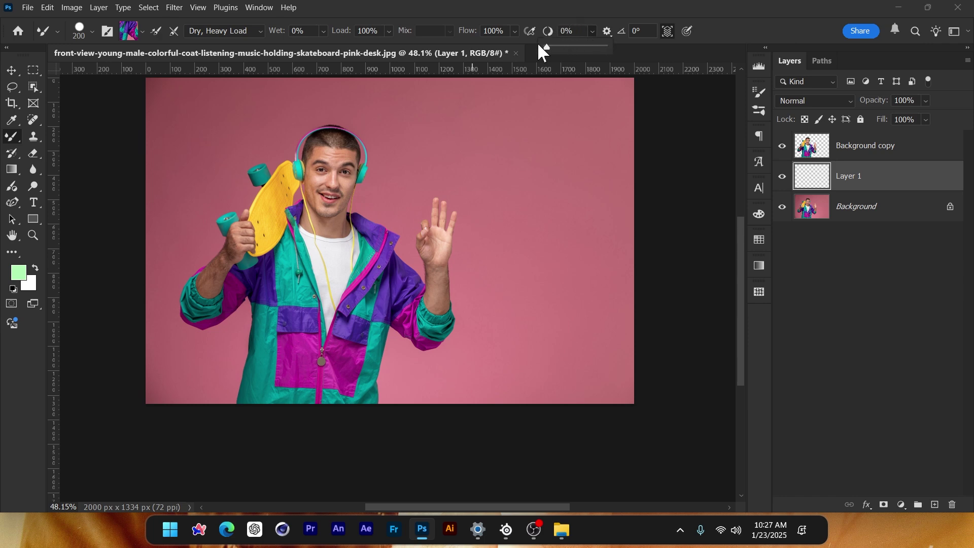
mouse_move(387, 174)
left_mouse_down()
mouse_move(436, 140)
mouse_move(470, 199)
mouse_move(517, 145)
mouse_move(530, 187)
mouse_move(556, 197)
mouse_move(570, 231)
mouse_move(582, 326)
mouse_move(633, 341)
mouse_move(650, 292)
left_mouse_up()
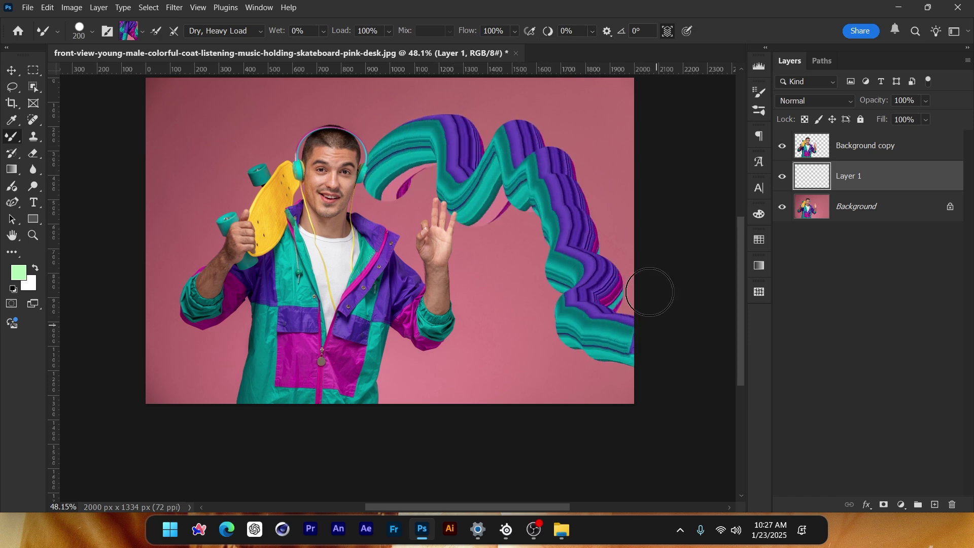
key("ctrl+z")
Set the brush smoothing to 100%, try a stroke from the canvas's left edge behind the man to his raised hand, and undo it.
left_click_drag(600, 49, 695, 47)
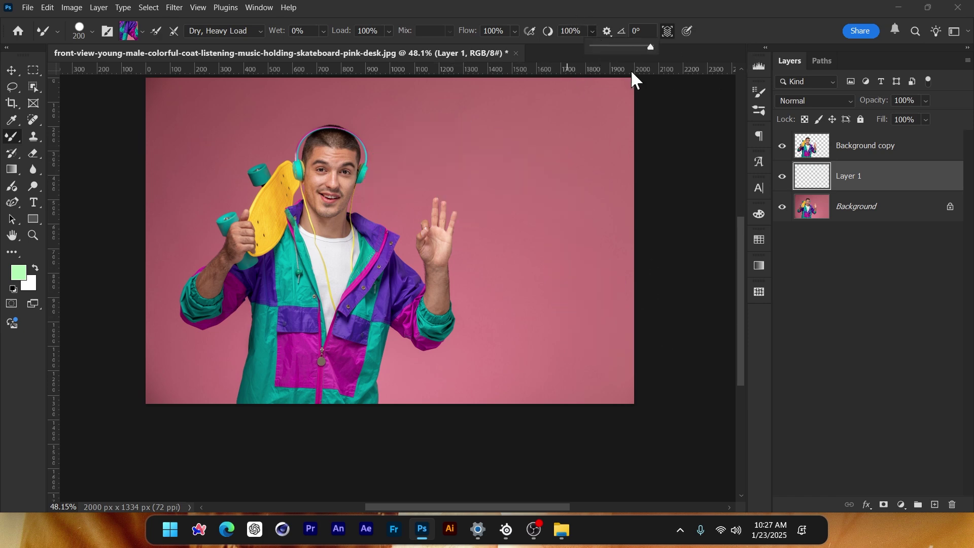
mouse_move(153, 150)
left_mouse_down()
mouse_move(310, 126)
mouse_move(396, 235)
mouse_move(454, 225)
left_mouse_up()
key("ctrl+z")
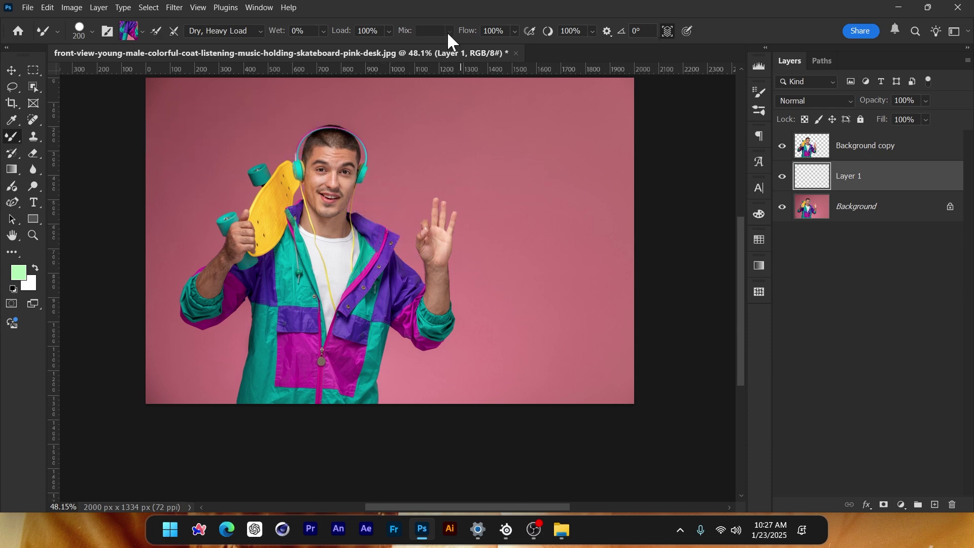
Set the Mixer Brush preset to Very Wet, Heavy Mix, try strokes behind the man and past his raised hand on Layer 1, and undo them.
left_click(256, 32)
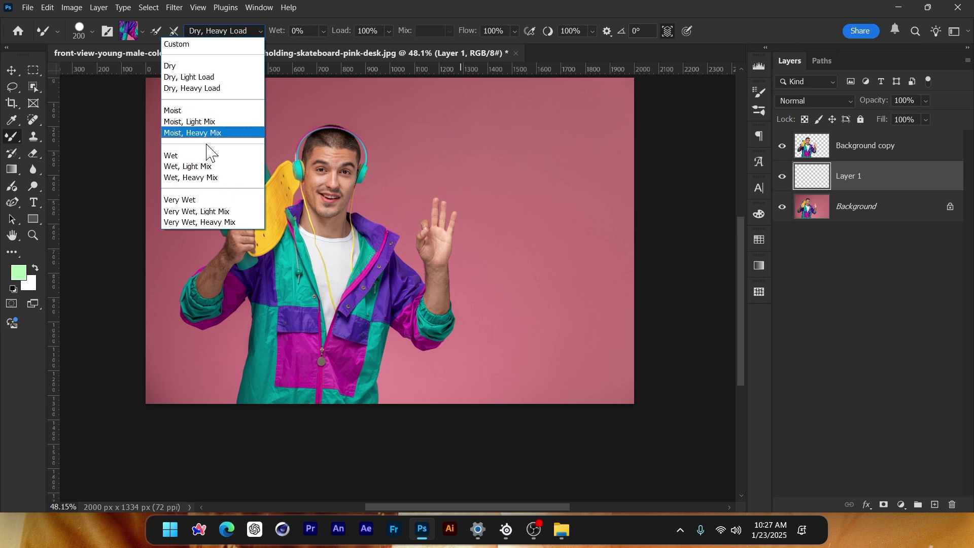
left_click(213, 222)
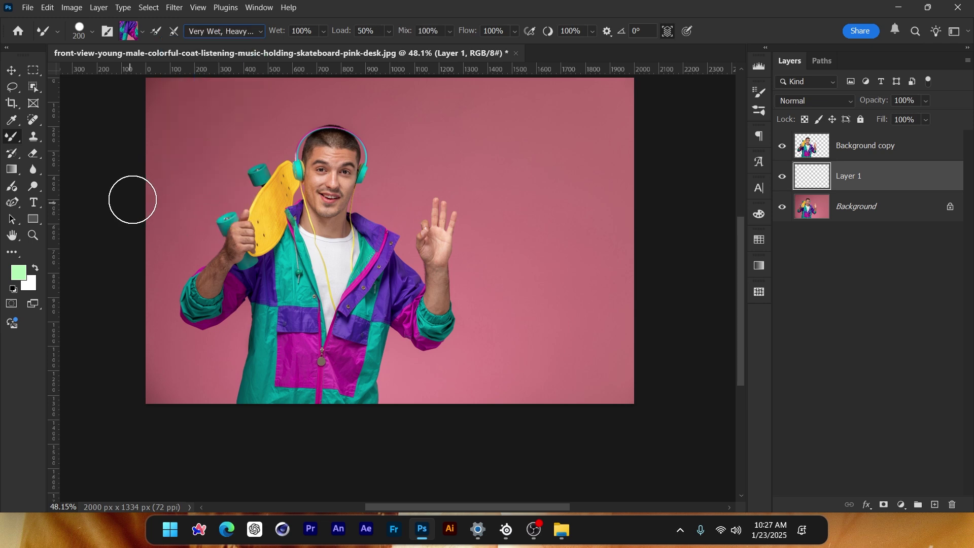
mouse_move(132, 200)
left_mouse_down()
mouse_move(229, 192)
mouse_move(268, 253)
left_mouse_up()
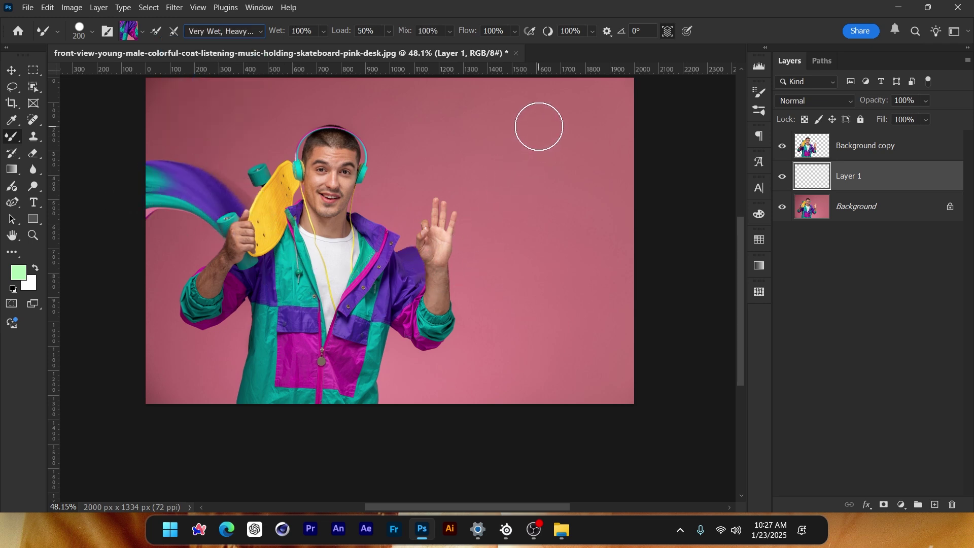
mouse_move(459, 256)
left_mouse_down()
mouse_move(539, 130)
mouse_move(486, 233)
left_mouse_up()
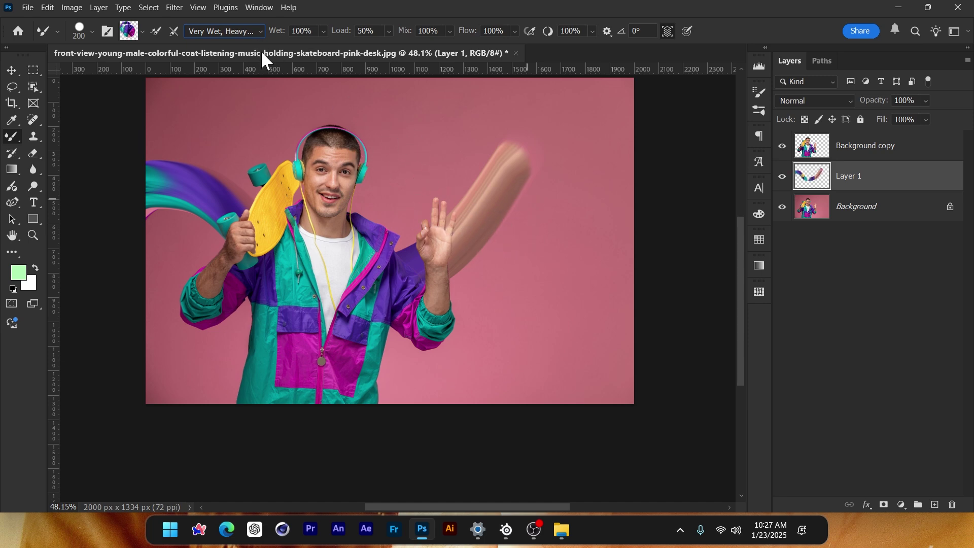
left_click(243, 32)
left_click(841, 234)
left_click(843, 277)
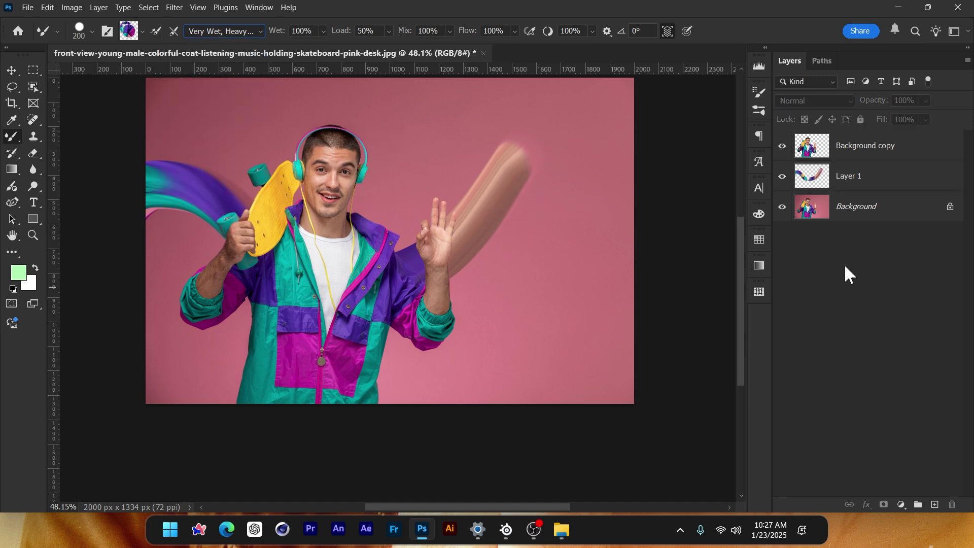
left_click(871, 178)
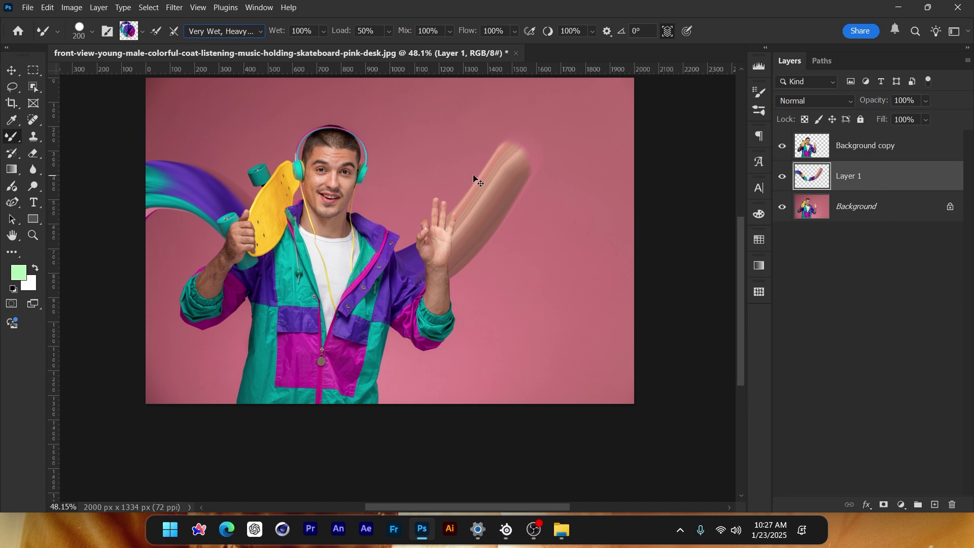
key("ctrl+z")
key("ctrl+z")
Set the Mixer Brush preset to Dry, Heavy Load.
left_click(235, 31)
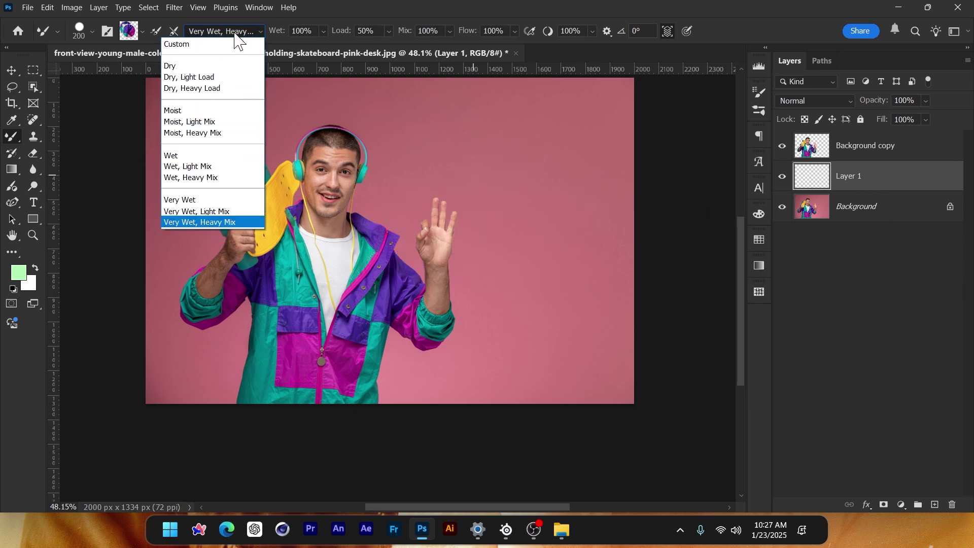
left_click(212, 89)
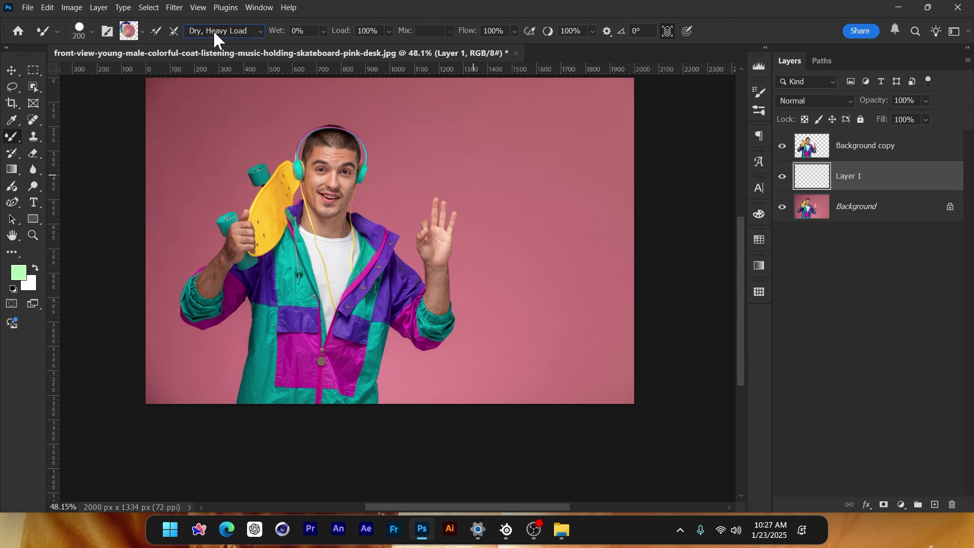
left_click(227, 35)
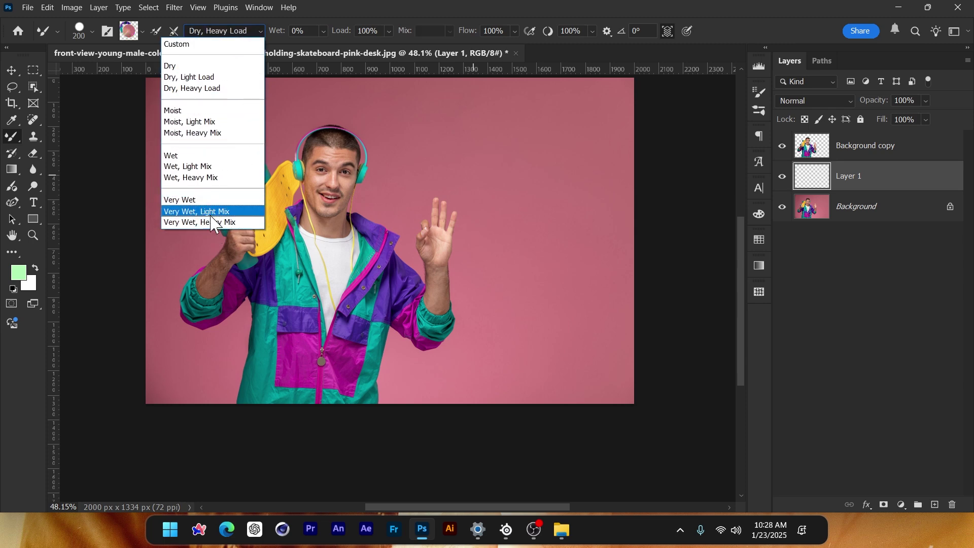
left_click(206, 88)
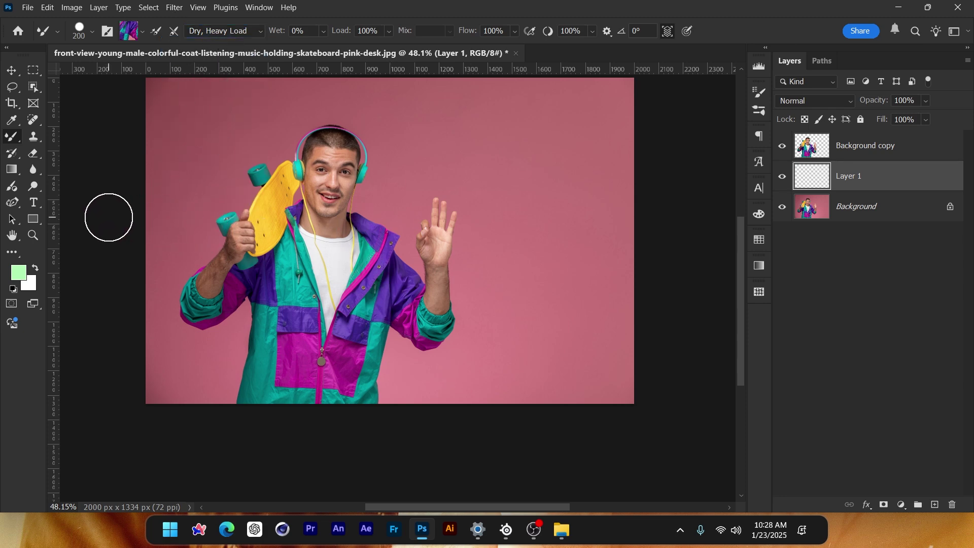
Paint a winding jacket-coloured stroke on Layer 1 from the canvas's left edge, behind the man, to its right edge.
mouse_move(109, 217)
left_mouse_down()
mouse_move(156, 199)
mouse_move(230, 223)
mouse_move(259, 260)
left_mouse_up()
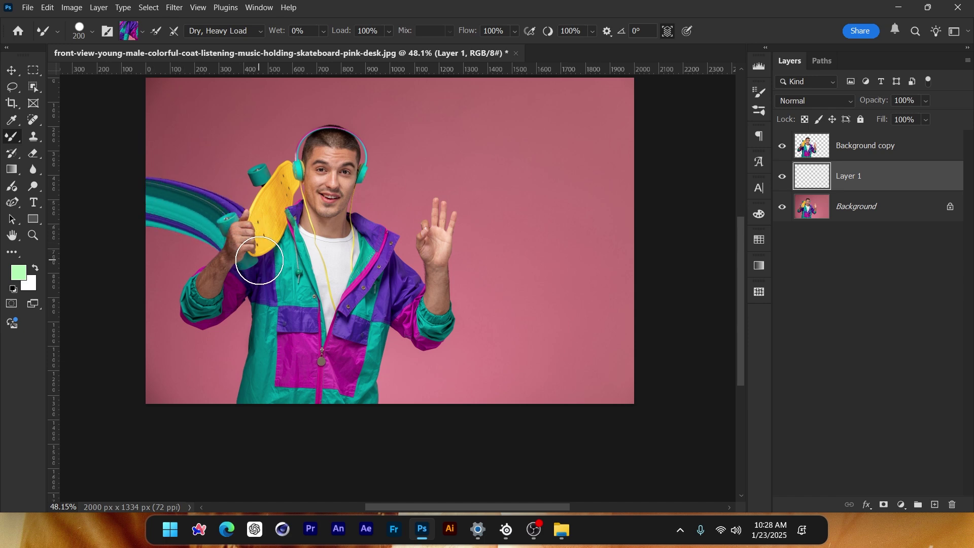
mouse_move(335, 307)
left_mouse_down()
mouse_move(387, 289)
mouse_move(635, 135)
mouse_move(710, 131)
left_mouse_up()
scroll(355, 399, "down", 2)
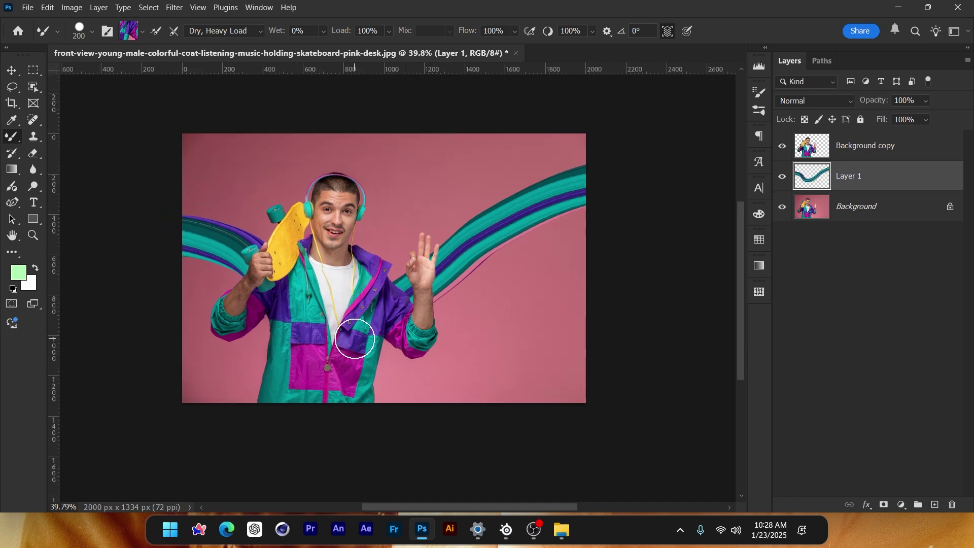
scroll(283, 256, "up", 3)
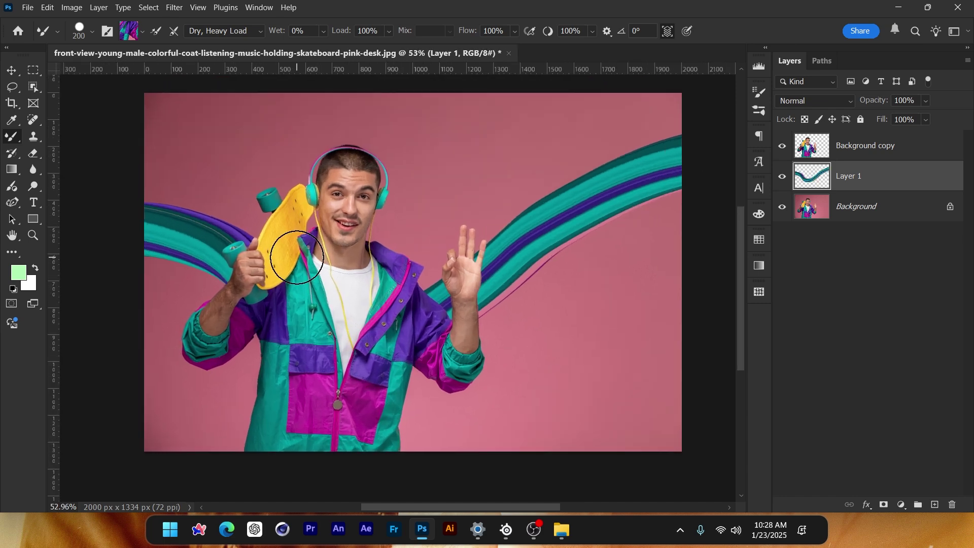
Move Layer 1 above Background copy, try shifting the stroke with the Move tool, and undo the shift.
left_click_drag(869, 181, 872, 142)
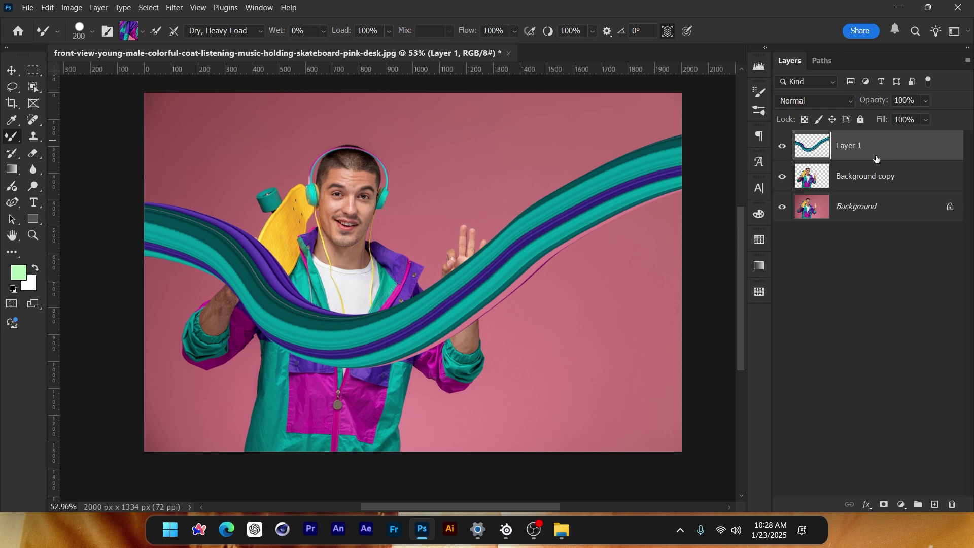
scroll(193, 311, "up", 3)
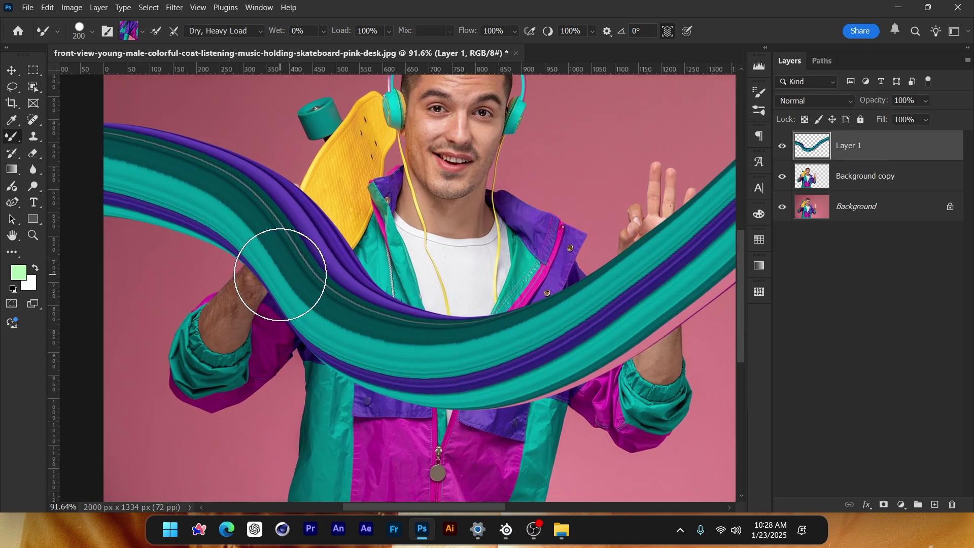
left_click(11, 71)
left_click_drag(322, 246, 467, 178)
key("ctrl+z")
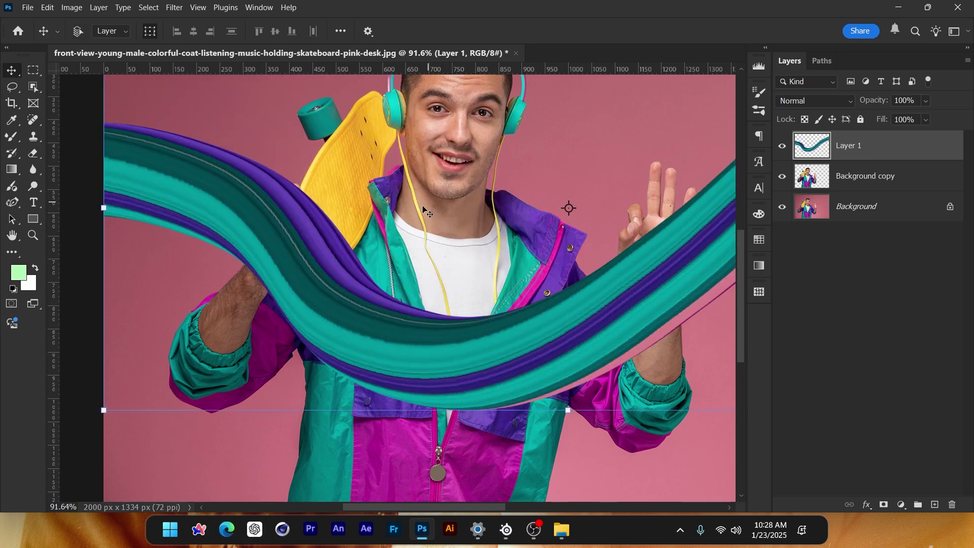
Hide Layer 1 and select the skateboard together with the hand, forearm and cuff holding it on Background copy.
left_click(783, 146)
scroll(259, 250, "up", 2)
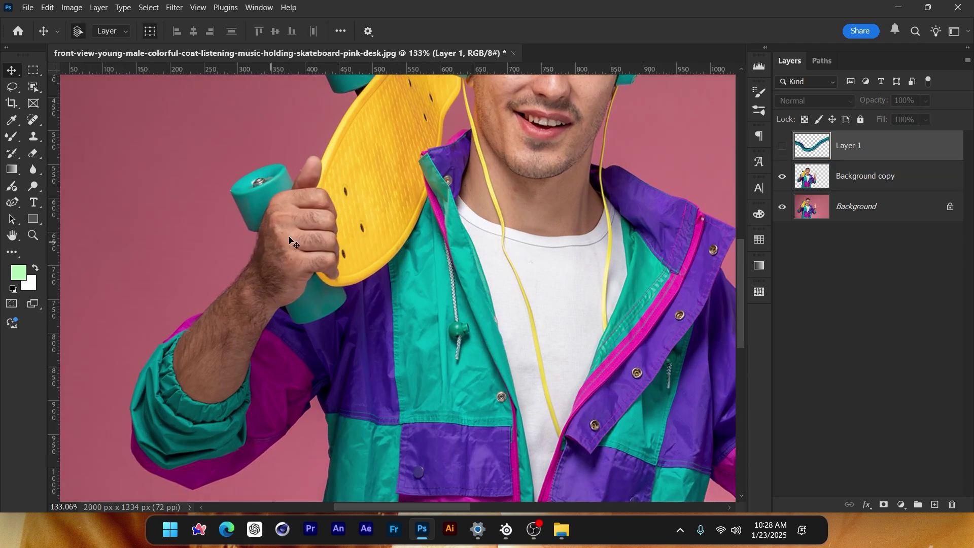
left_click(301, 273)
left_click(57, 147)
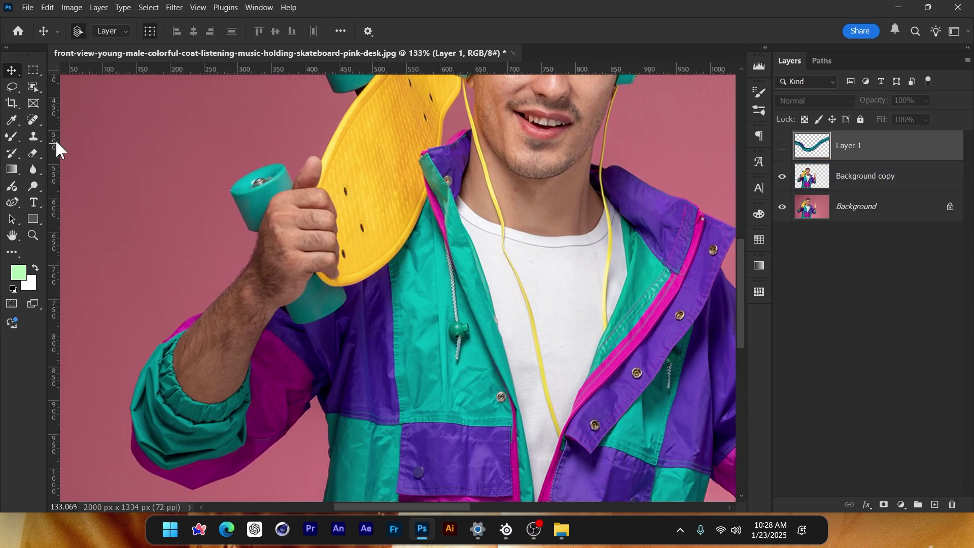
left_click(840, 183)
mouse_move(235, 385)
left_mouse_down()
mouse_move(275, 281)
mouse_move(372, 190)
left_mouse_up()
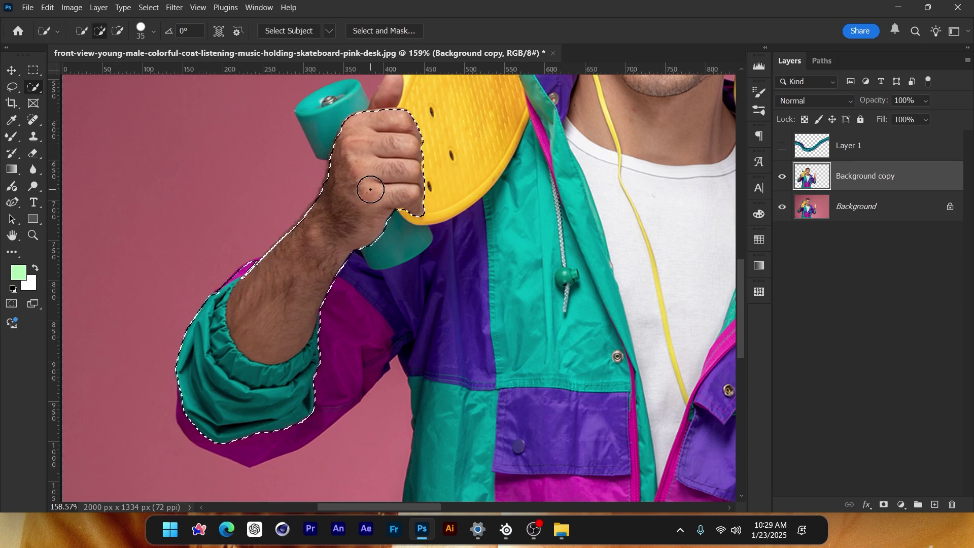
scroll(226, 352, "up", 4)
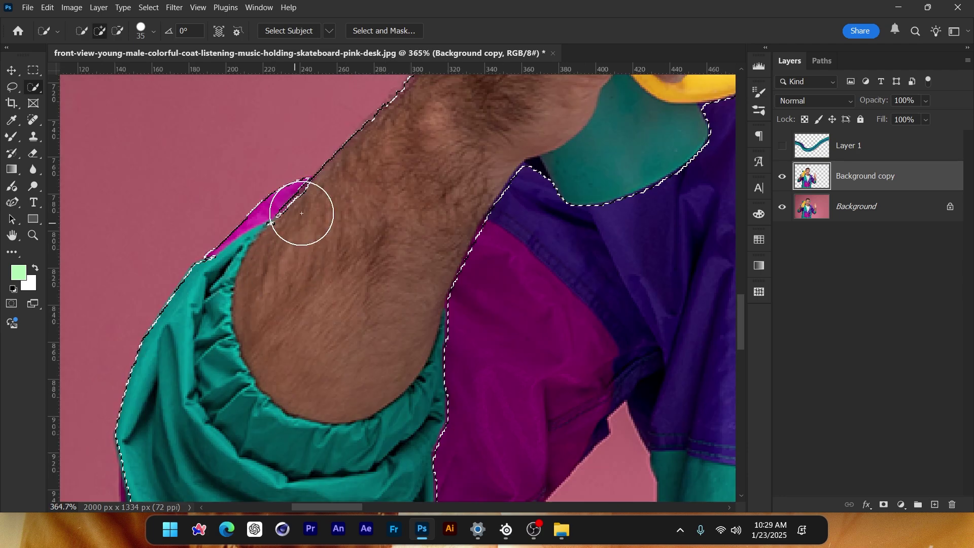
key("l")
scroll(301, 228, "down", 6)
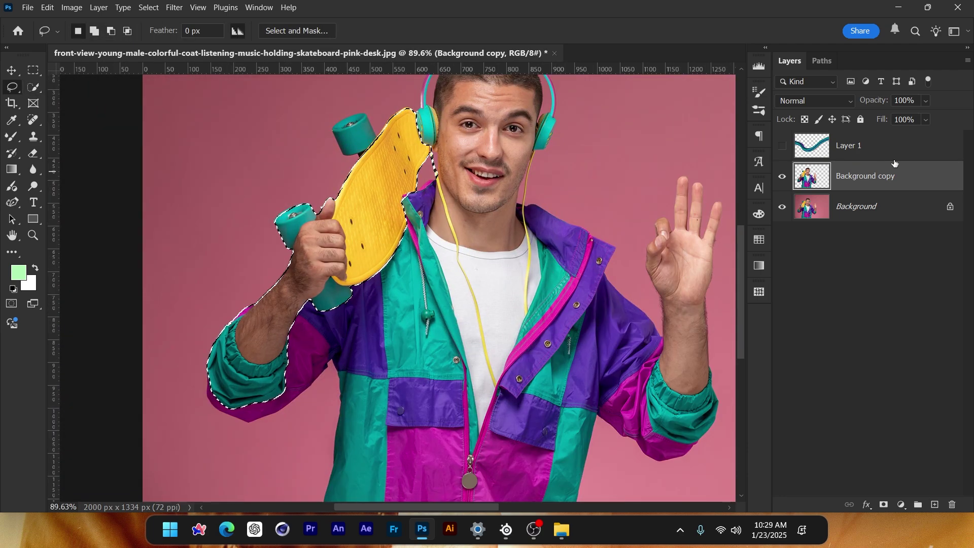
Copy the selected arm and skateboard to a new layer, test it by moving it aside, and undo the move.
key("ctrl+j")
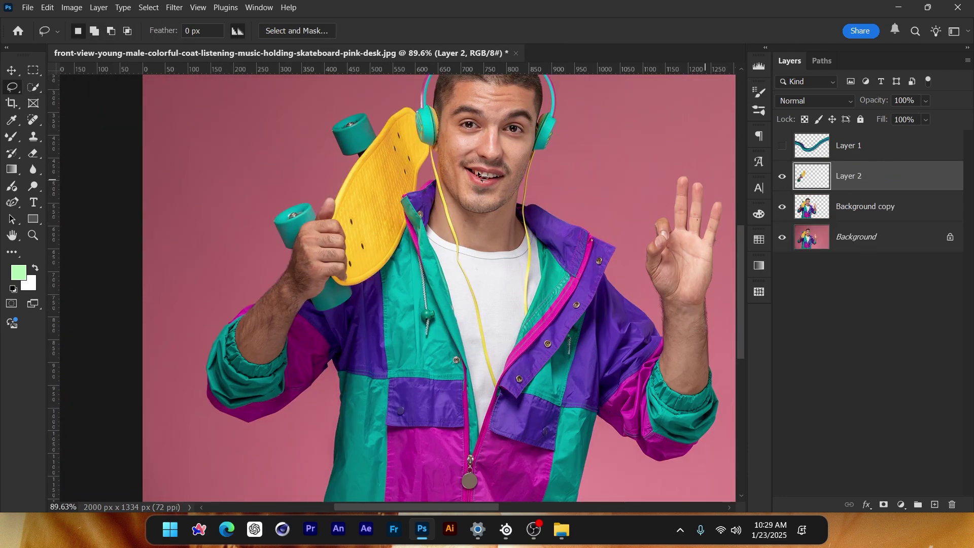
left_click(13, 73)
left_click_drag(309, 247, 256, 215)
key("ctrl+z")
Show Layer 1 and place it directly below Layer 2 in the layer order.
left_click(862, 207)
left_click(782, 145)
left_click(857, 146)
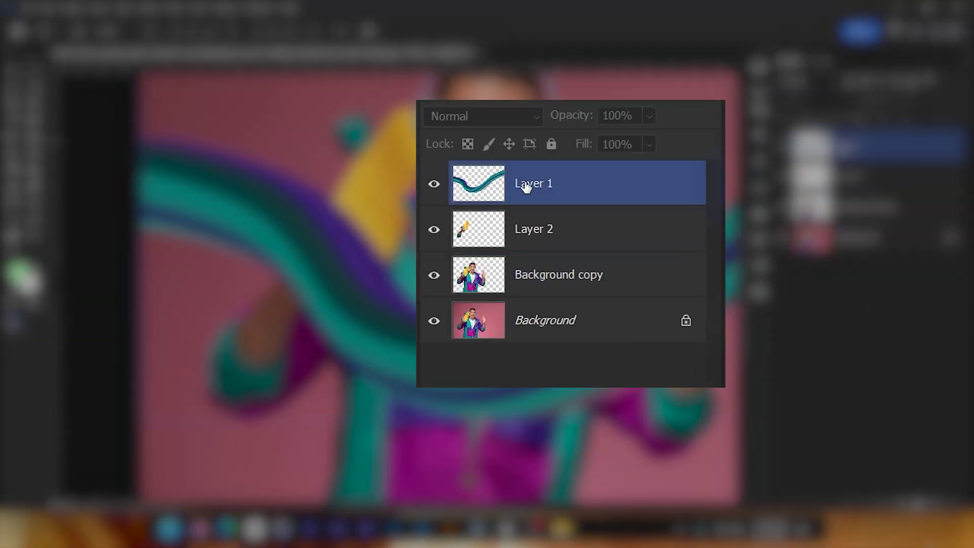
left_click_drag(857, 145, 856, 178)
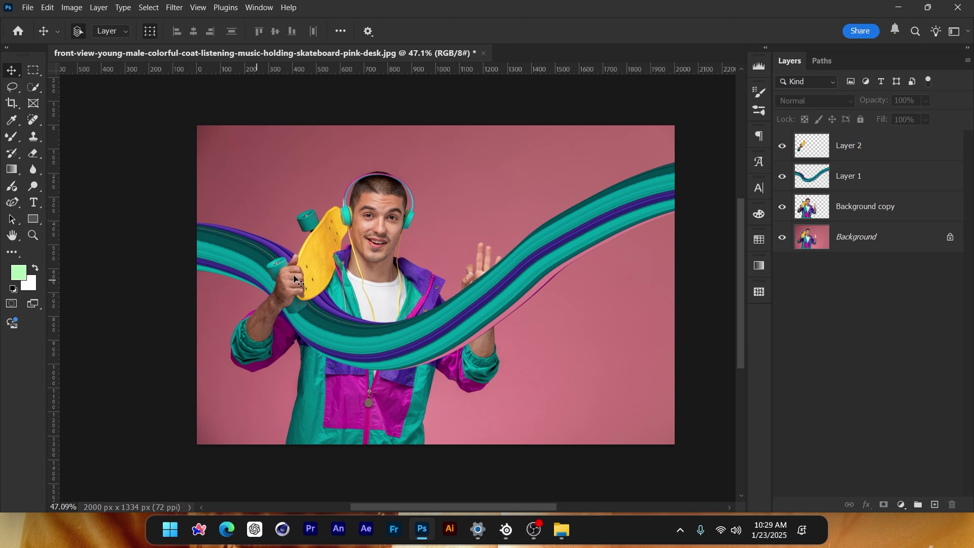
Hide Layer 1 and select the open raised hand with its forearm and green cuff on Background copy.
left_click(279, 332)
scroll(279, 335, "up", 5)
left_click(261, 335)
scroll(262, 336, "down", 4)
left_click(510, 329)
scroll(523, 319, "up", 4)
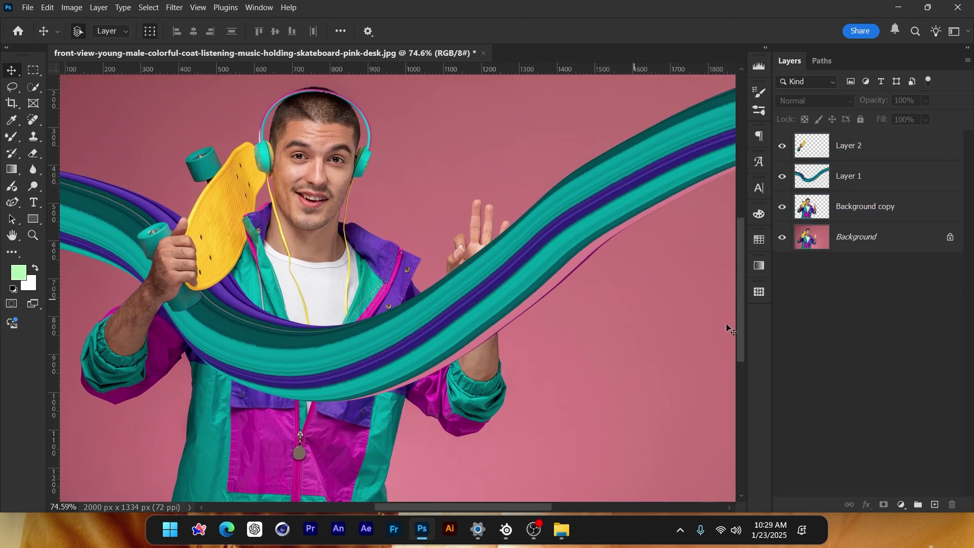
left_click(863, 206)
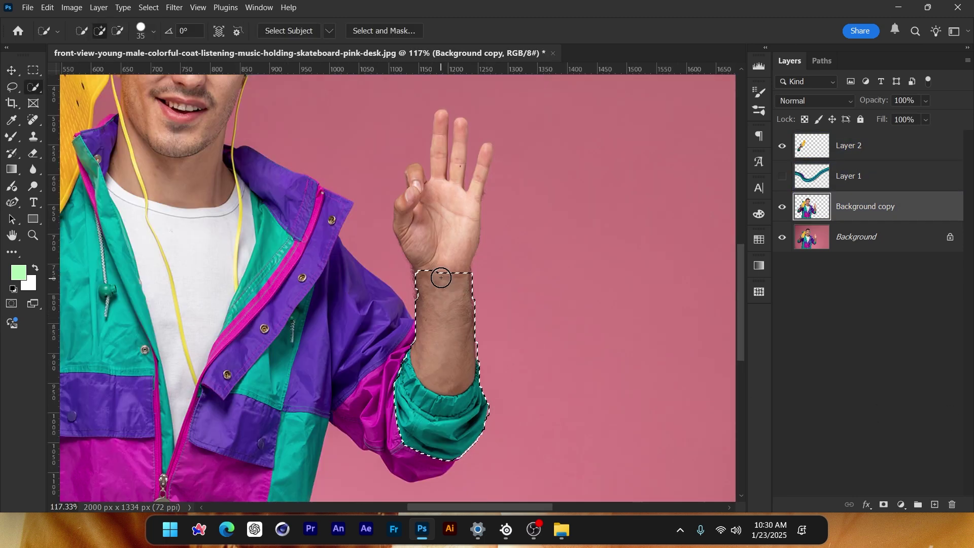
mouse_move(443, 298)
left_mouse_down()
mouse_move(524, 239)
mouse_move(474, 299)
left_mouse_up()
key("v")
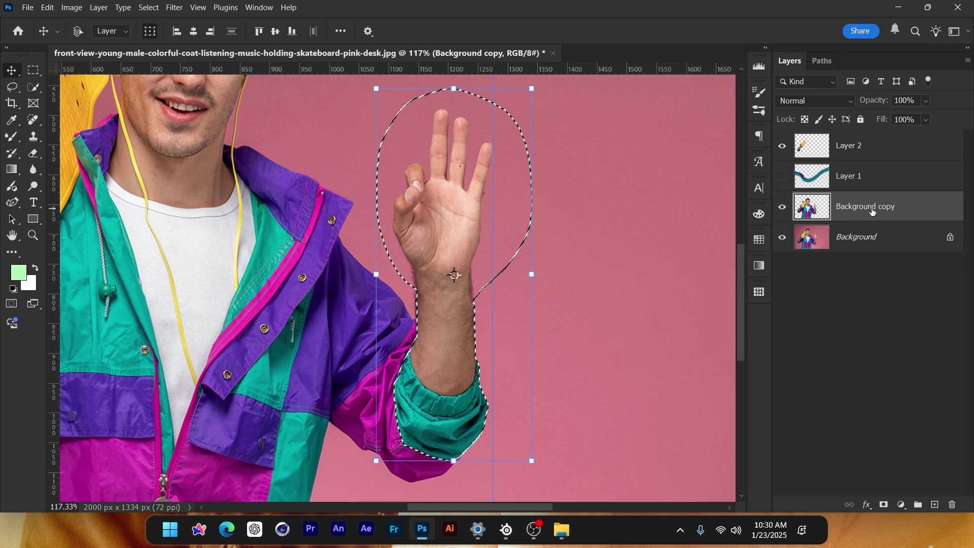
Try pasting the raised arm with a regular paste and moving the copy beside the original, and undo both.
key("ctrl+d")
key("ctrl+v")
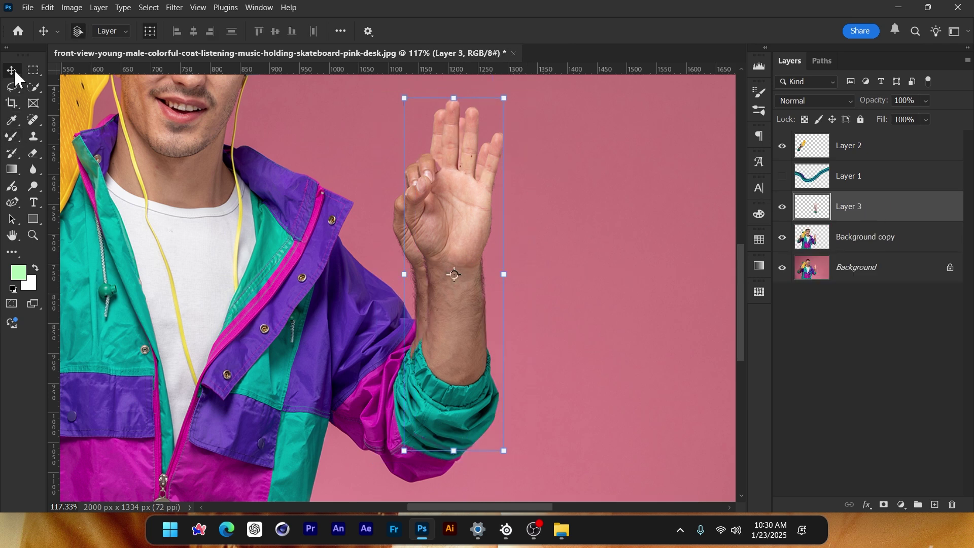
left_click_drag(446, 203, 549, 228)
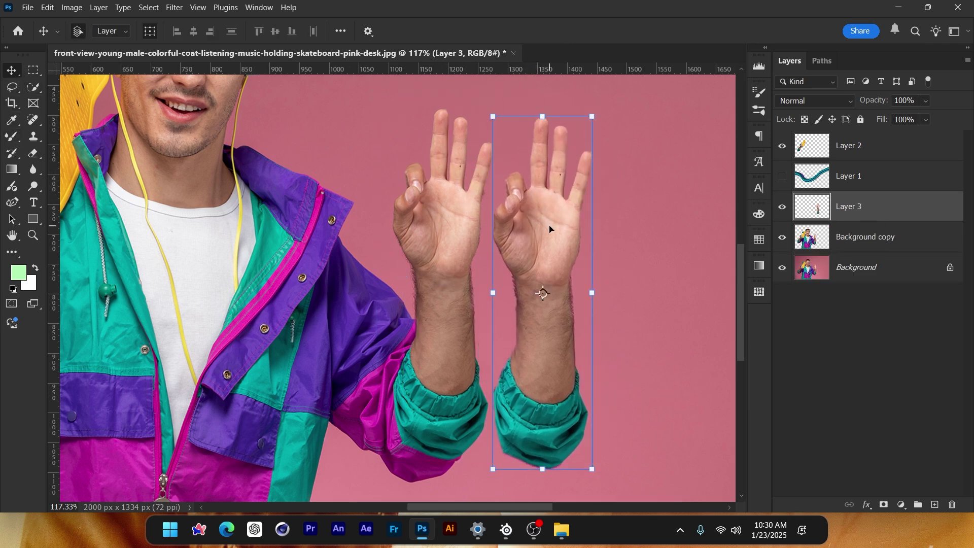
key("ctrl+z")
key("ctrl+z")
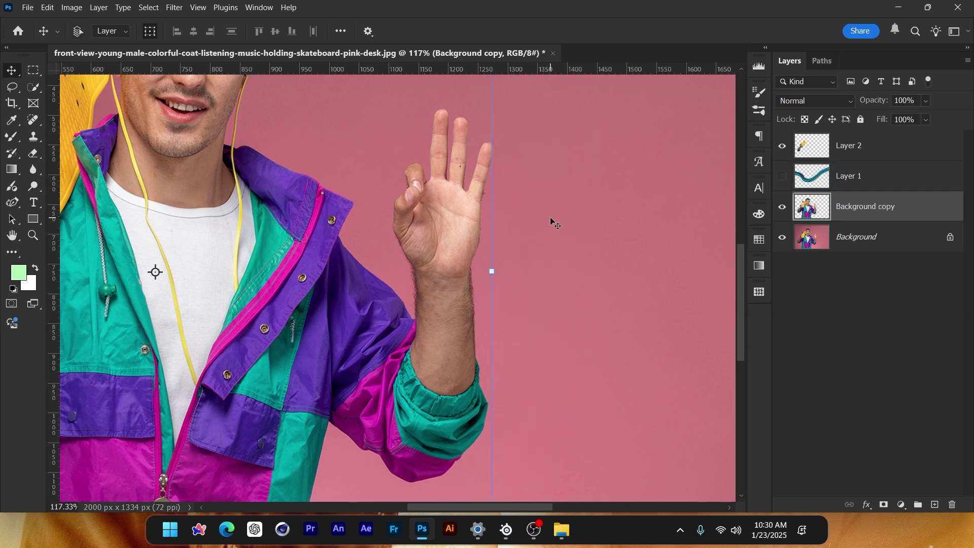
key("ctrl+shift+z")
key("ctrl+shift+z")
key("ctrl+z")
key("ctrl+z")
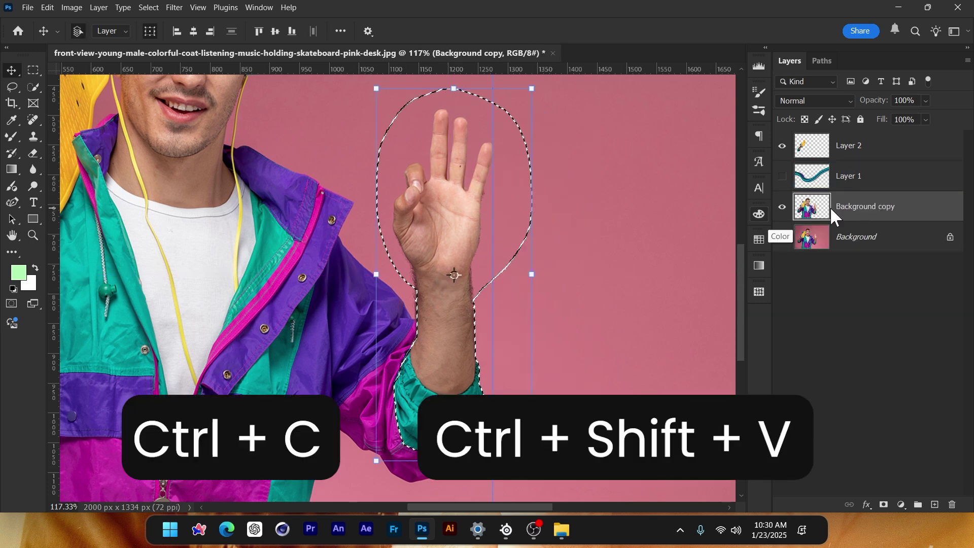
Paste the raised arm in place on a new layer, test it by moving it aside, and undo the move.
key("ctrl+shift+v")
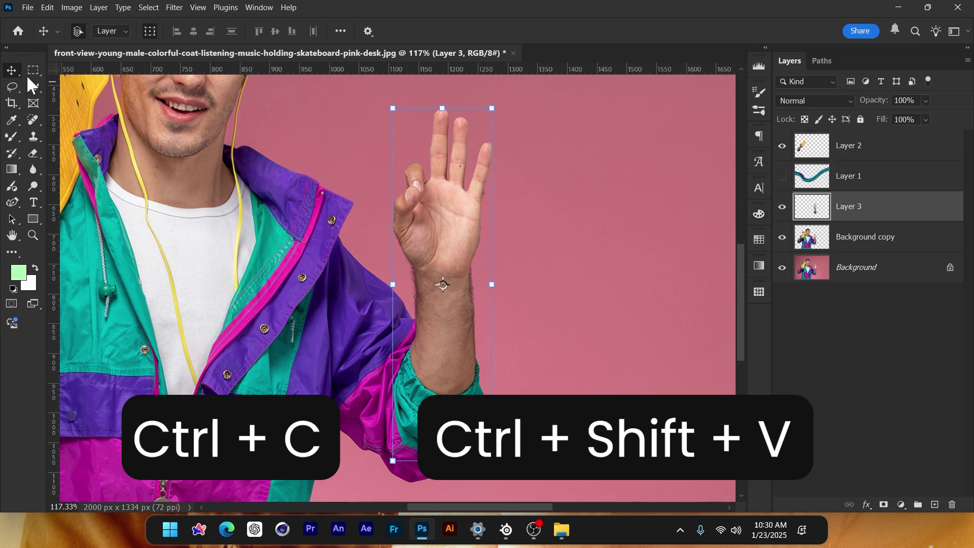
left_click(890, 341)
left_click_drag(452, 220, 491, 199)
key("ctrl+z")
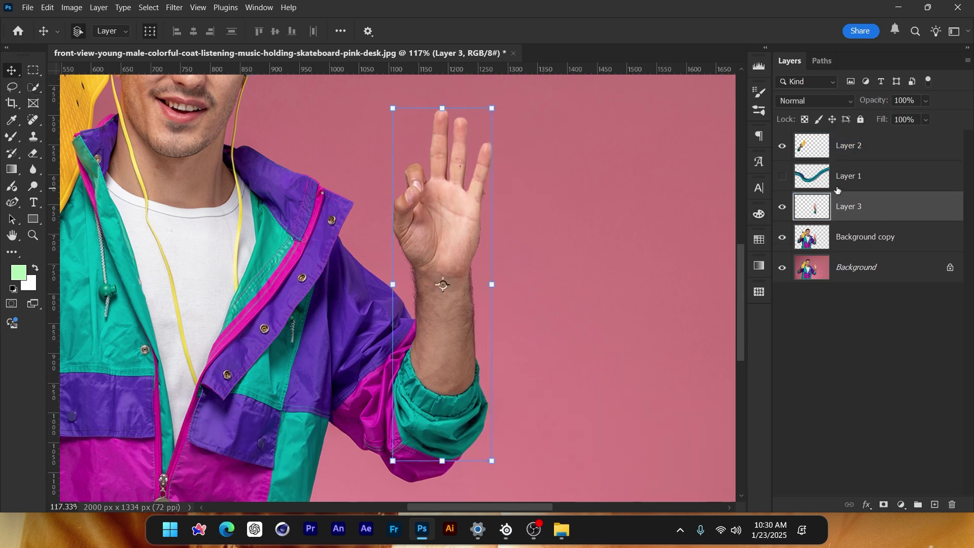
Show Layer 1 and move Layer 3 above it so the raised arm overlaps the stroke.
left_click(781, 177)
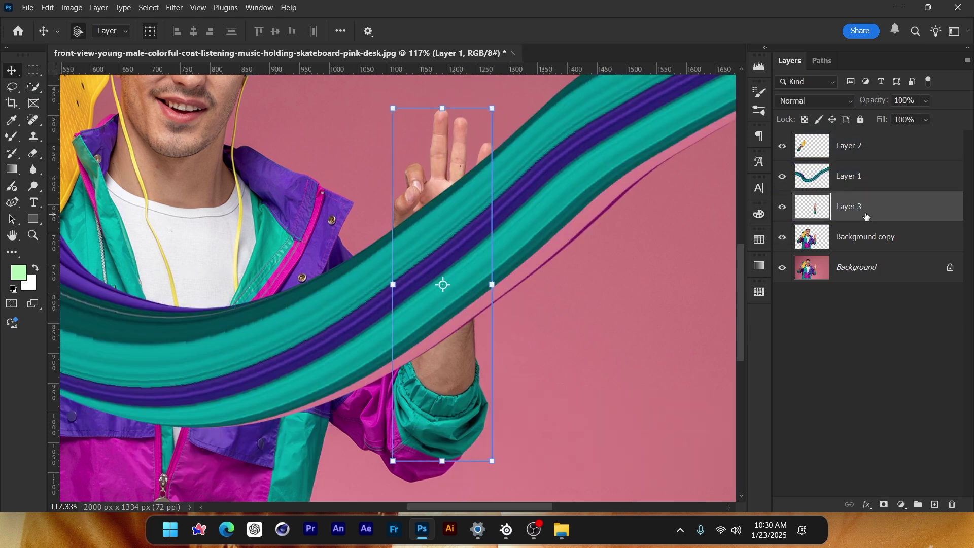
left_click_drag(864, 215, 879, 170)
left_click(872, 330)
Examine how the painted stroke passes behind both arms and across the jacket.
scroll(476, 326, "down", 6)
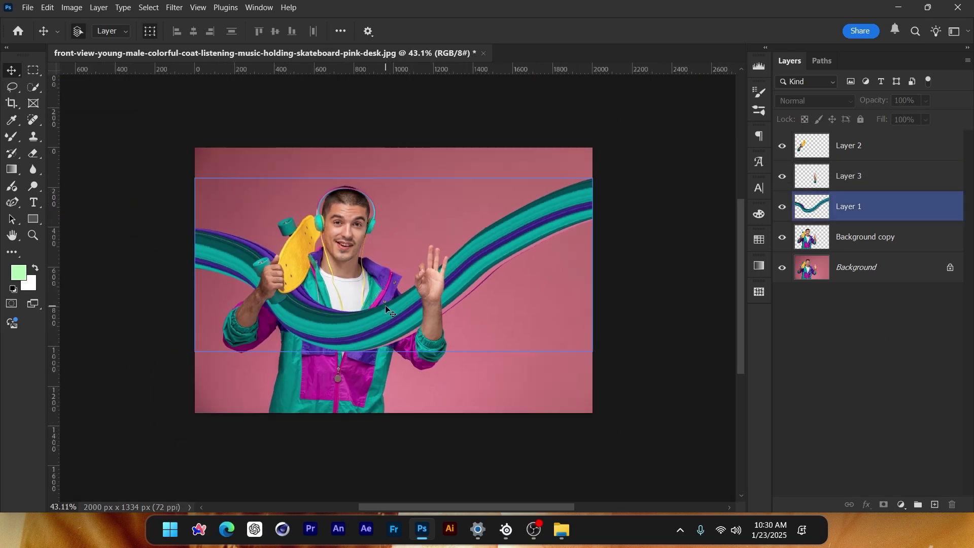
left_click(268, 358)
scroll(267, 359, "up", 3)
scroll(263, 355, "down", 1)
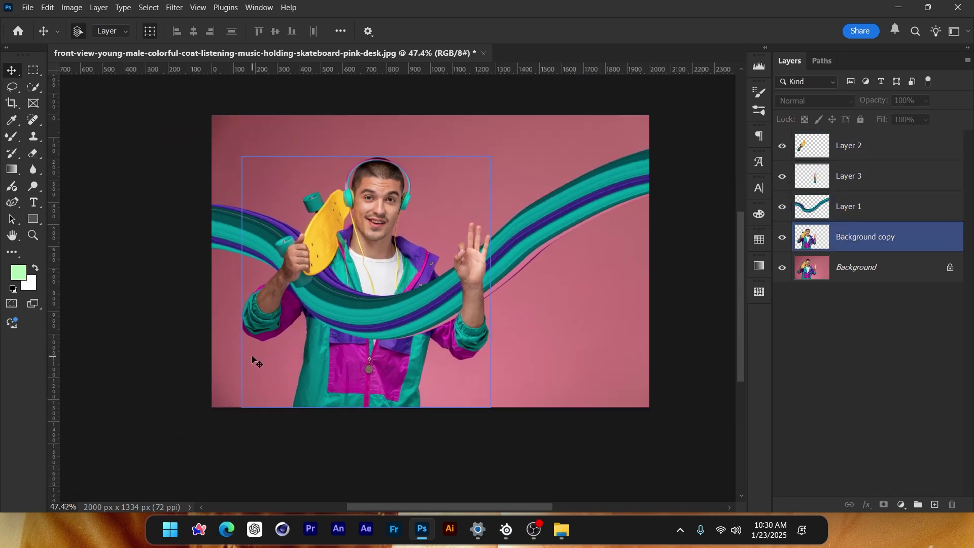
left_click(451, 336)
scroll(450, 336, "up", 4)
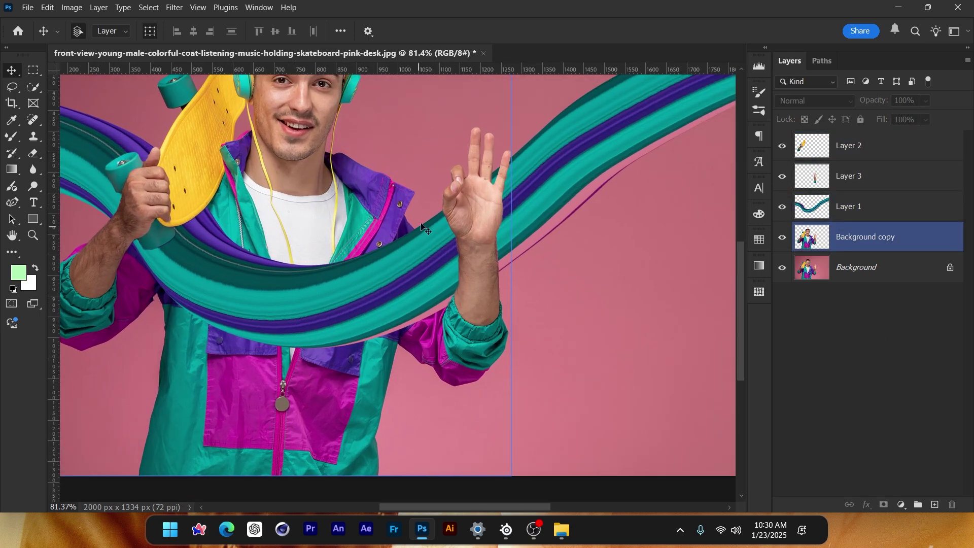
left_click(193, 292)
scroll(382, 289, "down", 4)
left_click(360, 343)
scroll(360, 343, "down", 3)
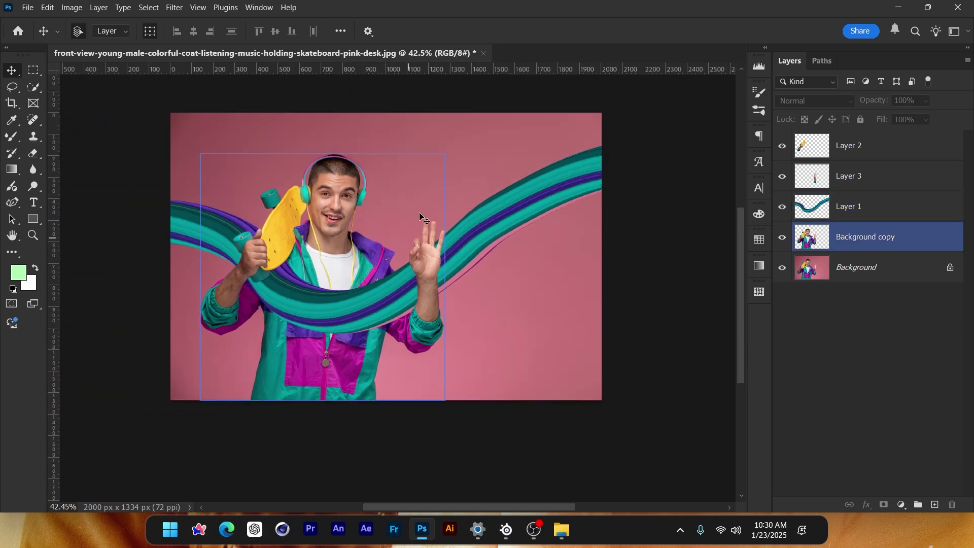
left_click(439, 166)
scroll(439, 167, "up", 2)
Create a new empty layer above Layer 2 and activate the Mixer Brush for it.
left_click(862, 146)
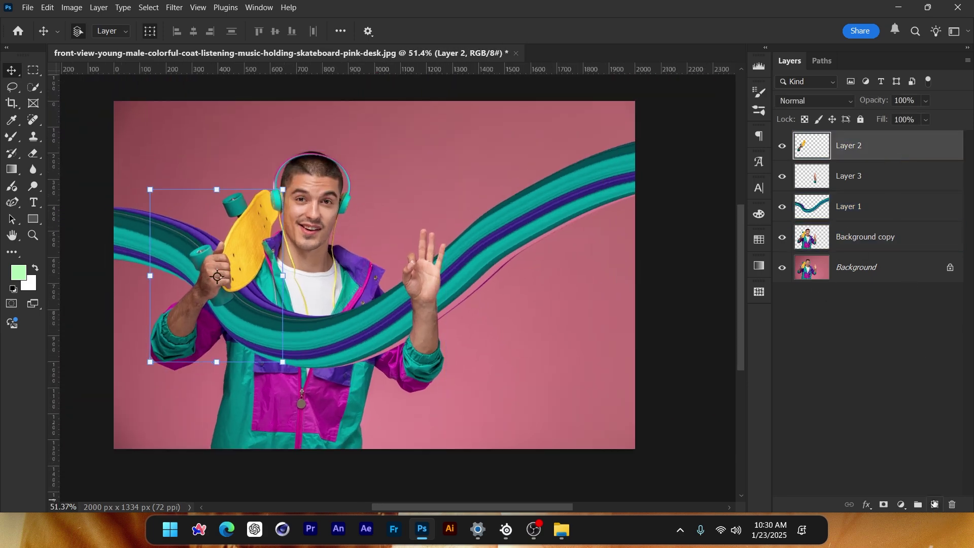
left_click(935, 504)
key("b")
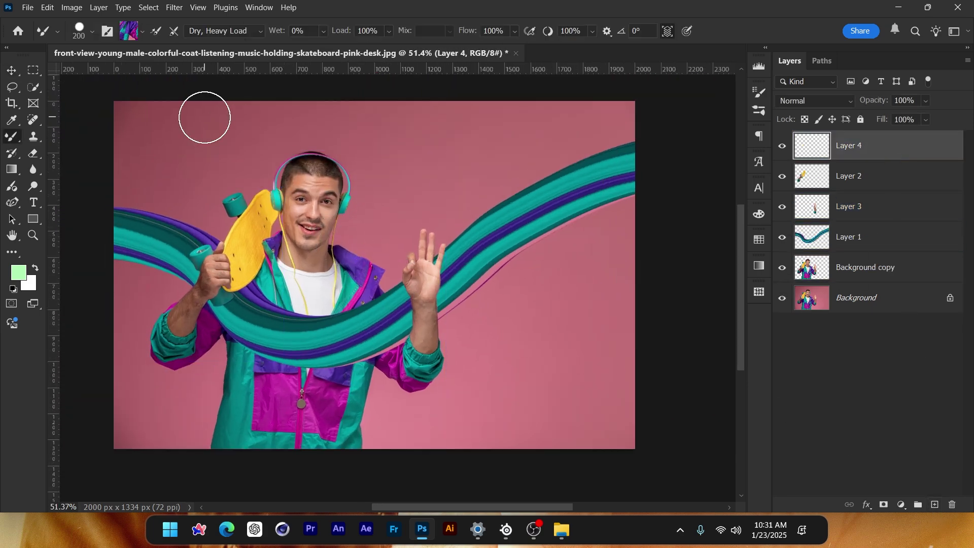
Set the Mixer Brush spacing to 67%, try a looping stroke across the man on Layer 4, and undo it.
left_click(91, 32)
left_click(105, 30)
left_click(106, 37)
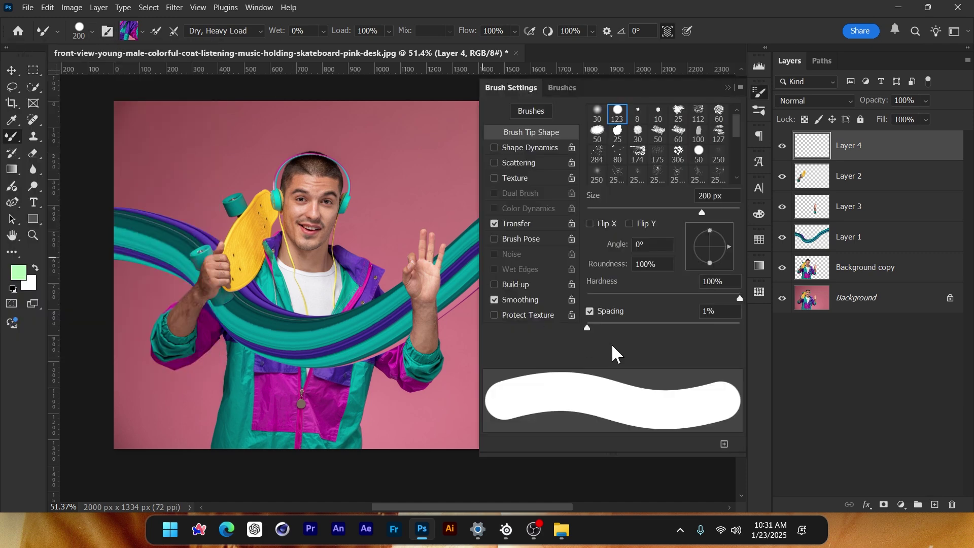
mouse_move(616, 326)
left_mouse_down()
mouse_move(652, 326)
mouse_move(638, 326)
left_mouse_up()
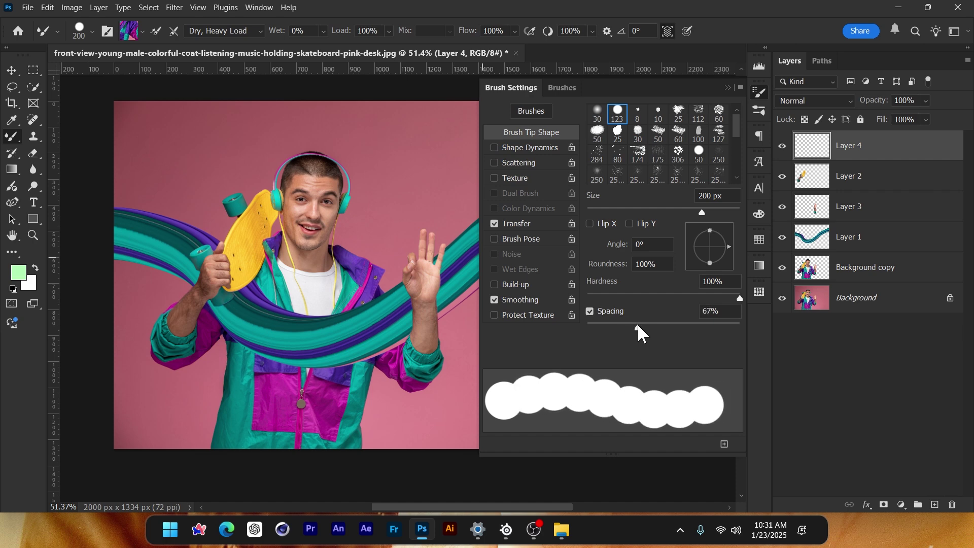
left_click(728, 87)
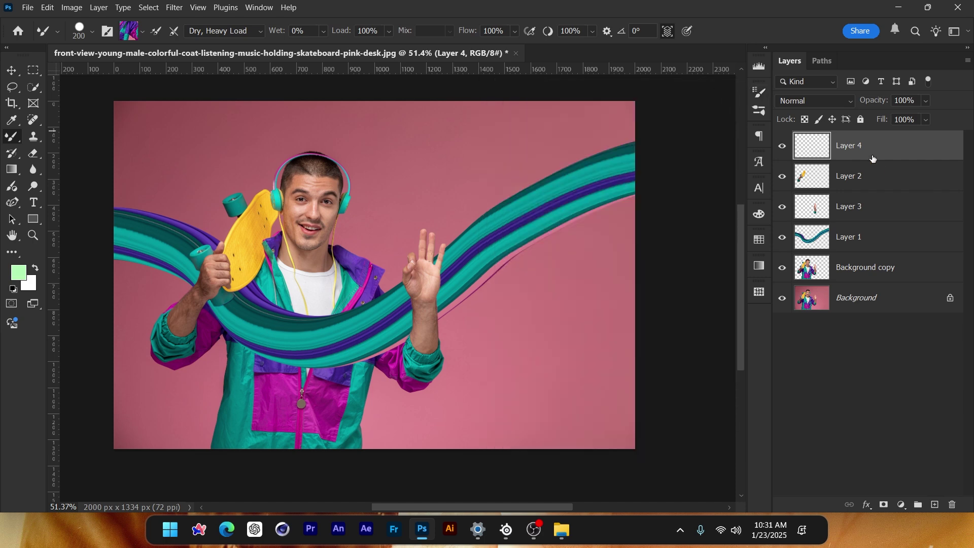
mouse_move(344, 190)
left_mouse_down()
mouse_move(467, 170)
mouse_move(480, 236)
left_mouse_up()
mouse_move(469, 307)
left_mouse_down()
mouse_move(610, 307)
mouse_move(566, 210)
mouse_move(417, 270)
mouse_move(300, 334)
mouse_move(165, 273)
mouse_move(161, 209)
mouse_move(183, 135)
left_mouse_up()
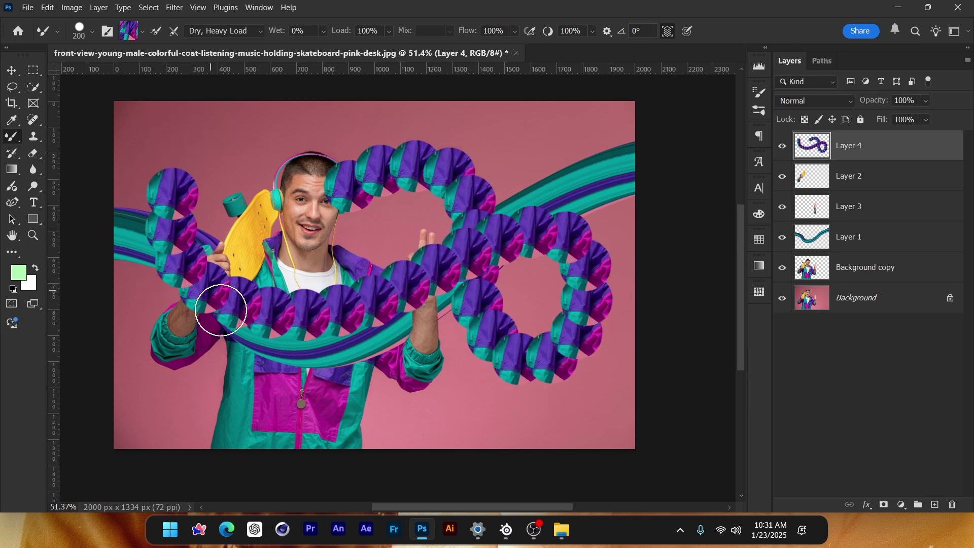
key("ctrl+z")
Set the Mixer Brush spacing to 1%, try a curved stroke beside the raised hand, and undo it.
left_click(144, 30)
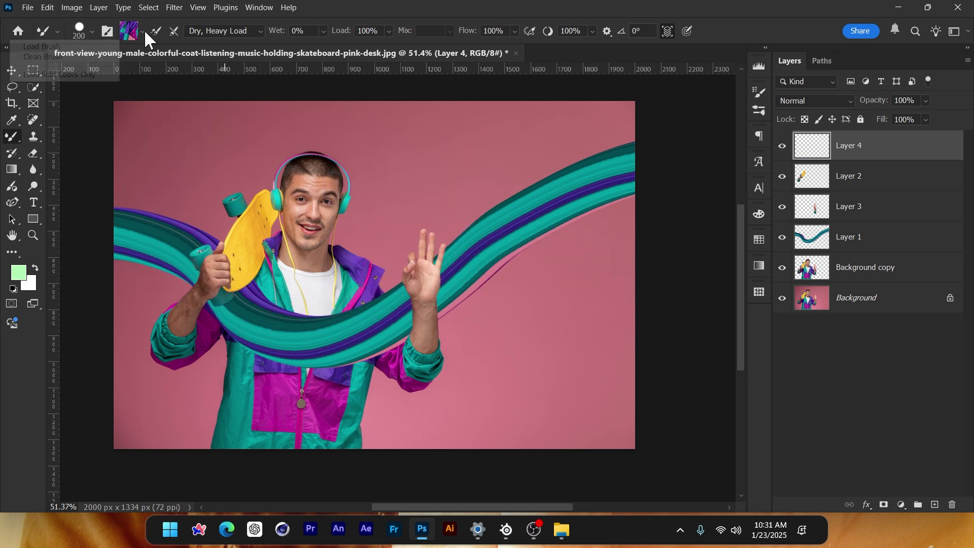
left_click(144, 30)
left_click(108, 31)
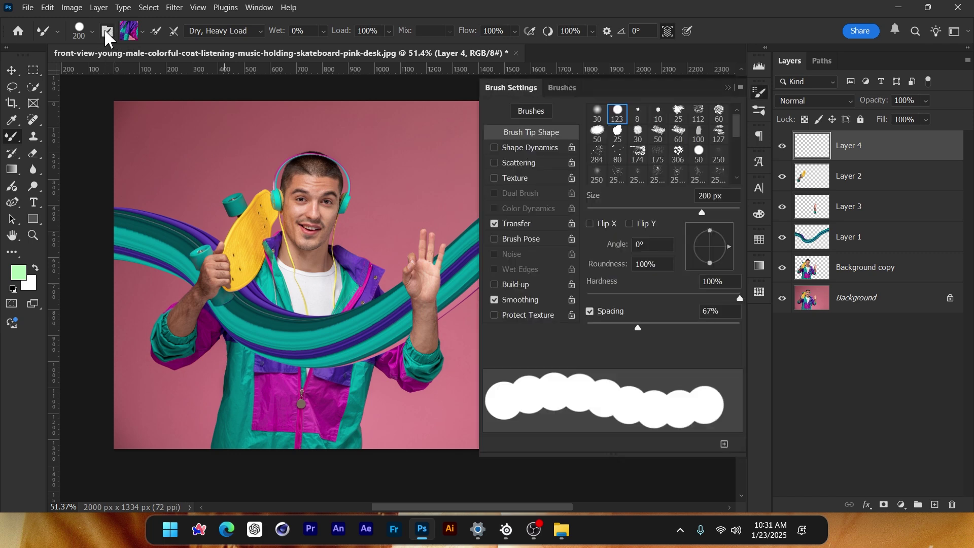
left_click_drag(649, 323, 559, 324)
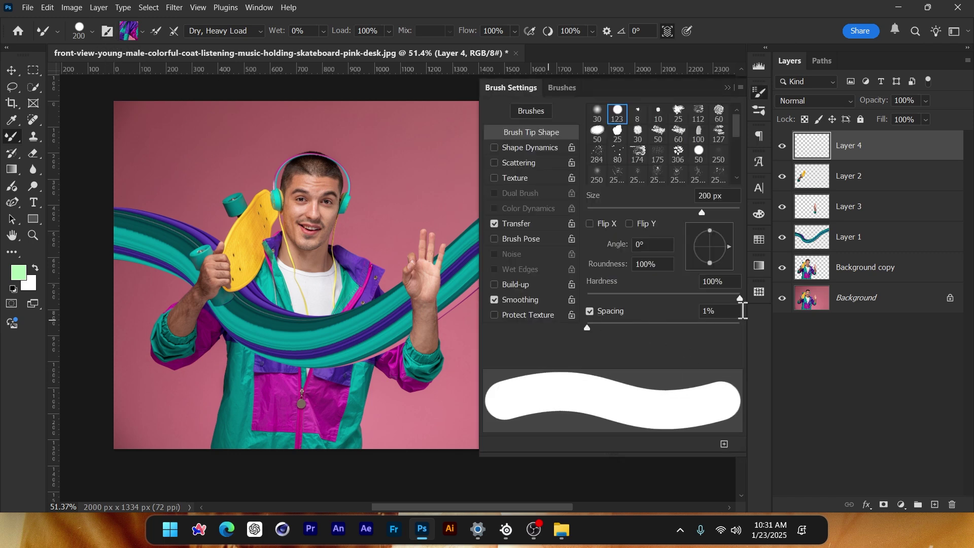
left_click(728, 88)
mouse_move(421, 168)
left_mouse_down()
mouse_move(435, 163)
mouse_move(510, 235)
mouse_move(583, 254)
left_mouse_up()
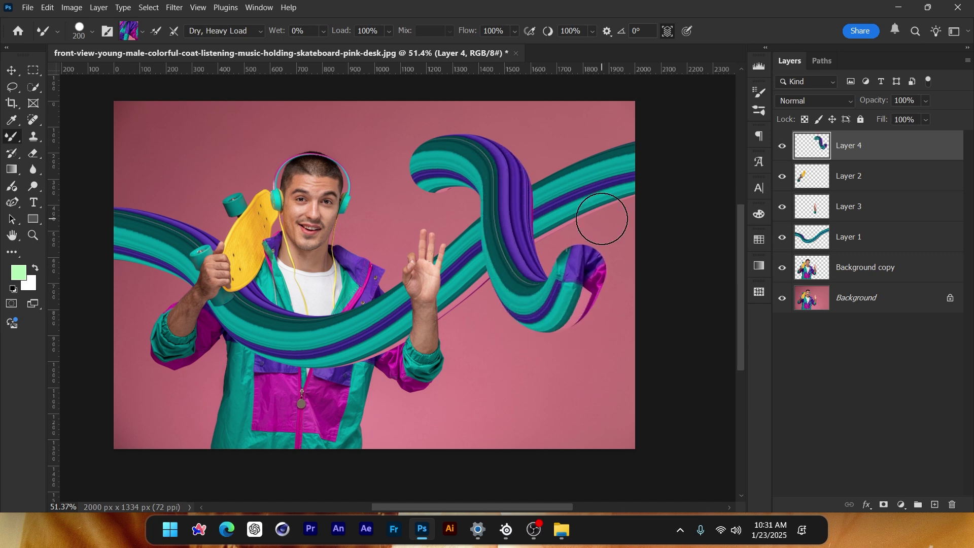
key("ctrl+z")
Try a diagonal stroke on Layer 4 with colours sampled around the skateboard and collar, and undo it.
scroll(409, 374, "up", 2)
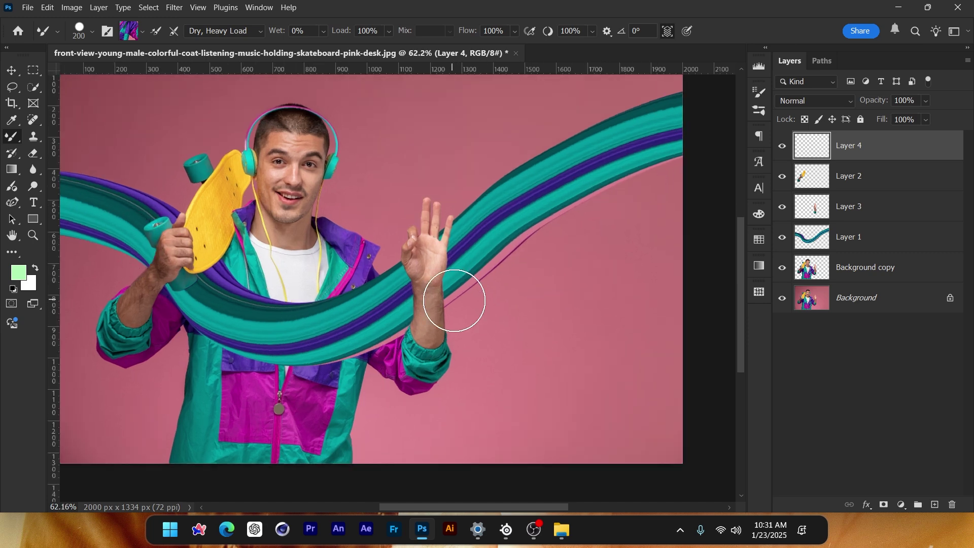
scroll(455, 300, "down", 1)
scroll(443, 264, "down", 1)
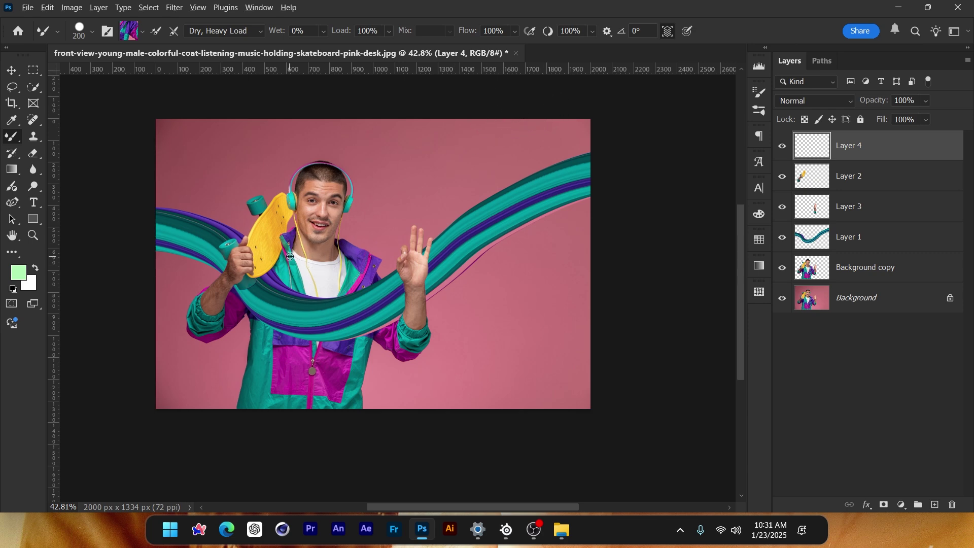
mouse_move(518, 115)
left_mouse_down()
mouse_move(393, 176)
mouse_move(304, 345)
mouse_move(213, 387)
mouse_move(105, 354)
left_mouse_up()
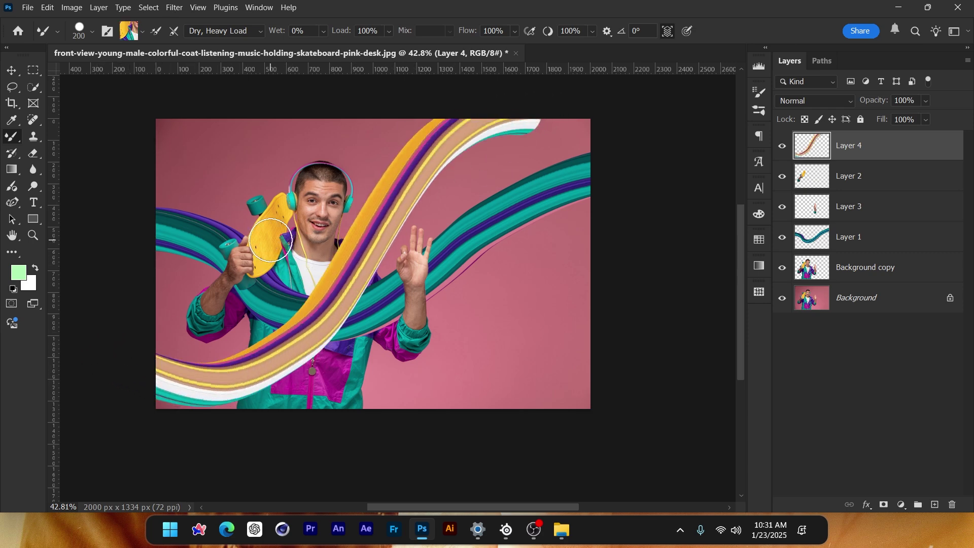
key("ctrl+z")
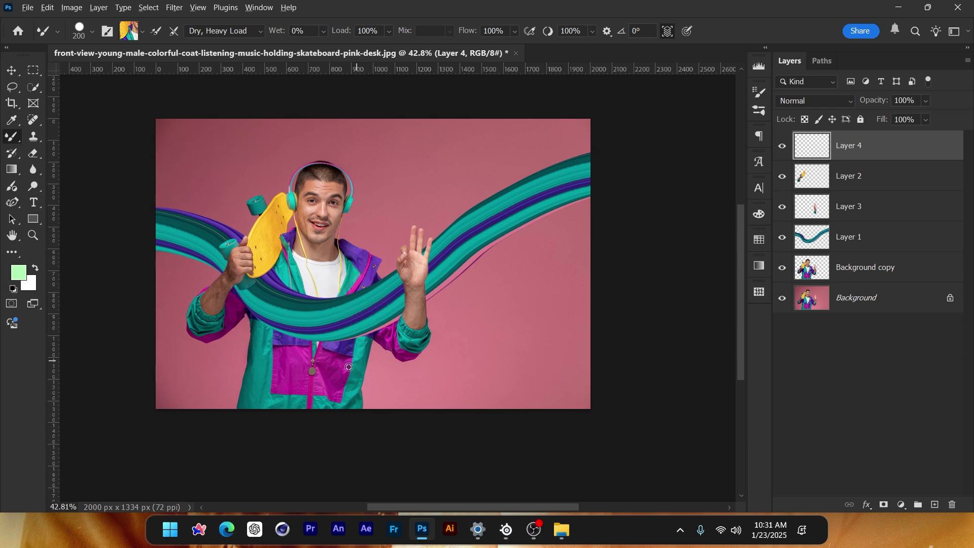
Load the Mixer Brush with teal, purple and magenta sampled from the jacket, try a stroke, and undo it.
left_click(143, 32)
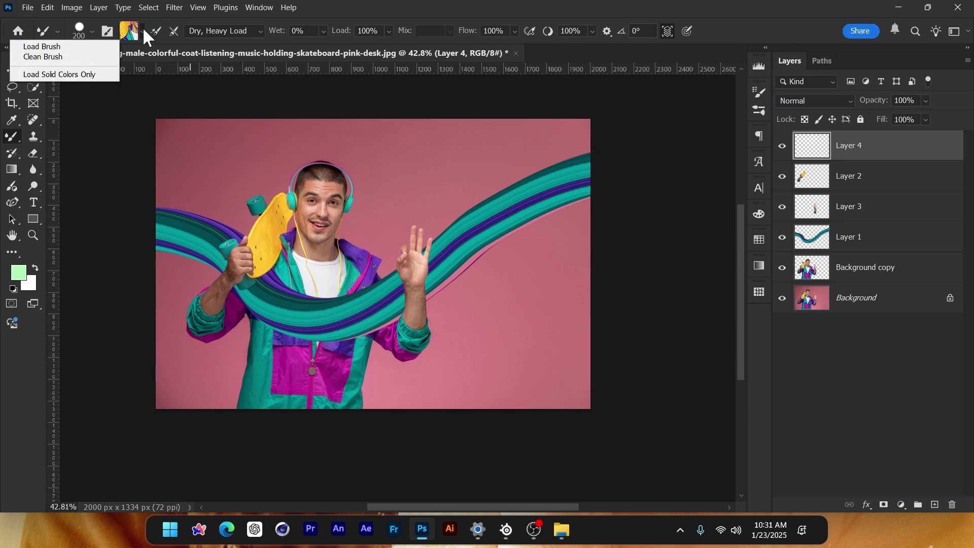
left_click(156, 31)
left_click(379, 328, "alt")
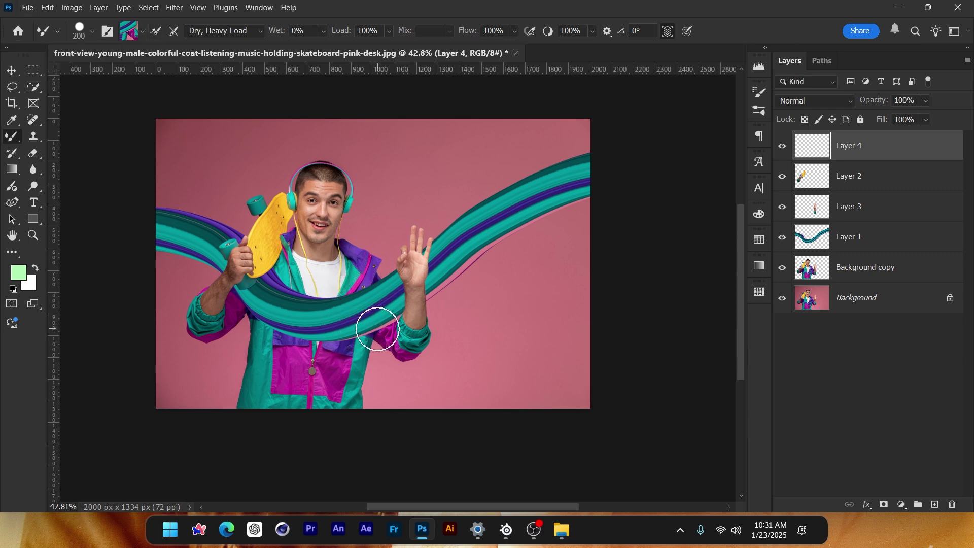
left_click(373, 323, "alt")
mouse_move(464, 113)
left_mouse_down()
mouse_move(382, 207)
mouse_move(383, 264)
mouse_move(390, 238)
left_mouse_up()
key("ctrl+z")
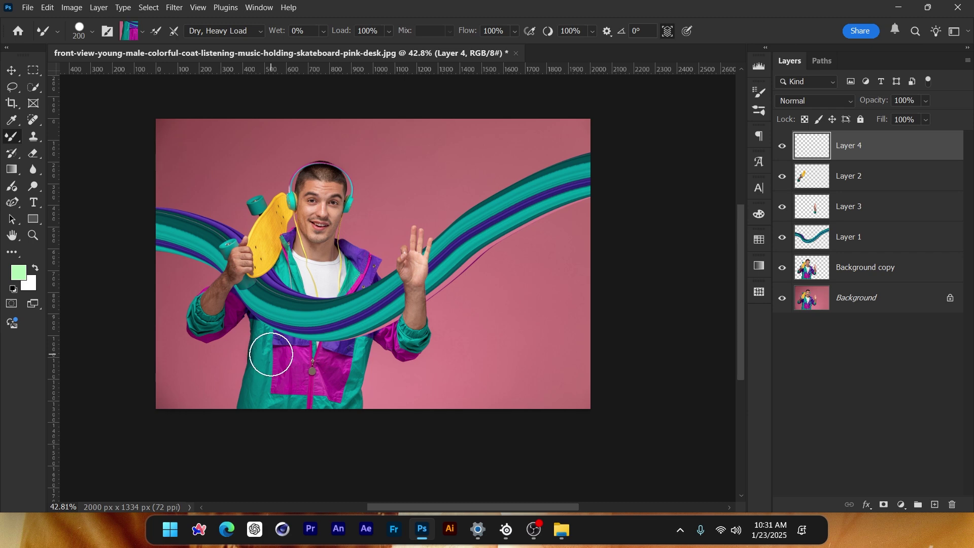
Try diagonal strokes from the photo's upper edge down across the man on Layer 4, undoing each one.
mouse_move(521, 126)
left_mouse_down()
mouse_move(426, 170)
mouse_move(386, 301)
mouse_move(314, 390)
left_mouse_up()
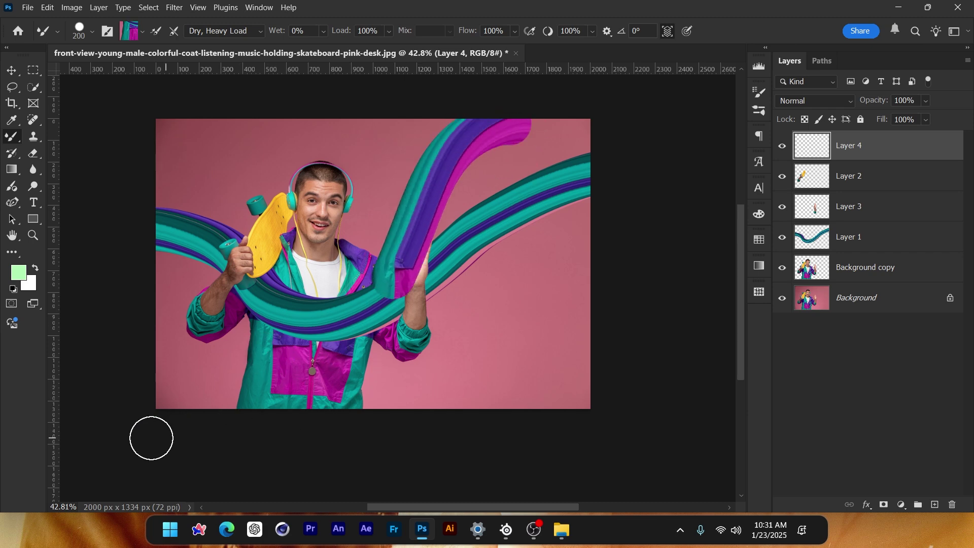
key("ctrl+z")
scroll(401, 279, "down", 4)
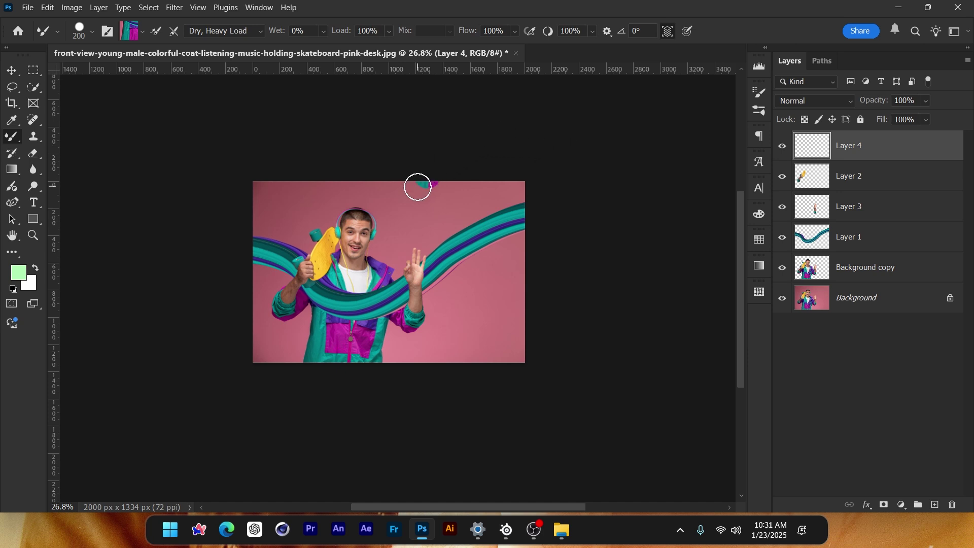
mouse_move(418, 187)
left_mouse_down()
mouse_move(367, 323)
mouse_move(324, 365)
mouse_move(273, 383)
mouse_move(149, 370)
left_mouse_up()
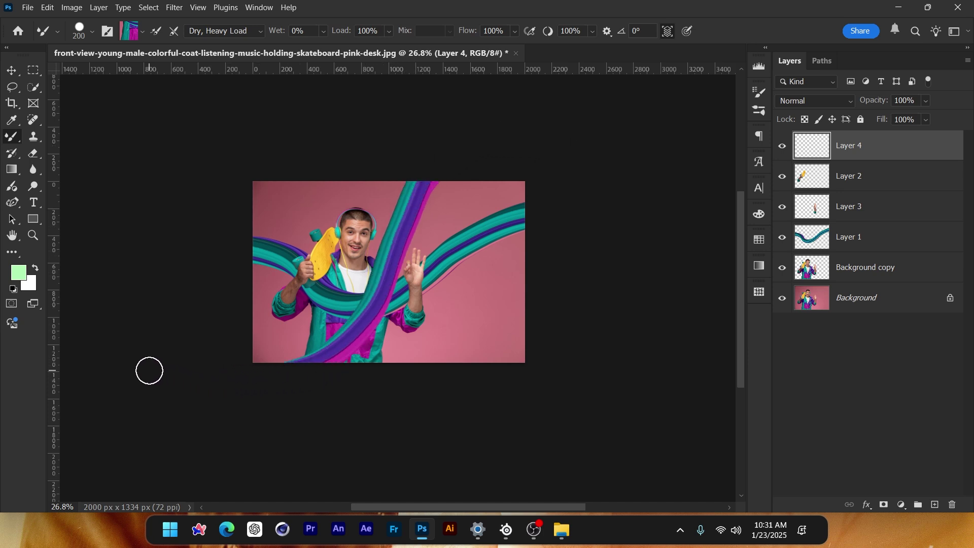
key("ctrl+z")
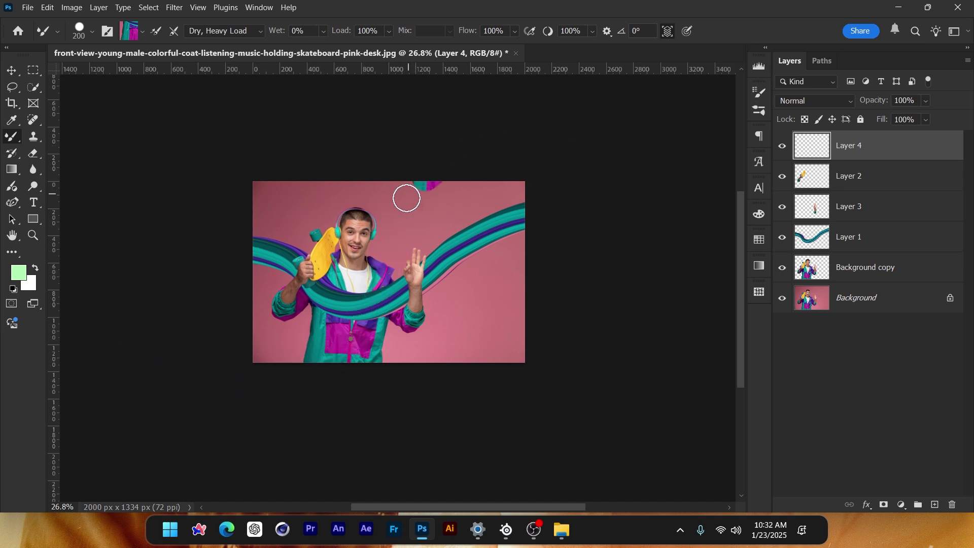
Paint a diagonal jacket-coloured stroke from the upper edge to the lower-left corner and move Layer 4 below Background copy.
mouse_move(406, 198)
left_mouse_down()
mouse_move(378, 267)
mouse_move(299, 348)
mouse_move(222, 372)
mouse_move(132, 327)
mouse_move(142, 313)
left_mouse_up()
scroll(425, 252, "up", 3)
left_click_drag(875, 149, 879, 258)
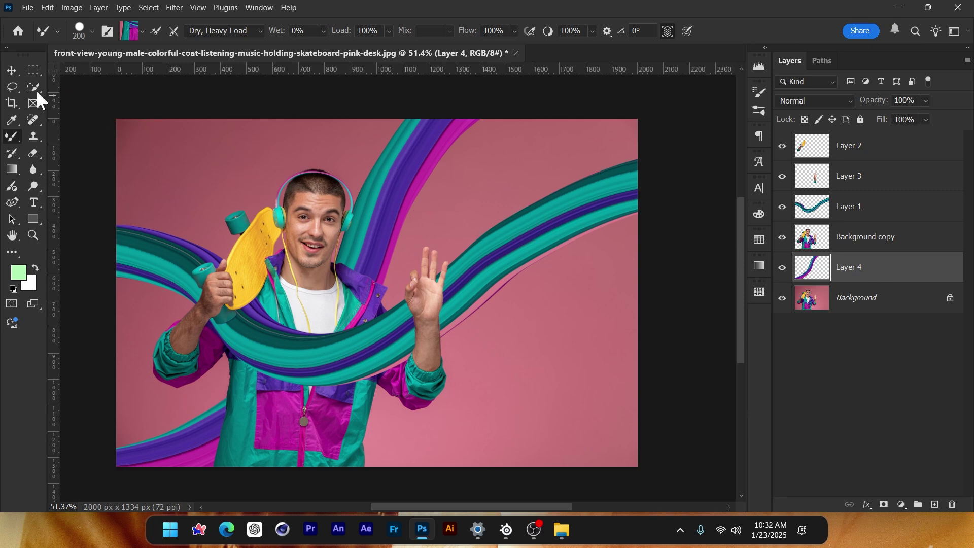
Transform the Layer 4 stroke to 109.62% width, 106.94% height and 3.14° rotation so it reaches the photo's edges, and deselect the layer.
key("v")
mouse_move(449, 195)
left_mouse_down()
mouse_move(461, 194)
mouse_move(449, 194)
mouse_move(455, 215)
left_mouse_up()
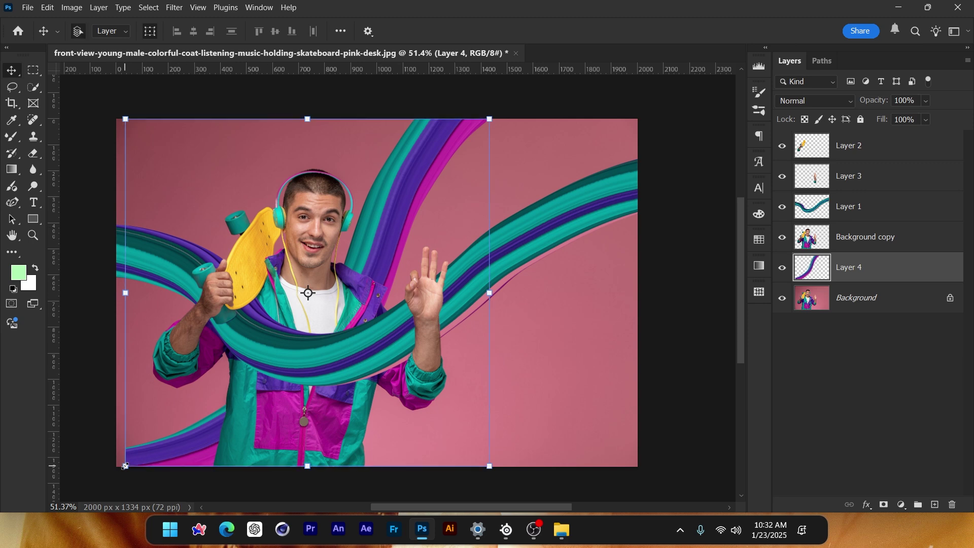
left_click_drag(125, 466, 117, 467)
mouse_move(506, 116)
left_mouse_down()
mouse_move(517, 127)
mouse_move(514, 119)
left_mouse_up()
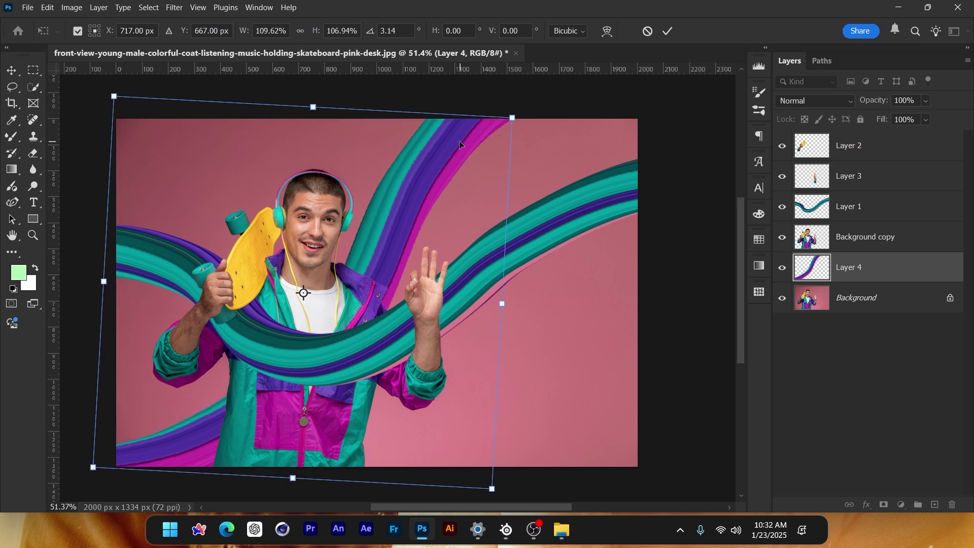
key("Return")
left_click(862, 343)
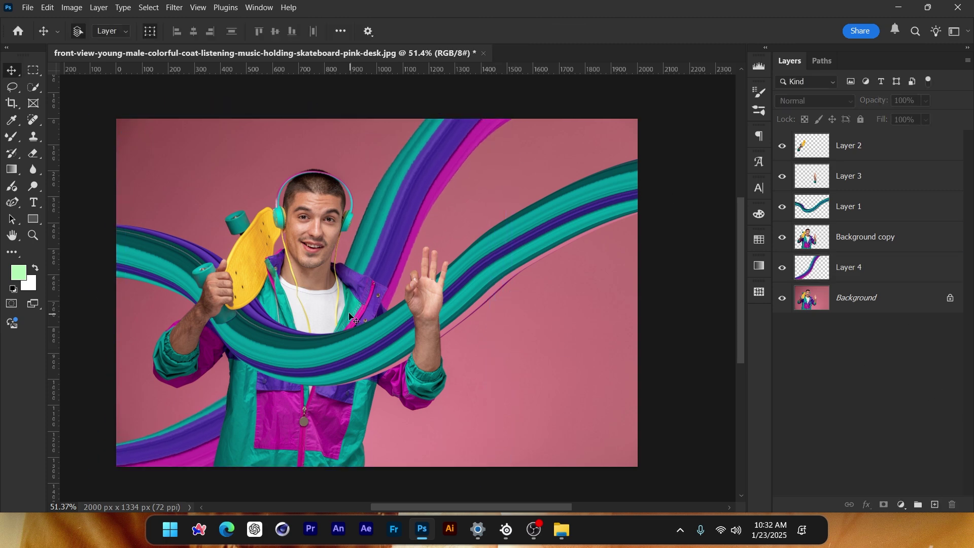
Load the Layer 4 stroke's outline as a selection and create a new empty layer directly above it.
left_click(350, 273)
scroll(351, 275, "down", 3)
scroll(349, 343, "up", 3)
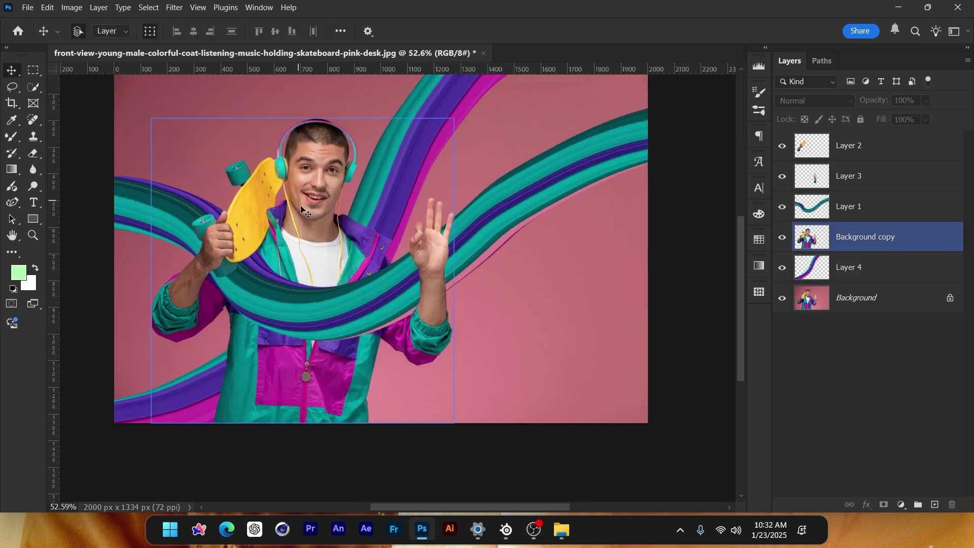
scroll(412, 226, "up", 2)
left_click(808, 273)
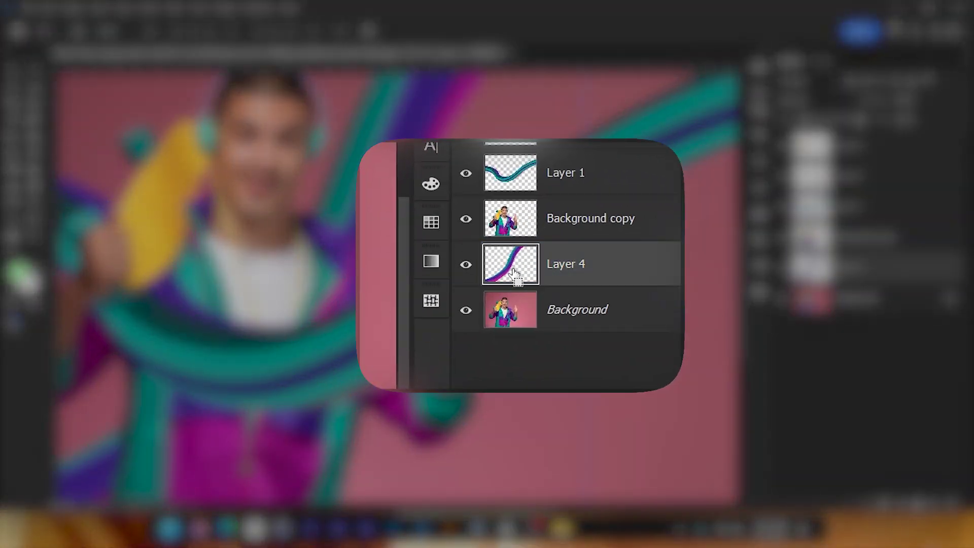
left_click(494, 274, "ctrl")
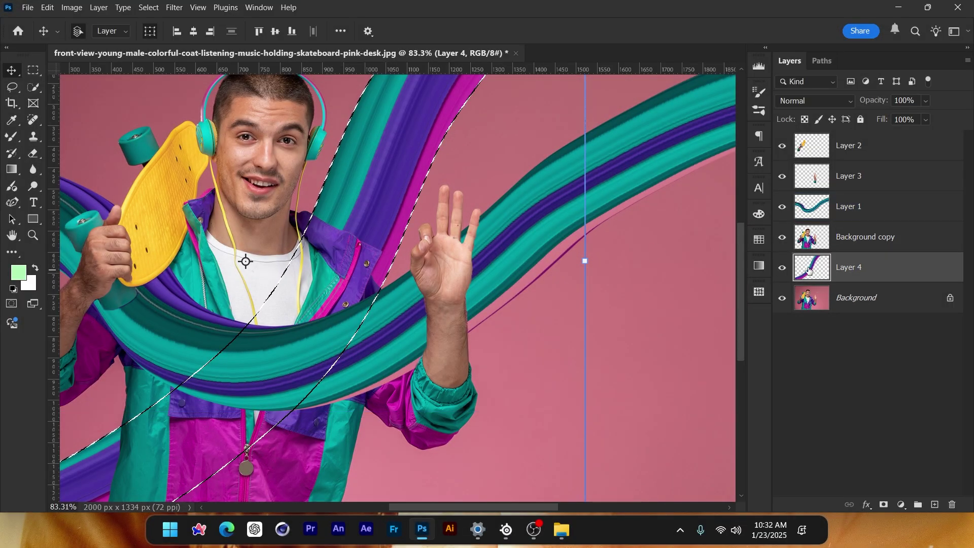
left_click(935, 504)
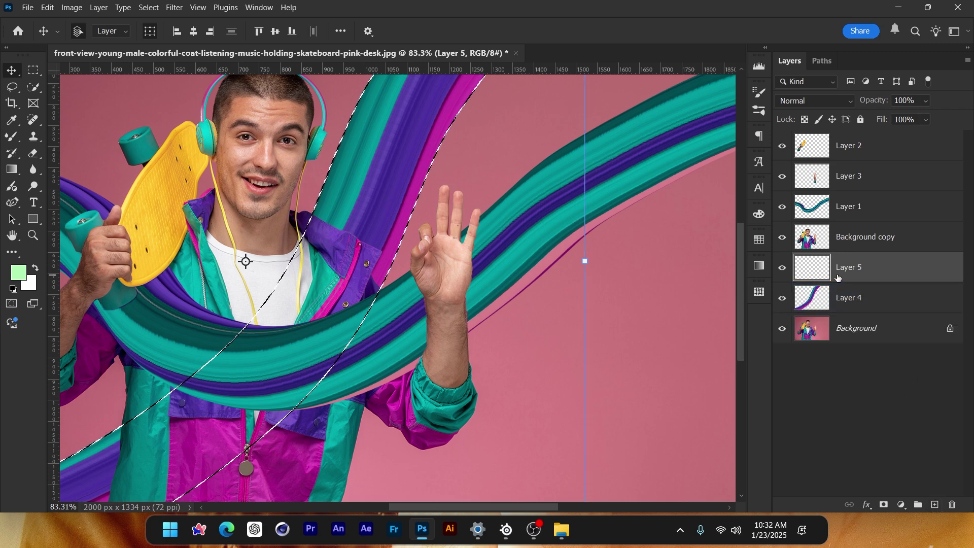
Paint a soft black shadow with a size 400 Brush on Layer 5 where the selected stroke passes behind the shoulder, and deselect.
key("b")
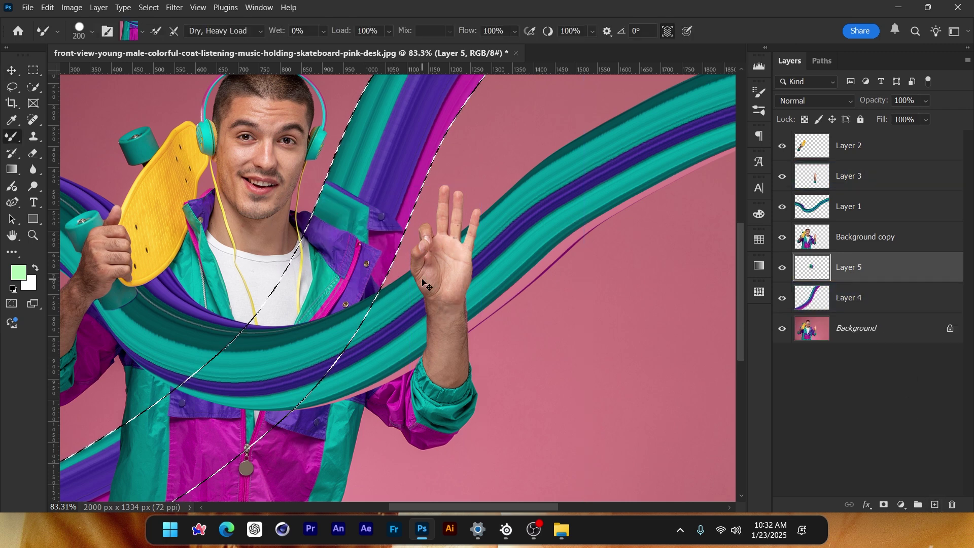
right_click(11, 137)
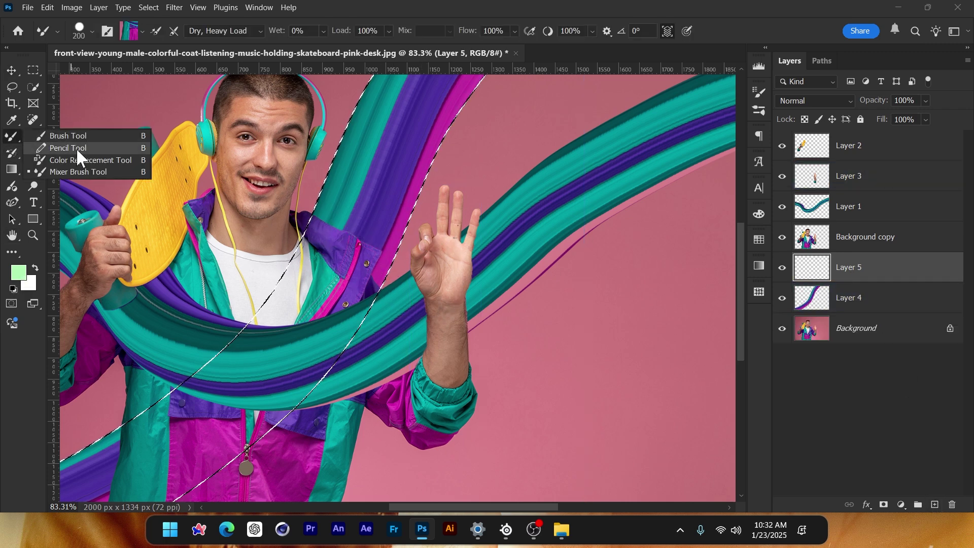
left_click(69, 137)
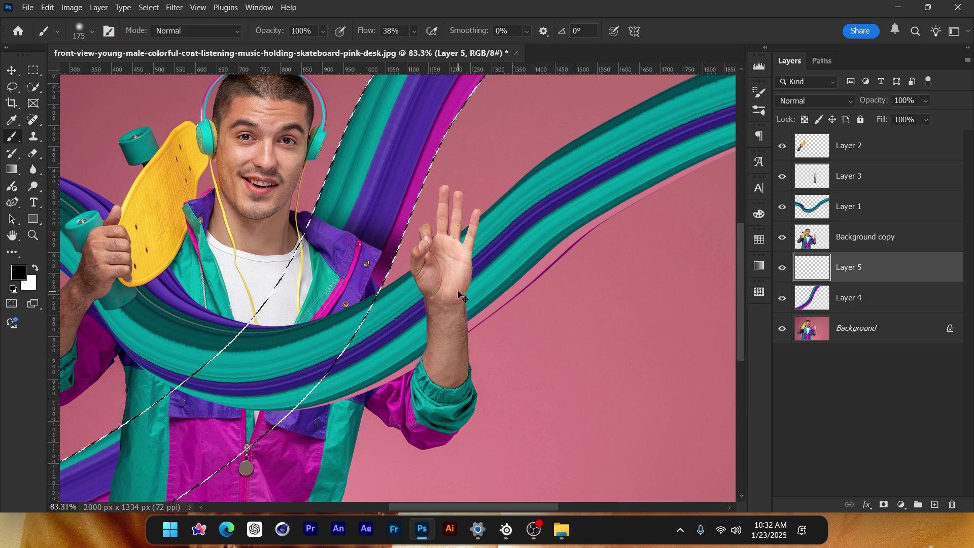
key("bracketright")
key("bracketright")
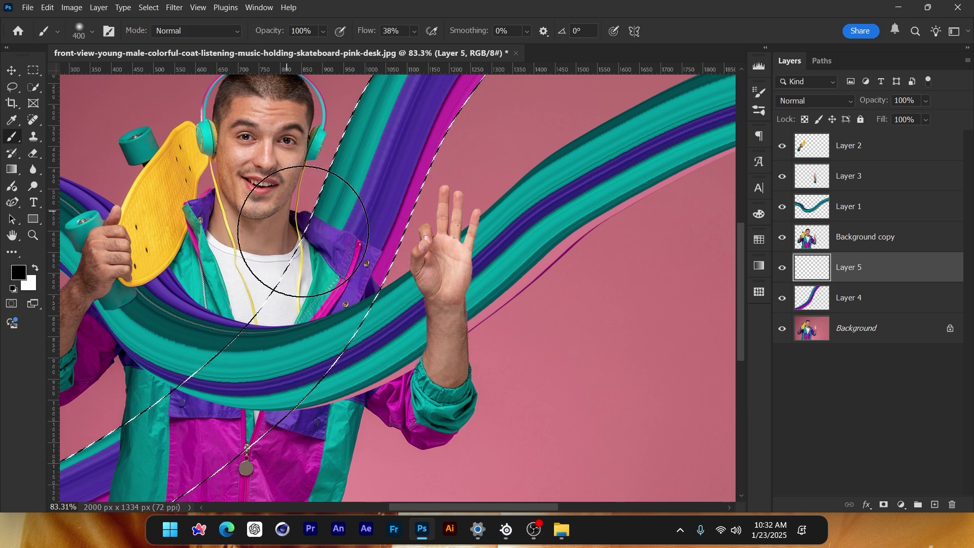
mouse_move(304, 208)
left_mouse_down()
mouse_move(364, 307)
mouse_move(452, 385)
left_mouse_up()
scroll(453, 389, "down", 5)
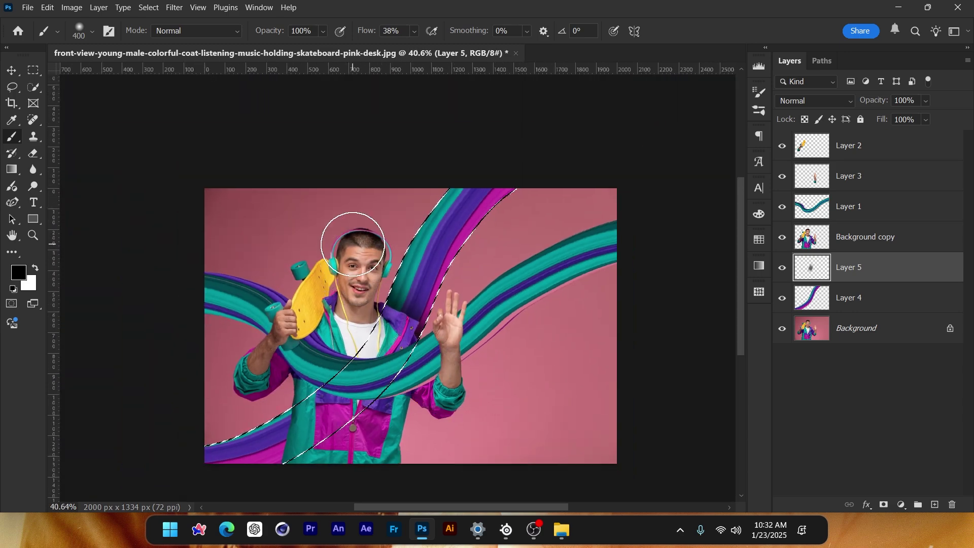
mouse_move(352, 245)
left_mouse_down()
mouse_move(370, 270)
mouse_move(380, 230)
mouse_move(397, 293)
left_mouse_up()
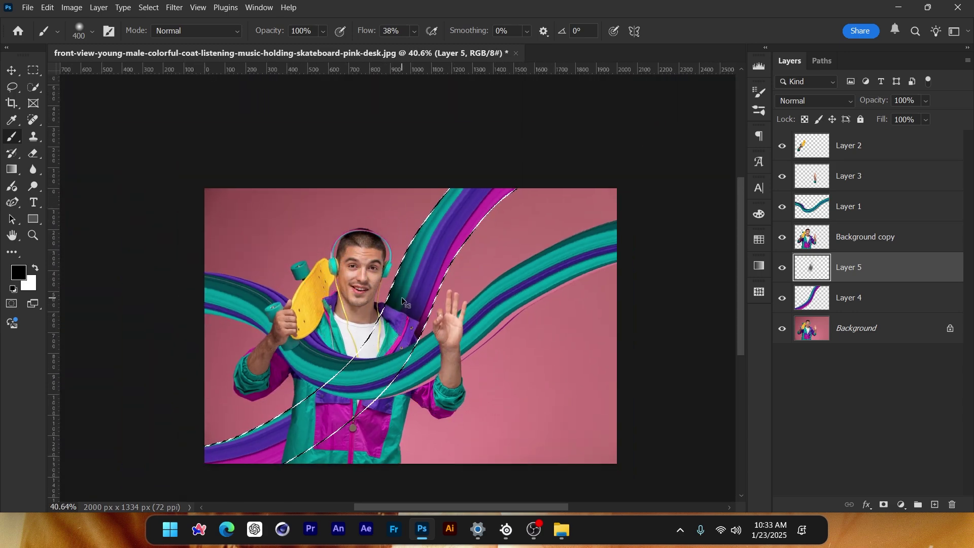
key("ctrl+d")
Reduce the opacity of the shadow on Layer 5 to 68%.
scroll(451, 378, "up", 3)
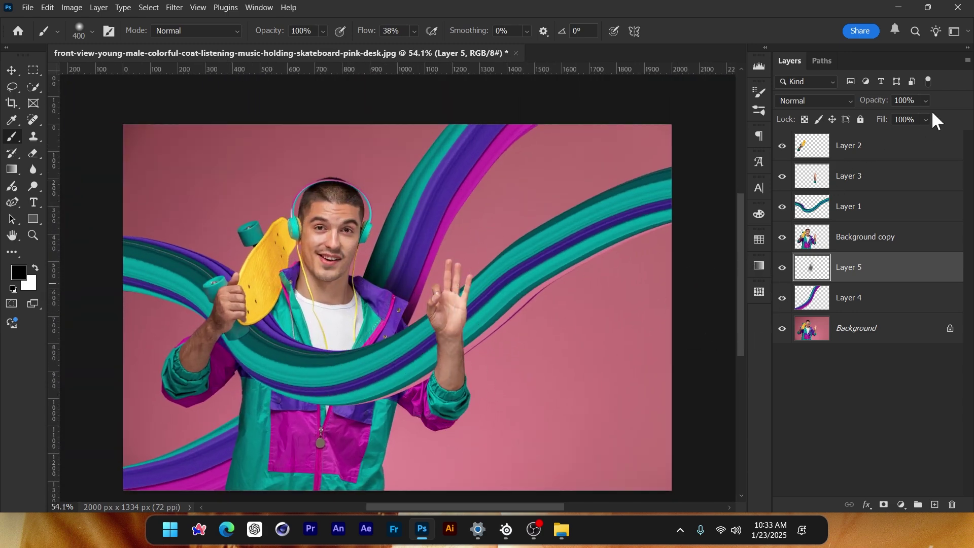
left_click_drag(916, 111, 908, 114)
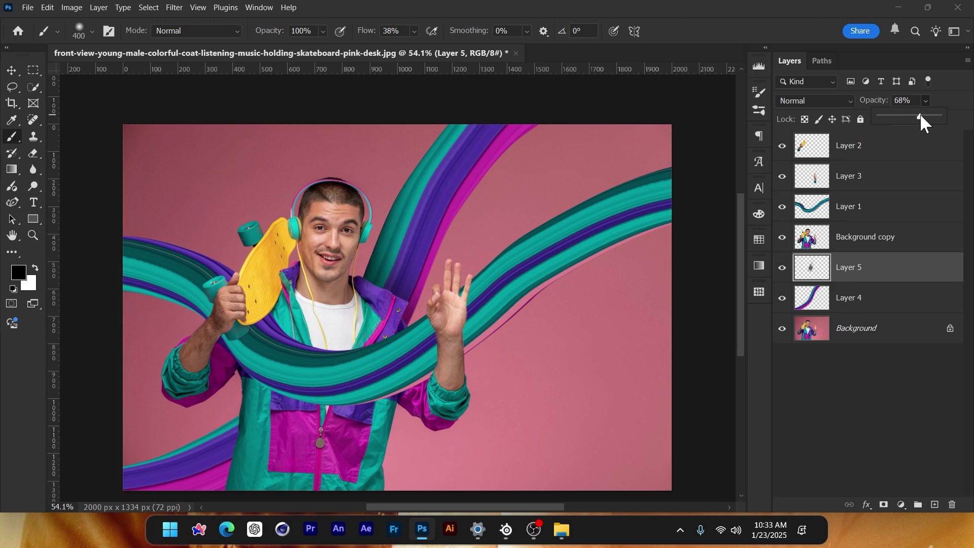
Load the Layer 4 stroke's outline as a selection and add a new empty layer directly above Layer 5.
scroll(300, 300, "down", 2)
scroll(244, 446, "up", 4)
scroll(325, 253, "down", 4)
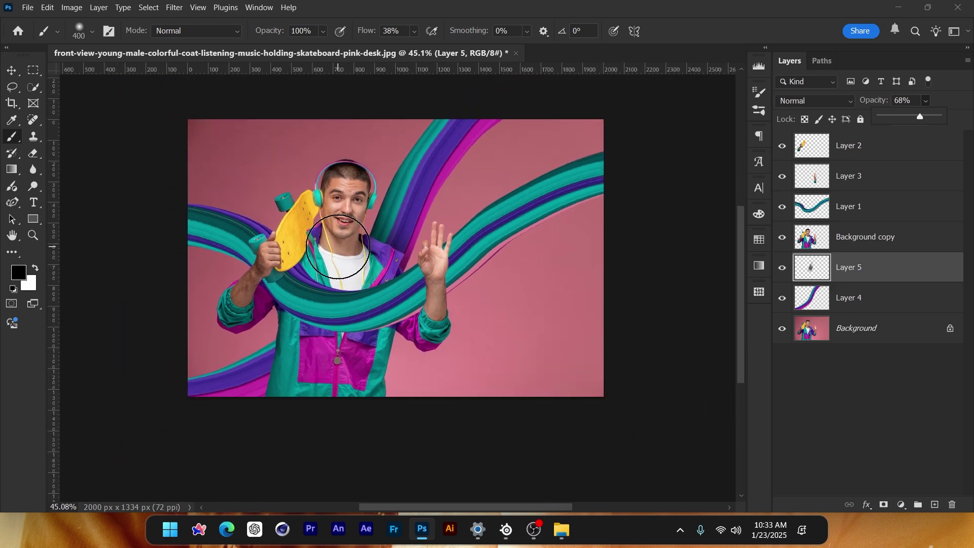
scroll(307, 379, "up", 5)
left_click(814, 304, "ctrl")
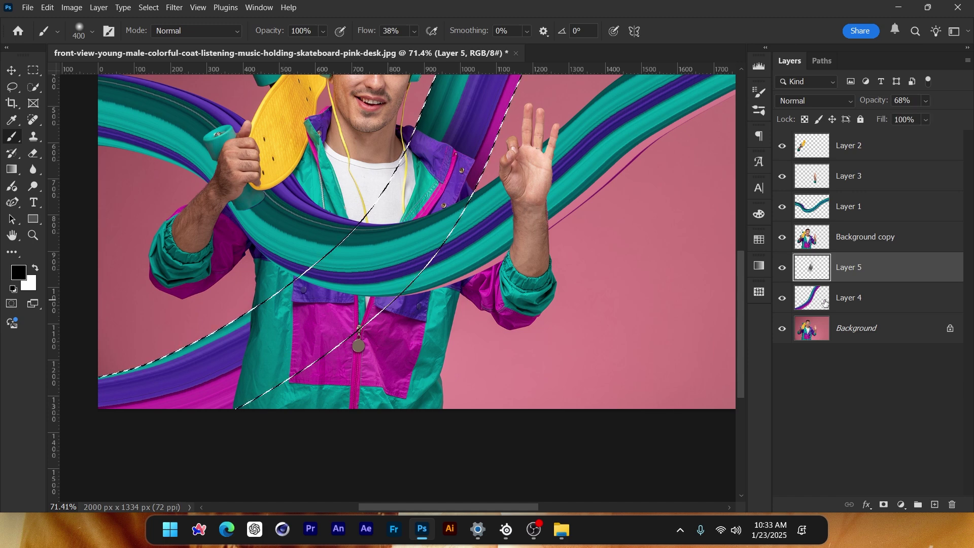
left_click(935, 505)
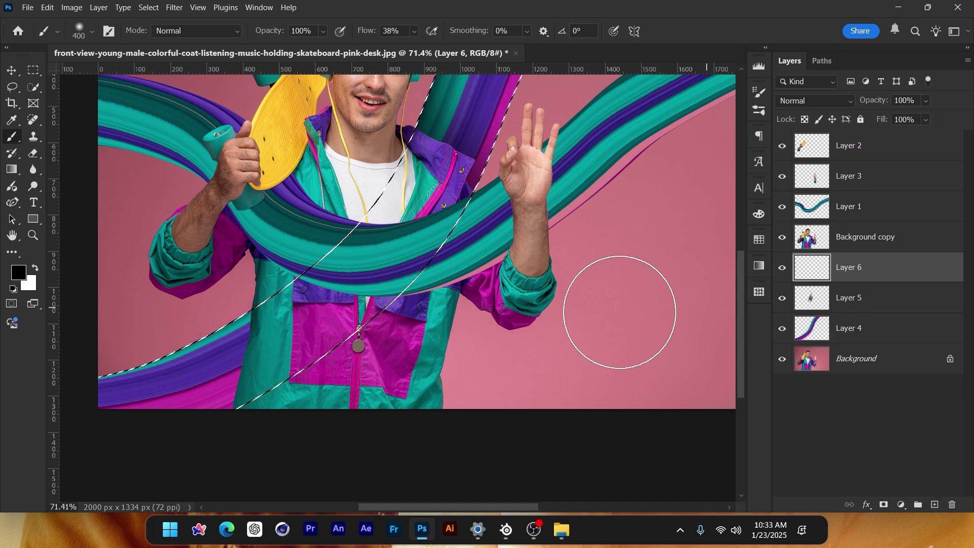
Paint a soft black shadow on Layer 6 where the selected stroke passes behind the jacket's lower side, deselect, and reduce the layer's opacity to 76%.
left_click(315, 356)
key("ctrl+d")
scroll(395, 267, "down", 4)
scroll(469, 122, "up", 2)
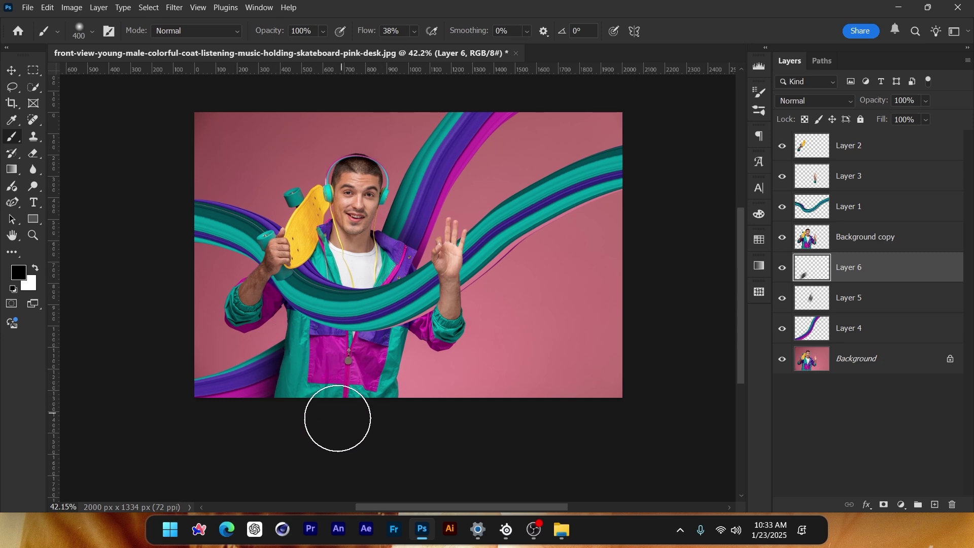
scroll(294, 382, "up", 1)
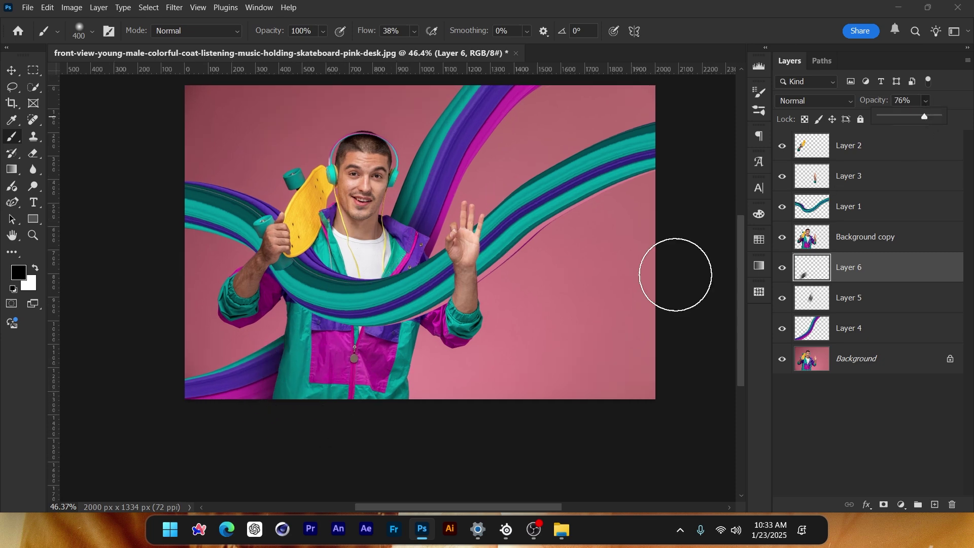
Load the Layer 1 stroke's outline as a selection and create a new empty layer directly above it.
scroll(507, 266, "up", 10)
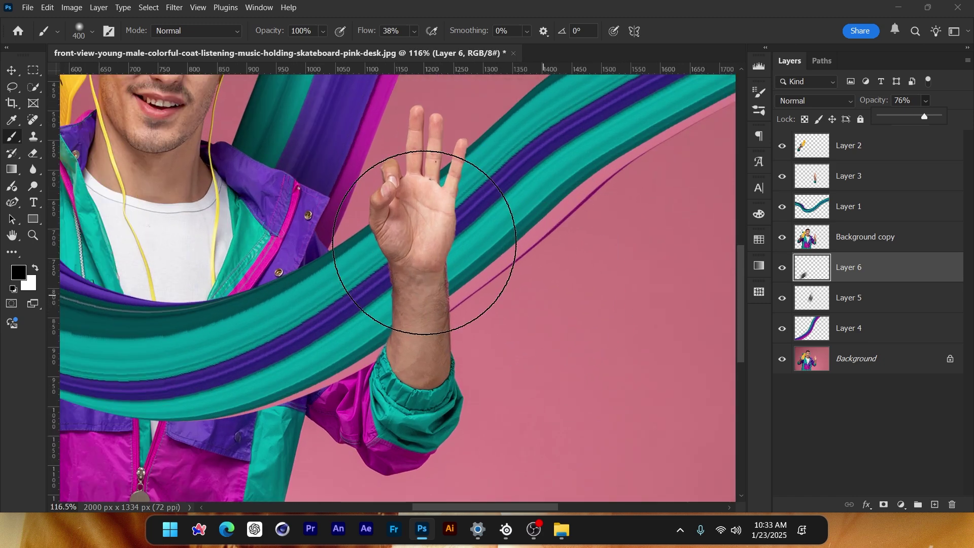
left_click(19, 72)
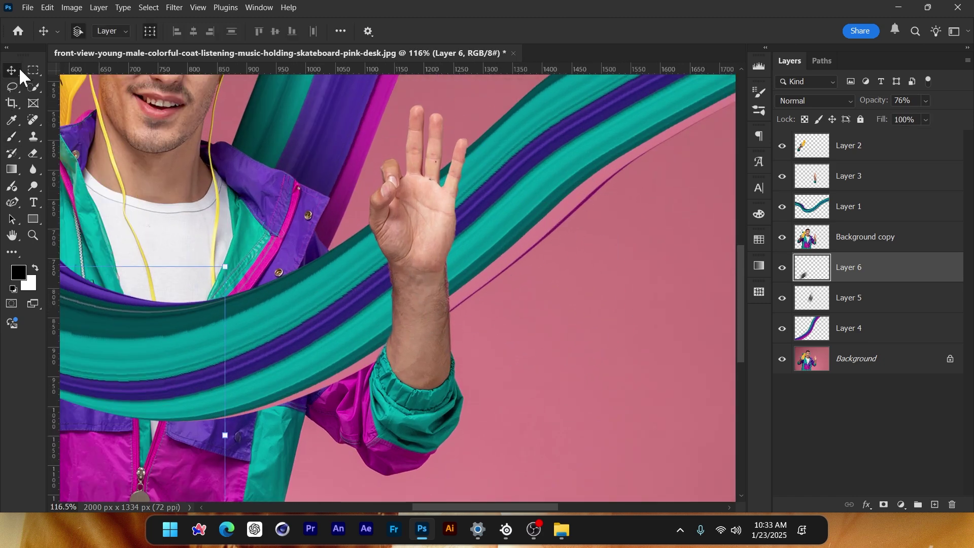
left_click(847, 450)
left_click(509, 192)
left_click(784, 207)
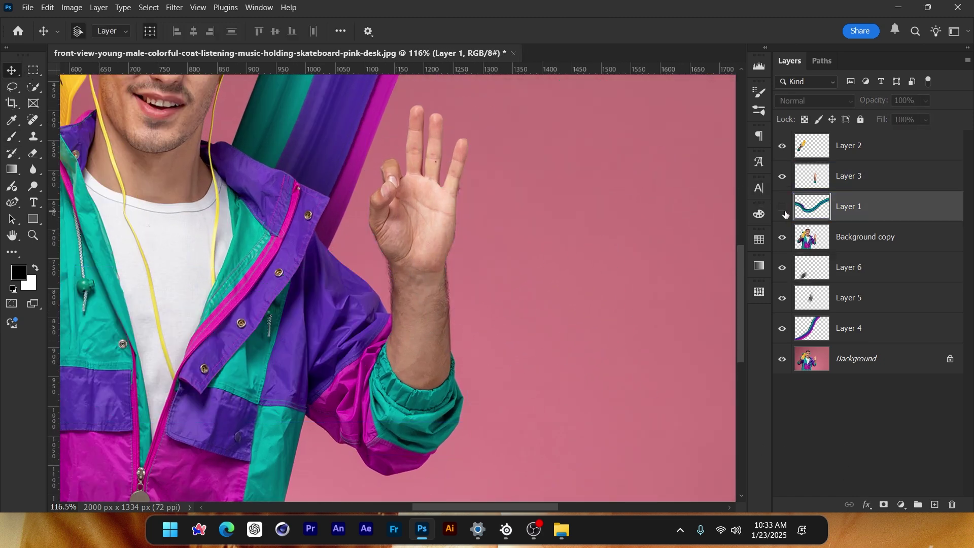
left_click(784, 206)
left_click(822, 212, "ctrl")
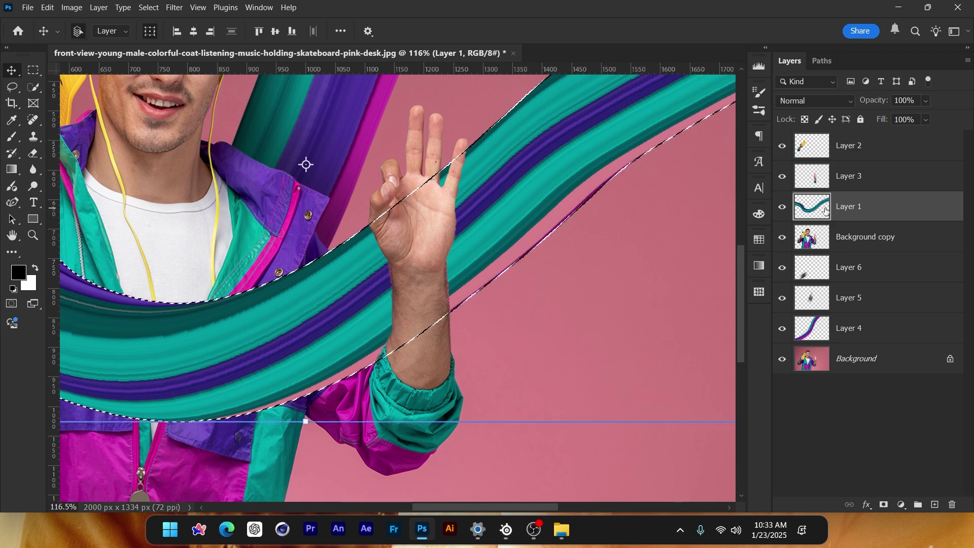
left_click(935, 505)
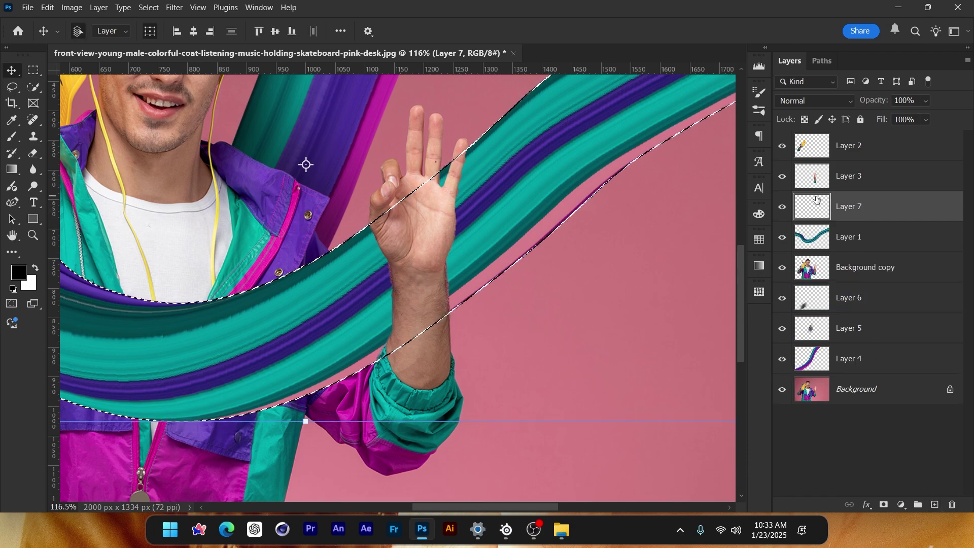
Paint a soft black shadow with a size 400 Brush on Layer 7 where the stroke passes behind the raised hand, and deselect.
key("b")
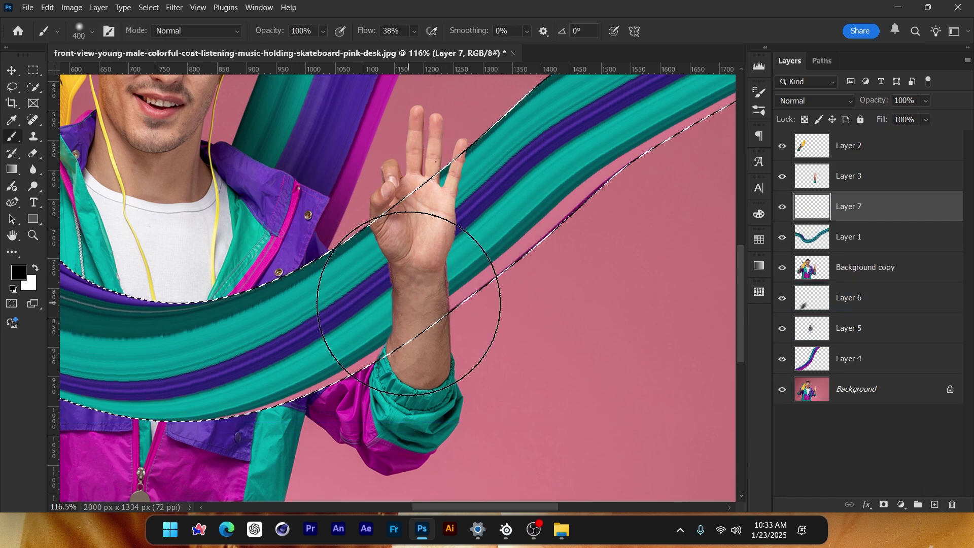
scroll(414, 263, "down", 3)
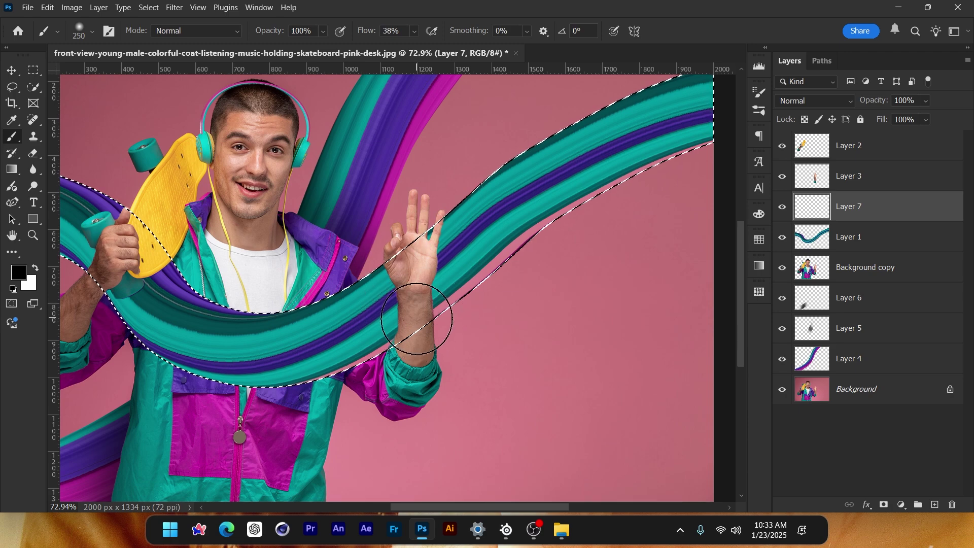
mouse_move(420, 224)
left_mouse_down()
mouse_move(407, 203)
mouse_move(405, 225)
left_mouse_up()
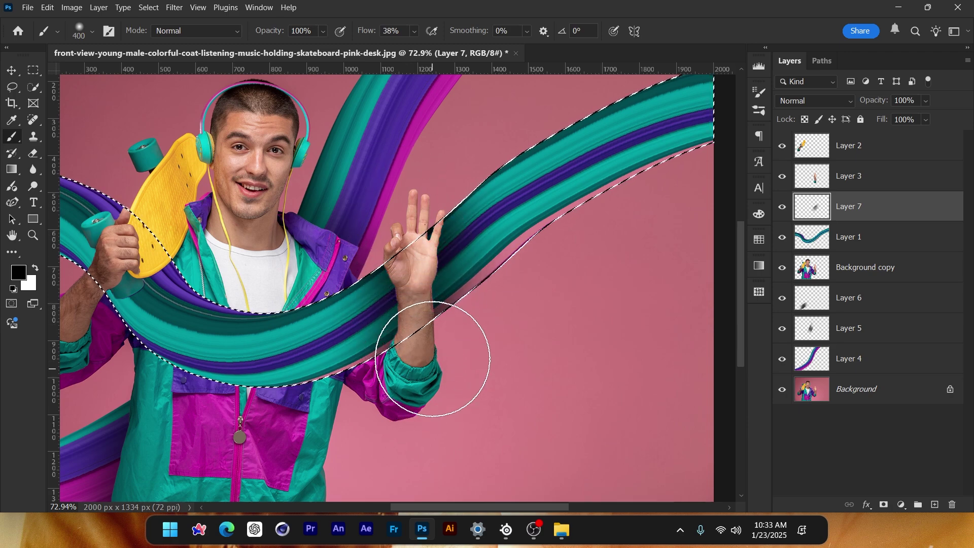
key("ctrl+d")
scroll(467, 315, "down", 3)
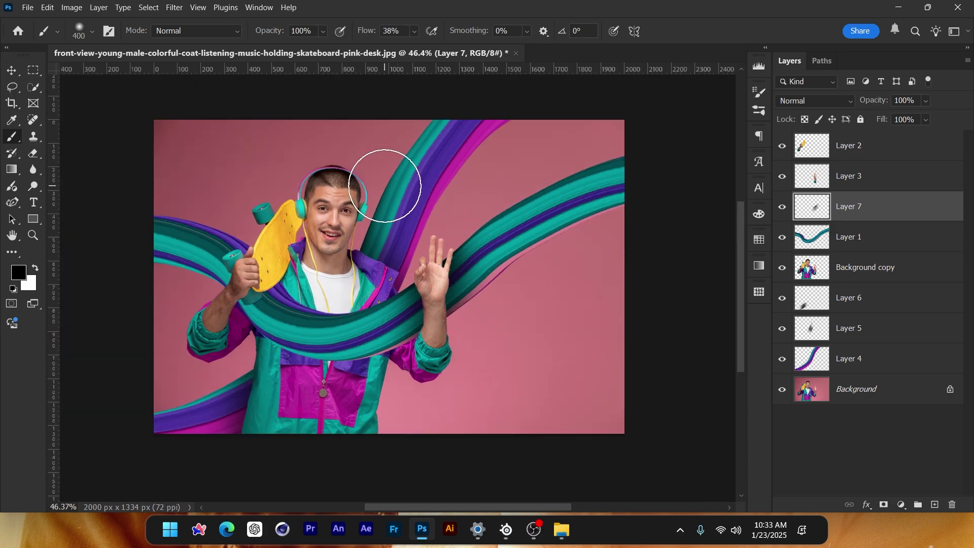
Reduce the opacity of the shadow on Layer 7 to 64% and toggle its visibility to compare the effect.
left_click_drag(920, 114, 911, 114)
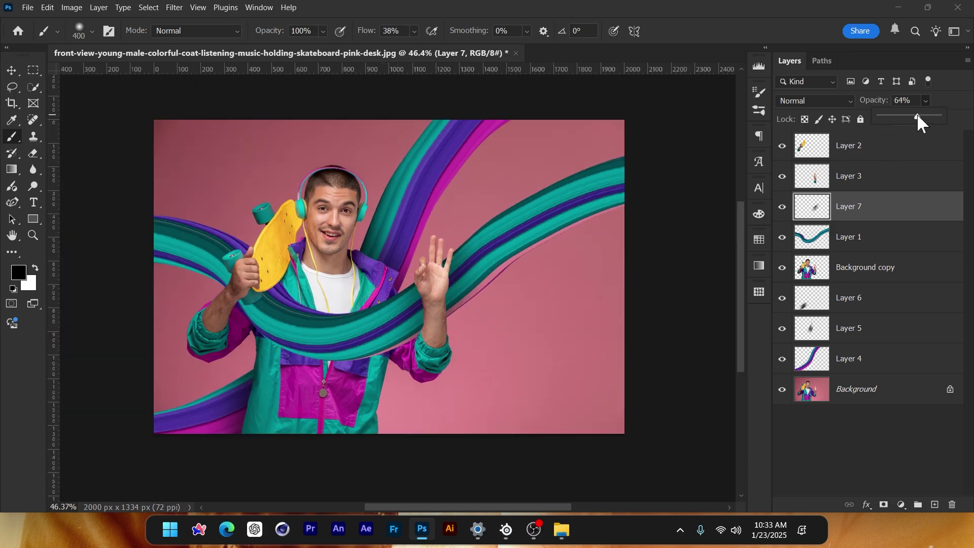
left_click(783, 206)
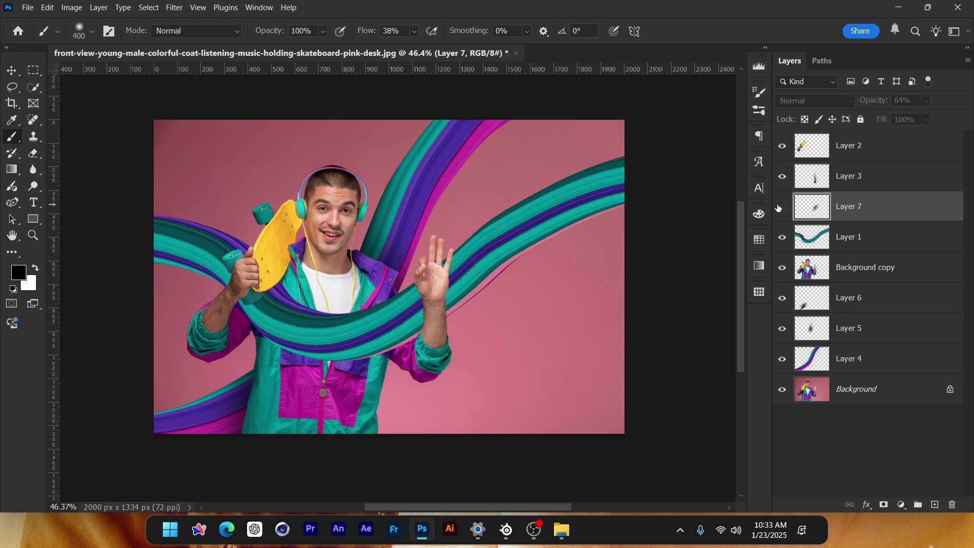
left_click(783, 206)
left_click(783, 206)
left_click(783, 206)
Load the Layer 1 stroke's outline as a selection again and add a new empty layer above Layer 7.
scroll(223, 312, "up", 2)
scroll(223, 311, "up", 1)
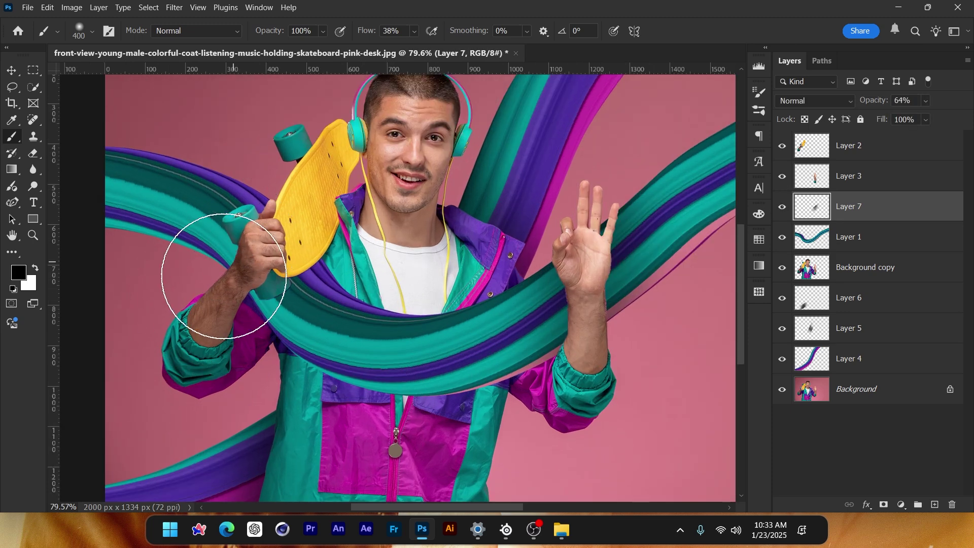
left_click(818, 242, "ctrl")
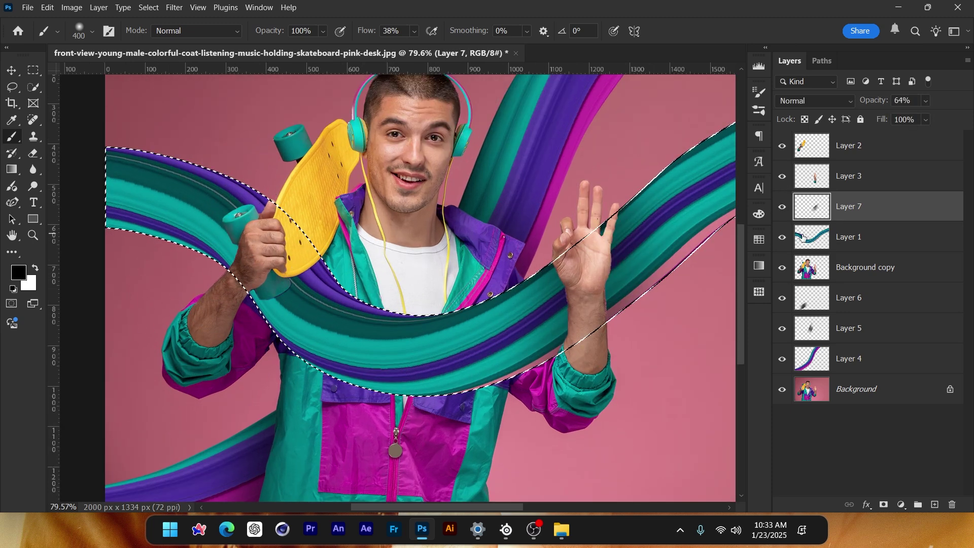
key("ctrl+shift+alt+n")
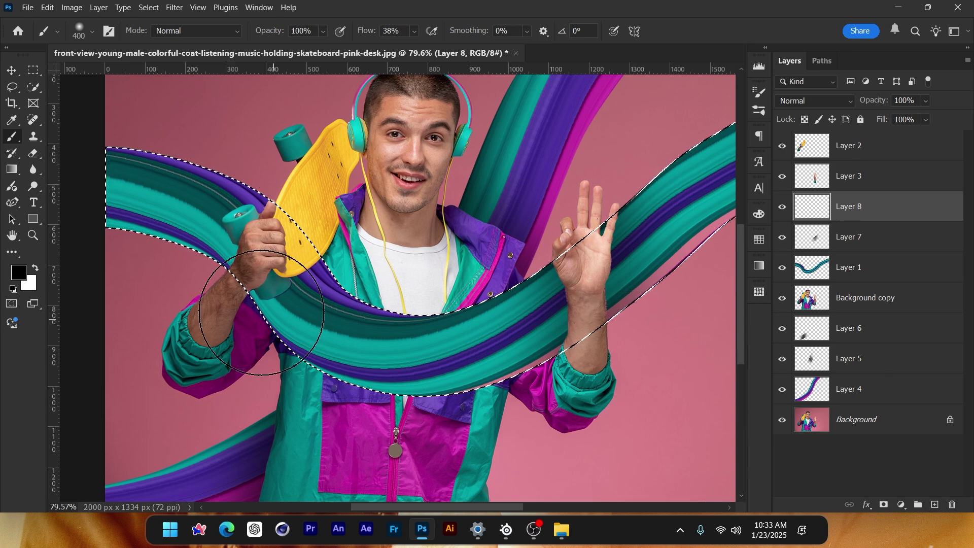
Paint a soft black shadow on Layer 8 around the hand holding the skateboard, deselect, and reduce the layer's opacity to 59%.
left_click(241, 269)
left_click(255, 233)
mouse_move(255, 233)
left_mouse_down()
mouse_move(294, 219)
mouse_move(282, 219)
mouse_move(238, 288)
mouse_move(257, 217)
mouse_move(157, 205)
mouse_move(221, 191)
mouse_move(282, 304)
mouse_move(283, 293)
left_mouse_up()
scroll(279, 293, "down", 5)
key("ctrl+d")
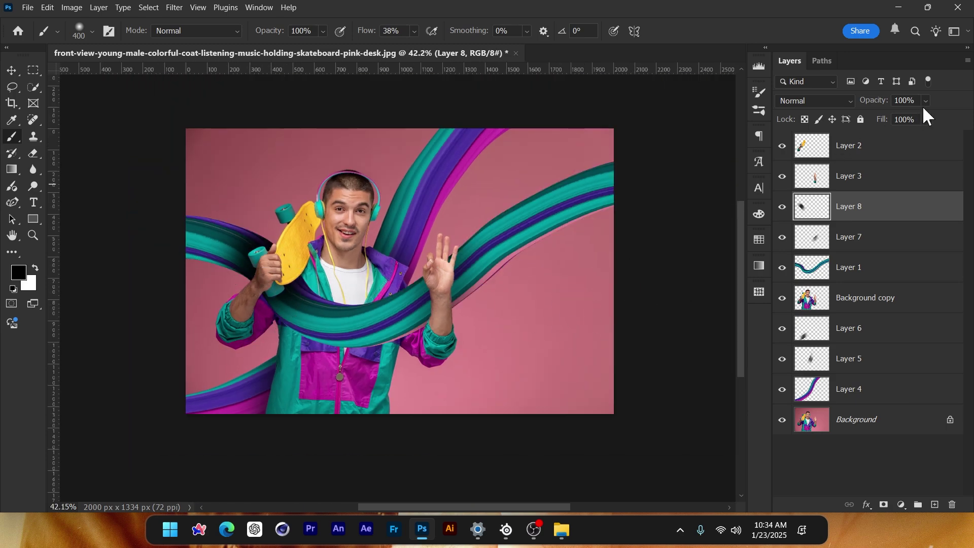
left_click_drag(918, 112, 905, 114)
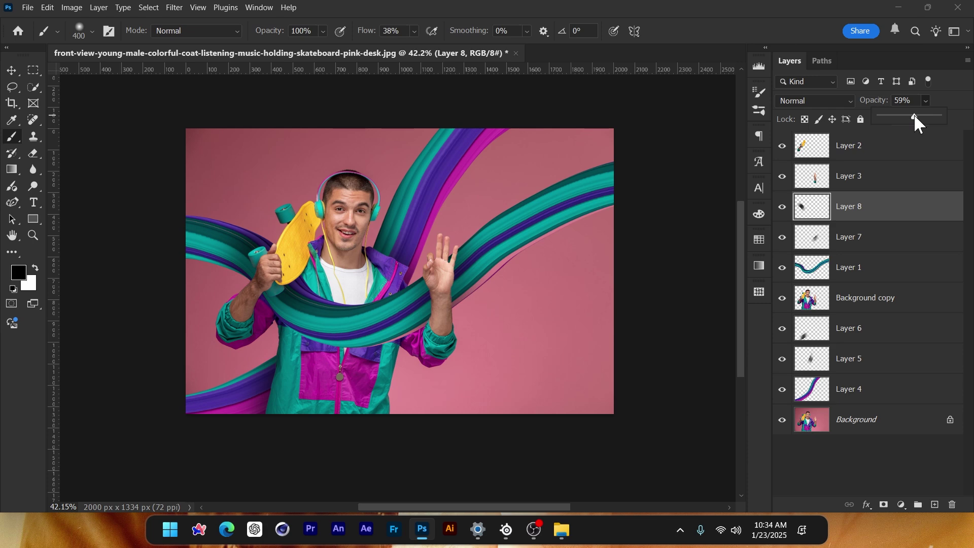
Load the Background copy's outline as a selection and create a new empty layer placed between Background copy and Layer 1.
scroll(348, 358, "up", 5)
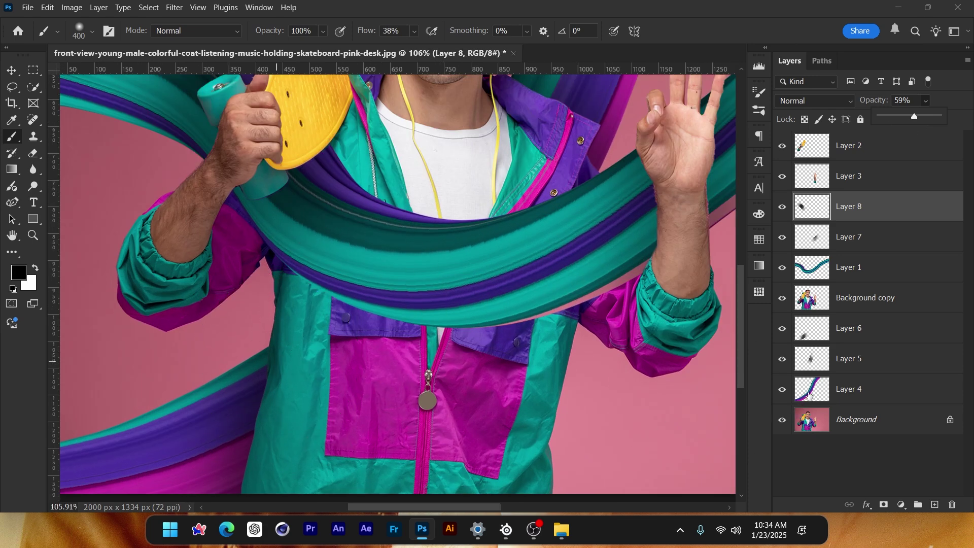
left_click(813, 301, "ctrl")
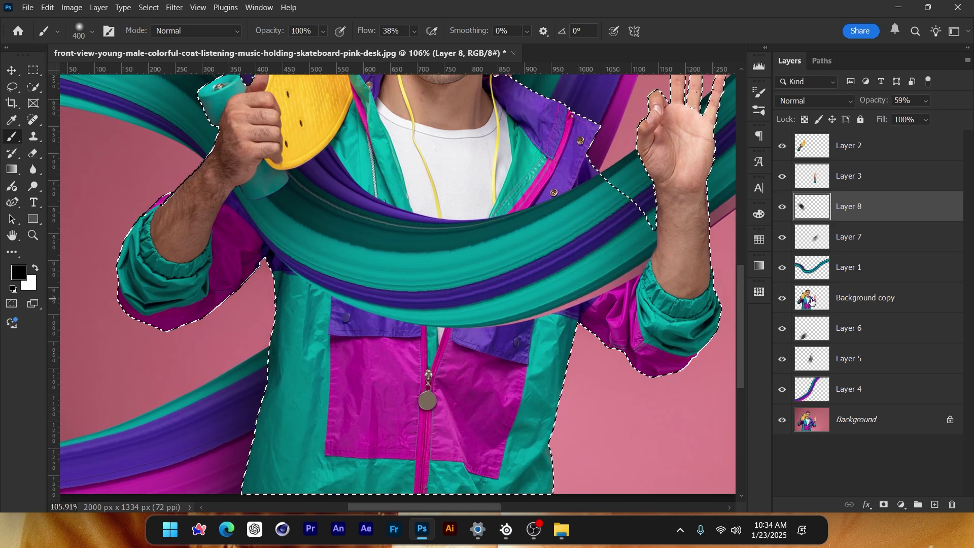
left_click(936, 505)
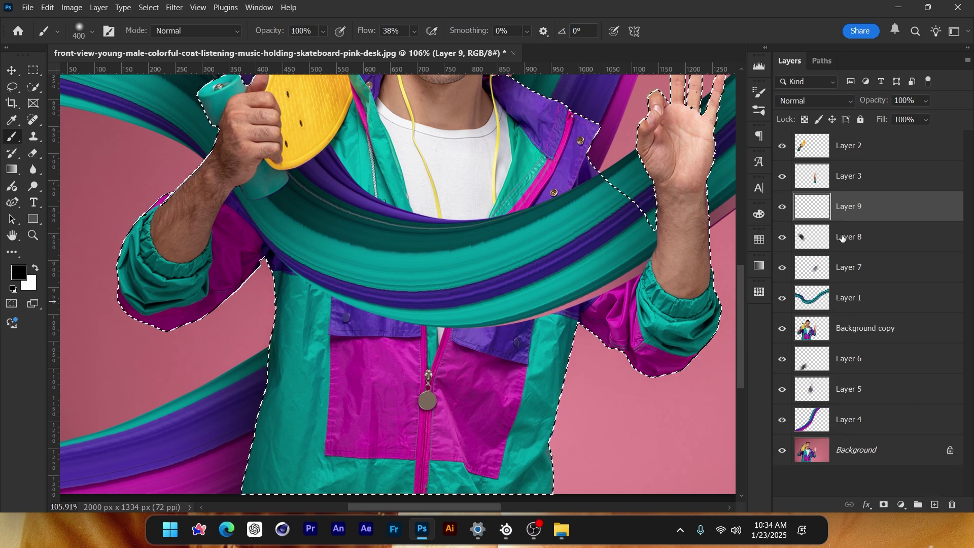
left_click_drag(860, 236, 822, 301)
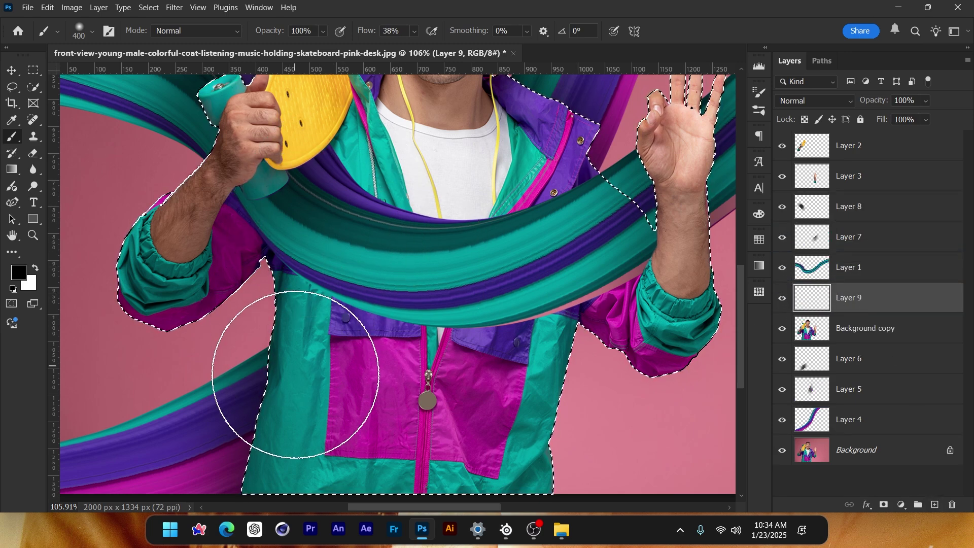
Set the Brush to size 200 with a flow of 100%.
scroll(294, 373, "down", 2)
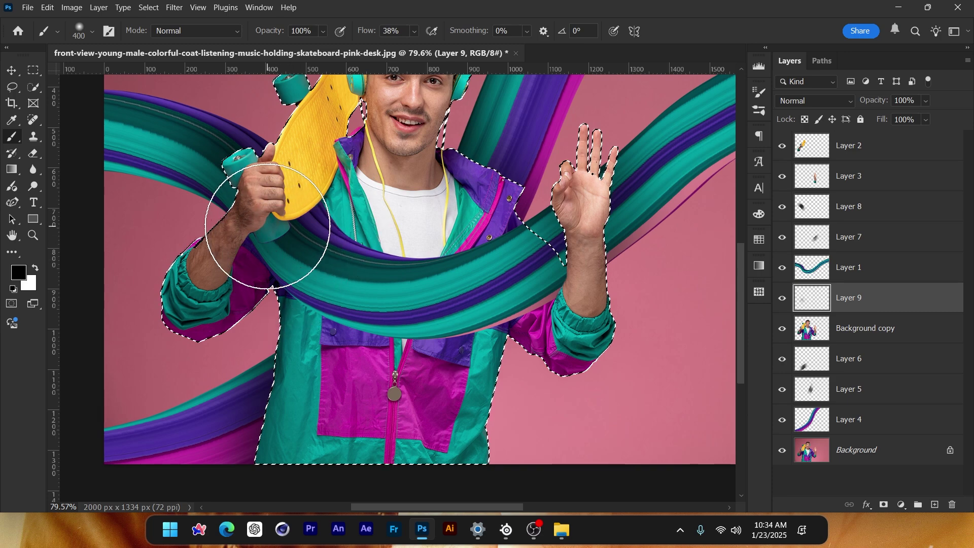
key("bracketleft")
key("bracketleft")
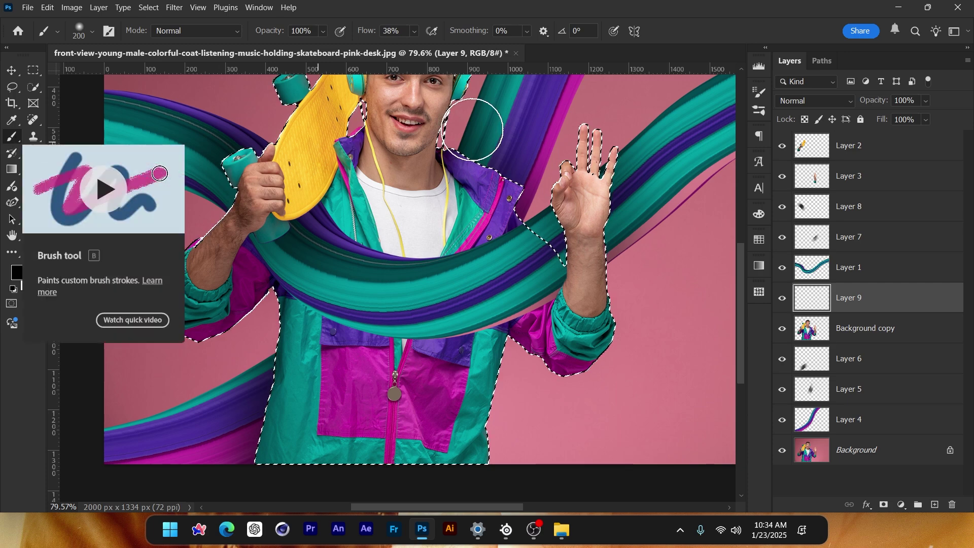
left_click(414, 31)
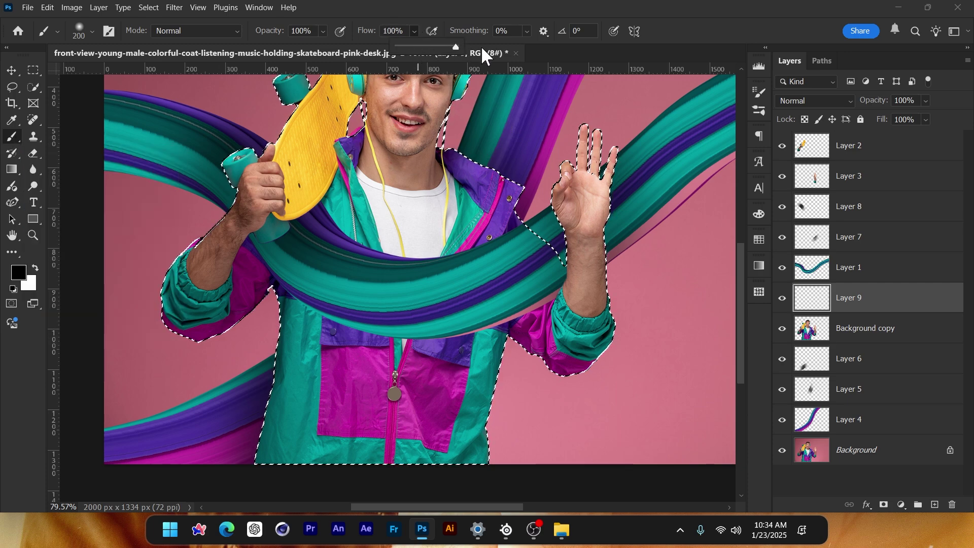
Try shadow strokes over the jacket on Layer 9 with different brush flows, including 36%, undoing each attempt.
left_click_drag(421, 175, 507, 249)
key("ctrl+z")
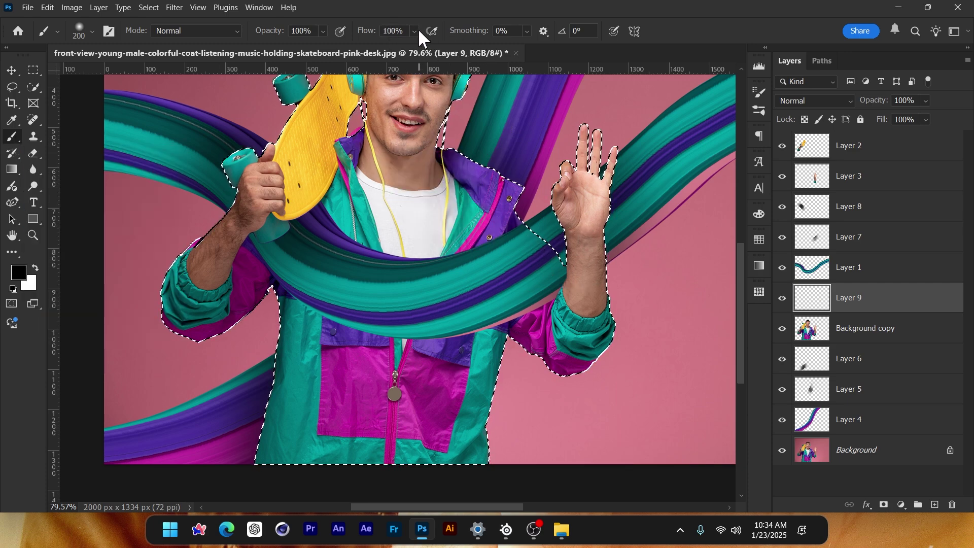
left_click(415, 31)
left_click_drag(425, 45, 391, 46)
left_click_drag(398, 163, 533, 227)
key("ctrl+z")
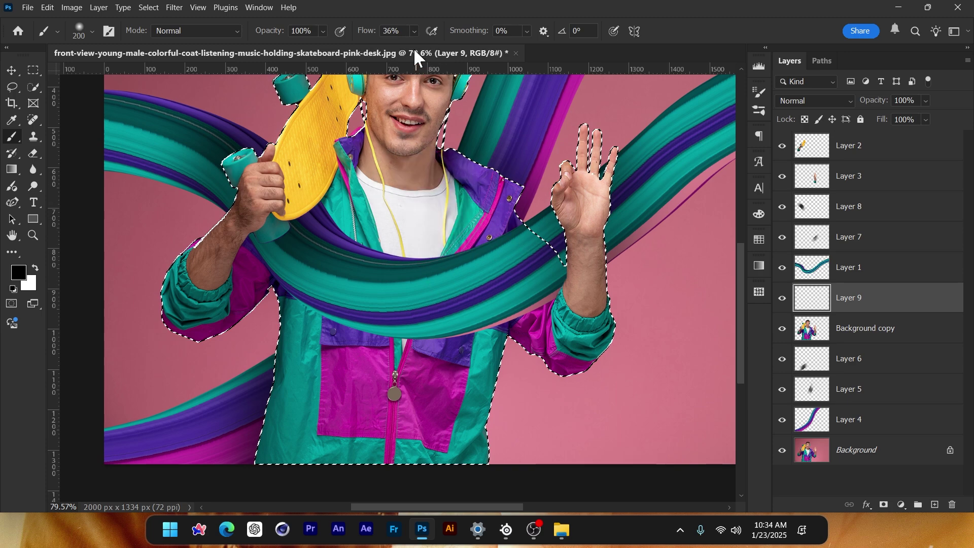
left_click_drag(414, 31, 547, 48)
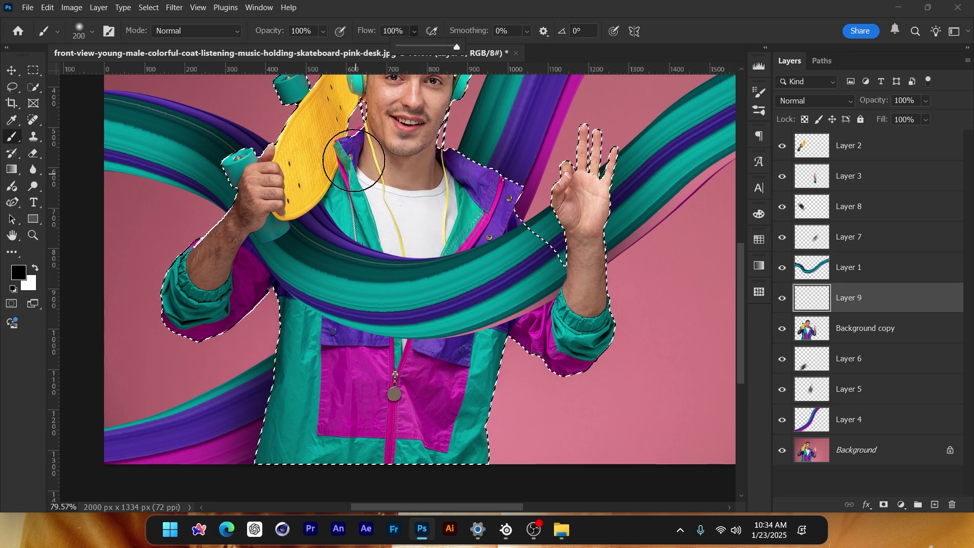
left_click(364, 11)
mouse_move(305, 201)
left_mouse_down()
mouse_move(320, 258)
mouse_move(299, 158)
mouse_move(278, 170)
left_mouse_up()
key("ctrl+z")
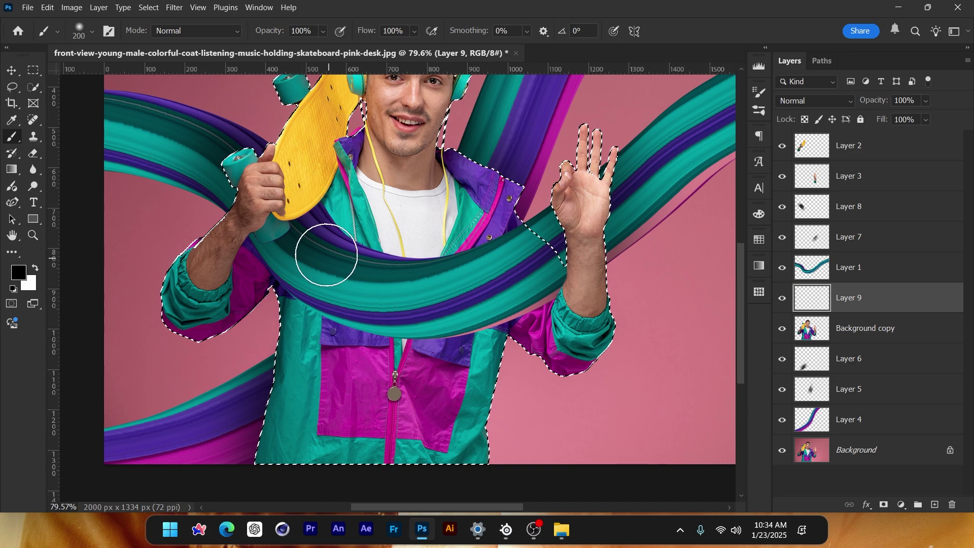
Paint a black shadow on Layer 9 along the Layer 1 stroke where it crosses the front of the jacket, and deselect.
mouse_move(326, 256)
left_mouse_down()
mouse_move(273, 199)
mouse_move(335, 268)
mouse_move(276, 239)
mouse_move(249, 199)
left_mouse_up()
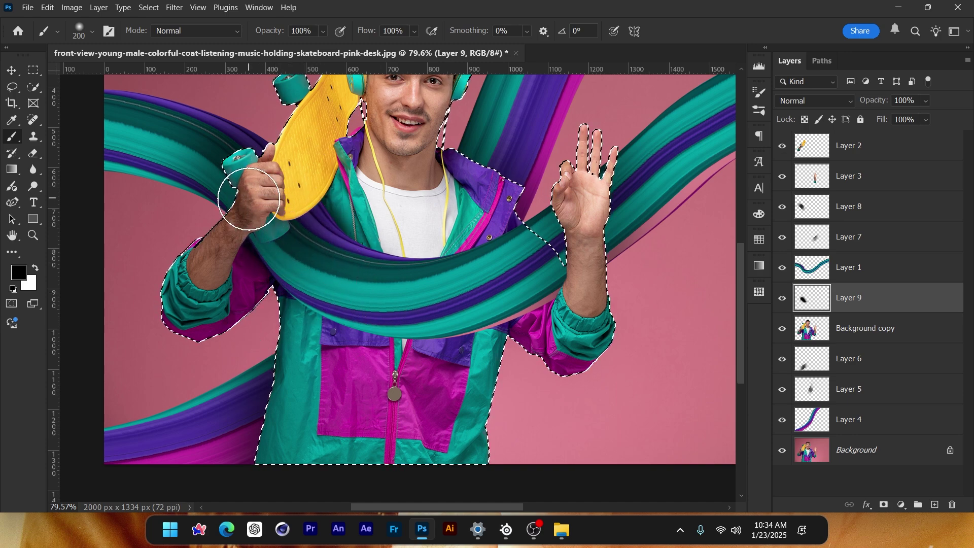
mouse_move(302, 262)
left_mouse_down()
mouse_move(399, 296)
mouse_move(330, 285)
mouse_move(373, 299)
mouse_move(369, 286)
mouse_move(455, 291)
mouse_move(402, 295)
mouse_move(451, 300)
left_mouse_up()
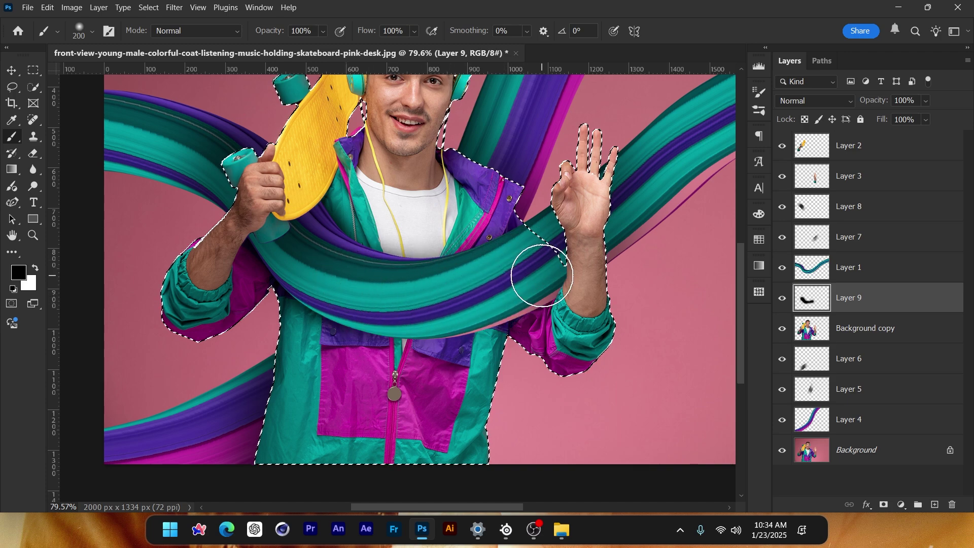
scroll(529, 268, "down", 3)
key("ctrl+d")
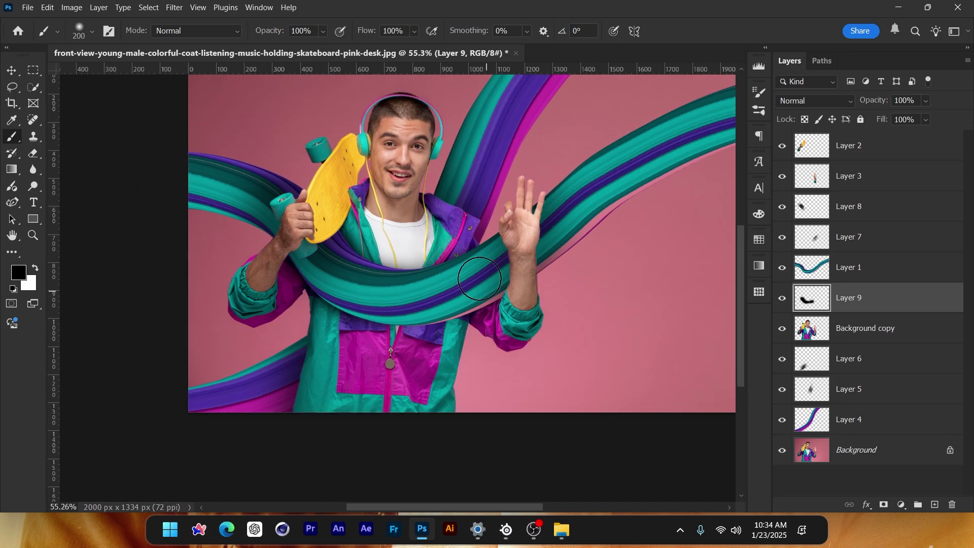
Lower Layer 9's opacity to 62% and compare the image with the shadow layer hidden and shown.
scroll(391, 279, "down", 3)
left_click(783, 300)
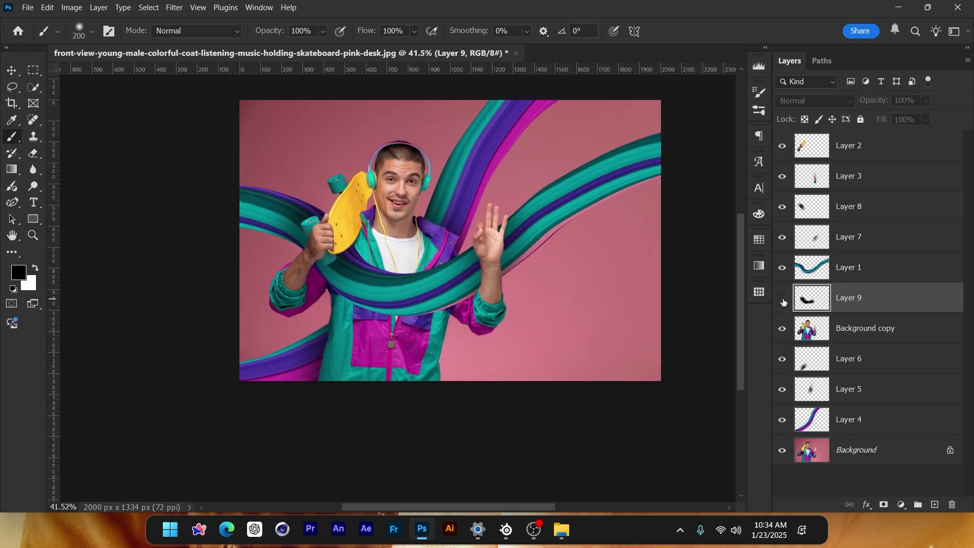
left_click(783, 300)
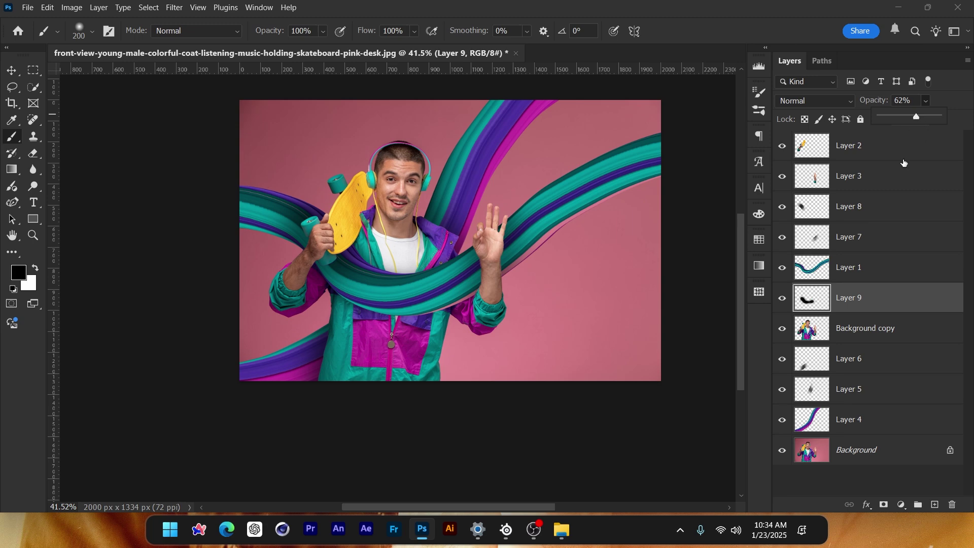
left_click(781, 300)
left_click(781, 301)
left_click(782, 300)
left_click(782, 300)
scroll(276, 348, "down", 3)
scroll(336, 304, "up", 4)
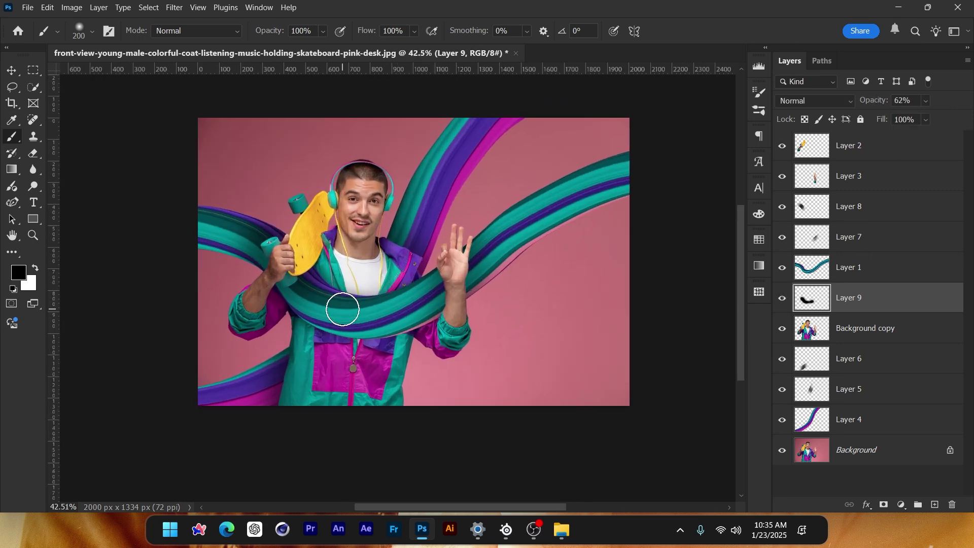
scroll(400, 234, "up", 2)
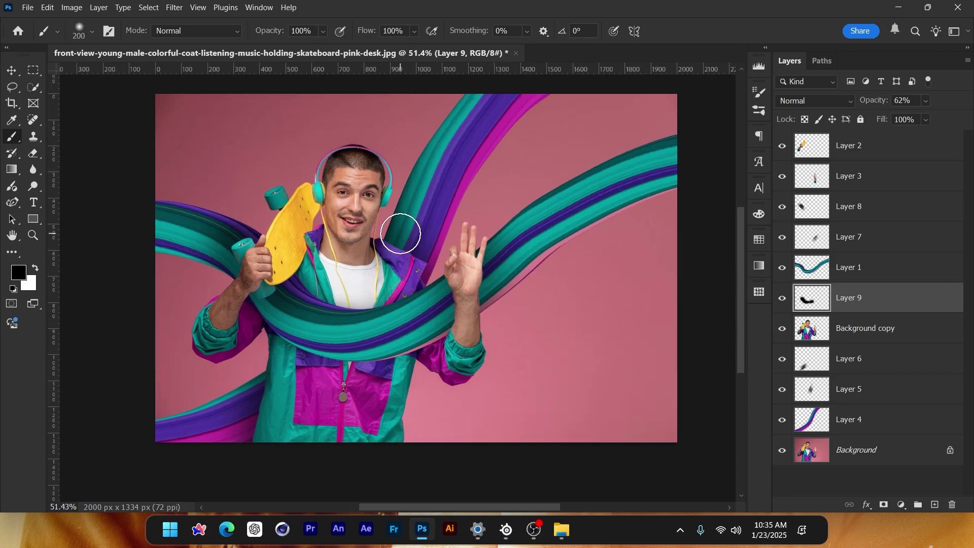
Duplicate the Background copy layer and bring the duplicate to the top of the layer stack.
left_click(11, 72)
left_click(110, 172)
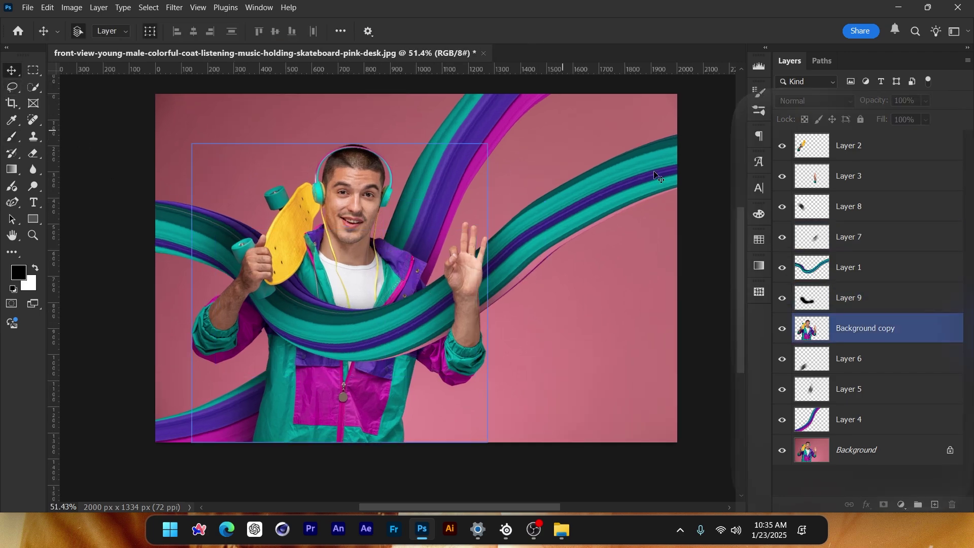
left_click(862, 358)
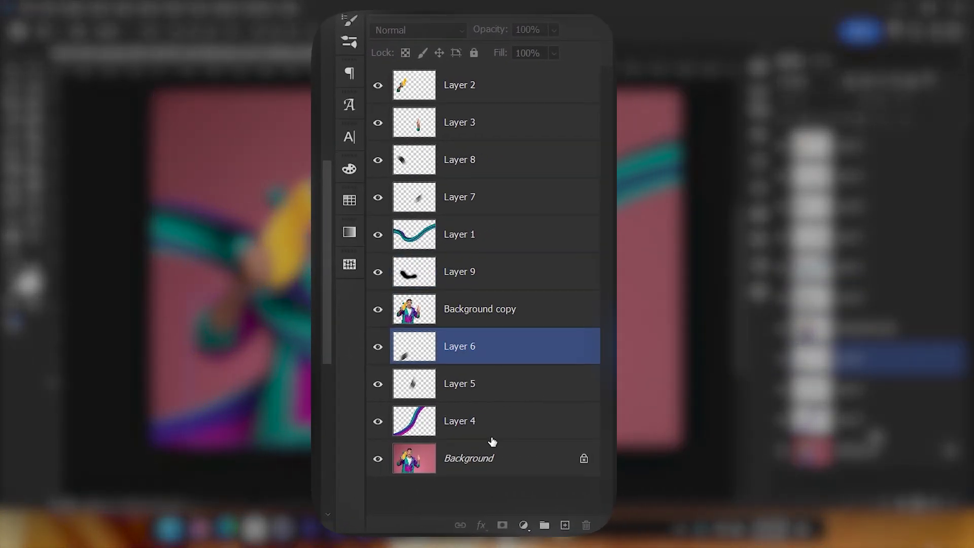
left_click(493, 421)
left_click(497, 198)
left_click(507, 119)
left_click(507, 315)
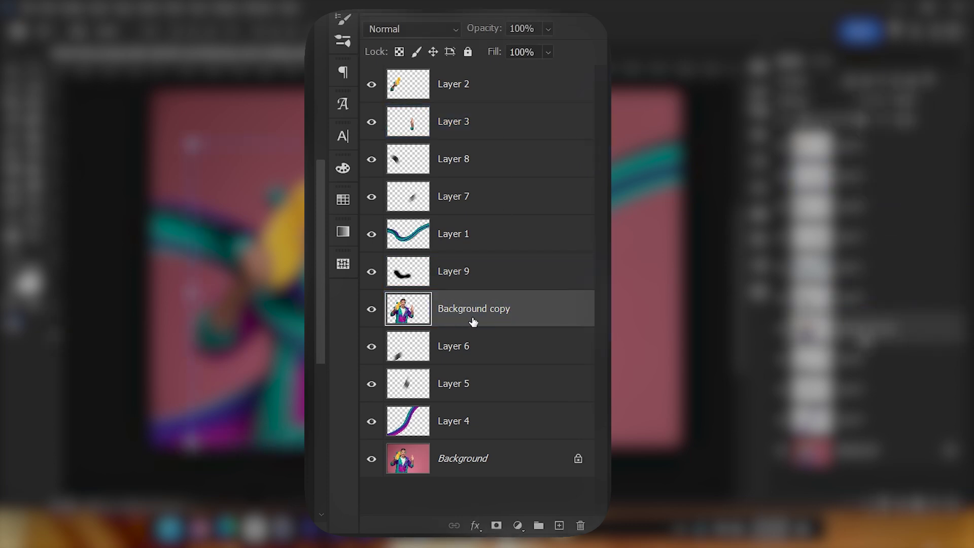
key("ctrl+j")
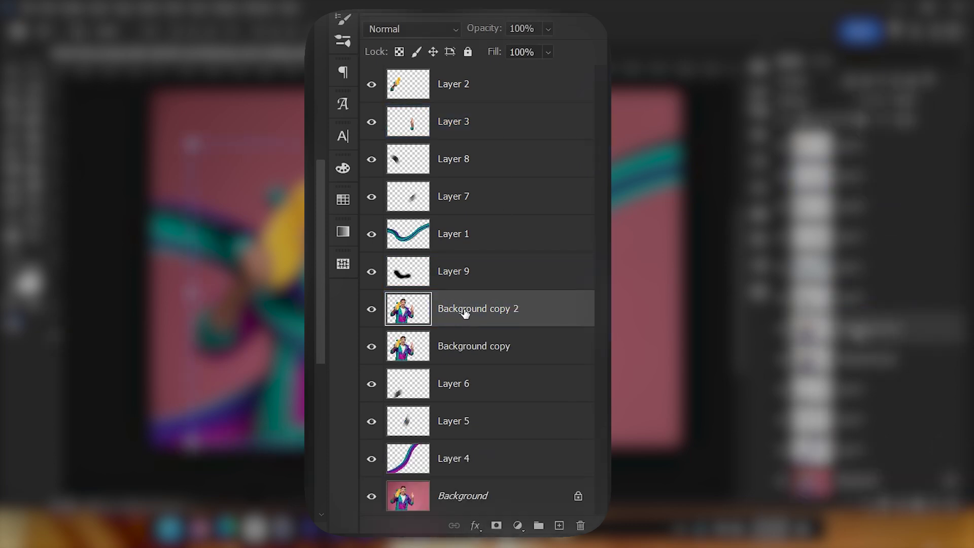
key("ctrl+shift+bracketright")
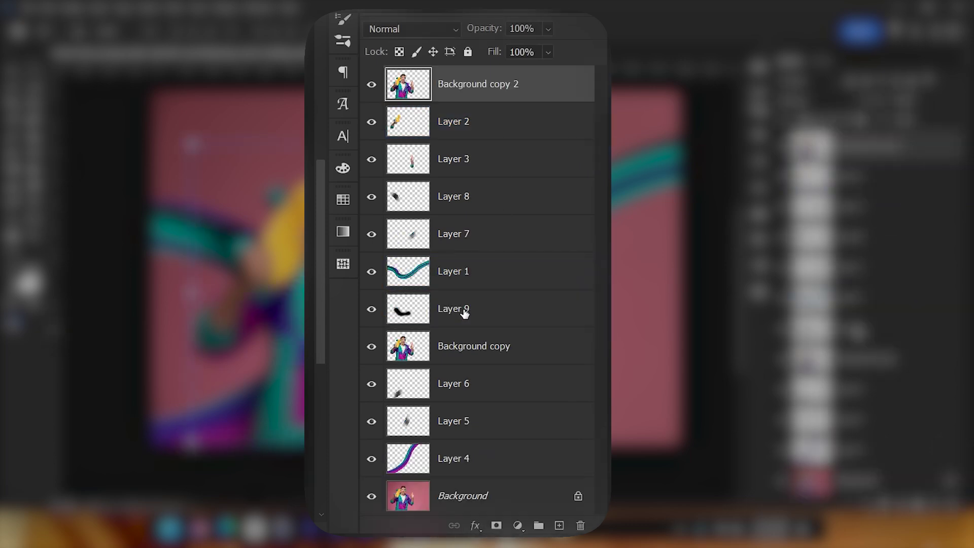
Group all layers from Layer 2 down to Layer 4, leaving Background copy 2 and Background outside the group.
left_click(471, 123)
left_click(493, 458, "shift")
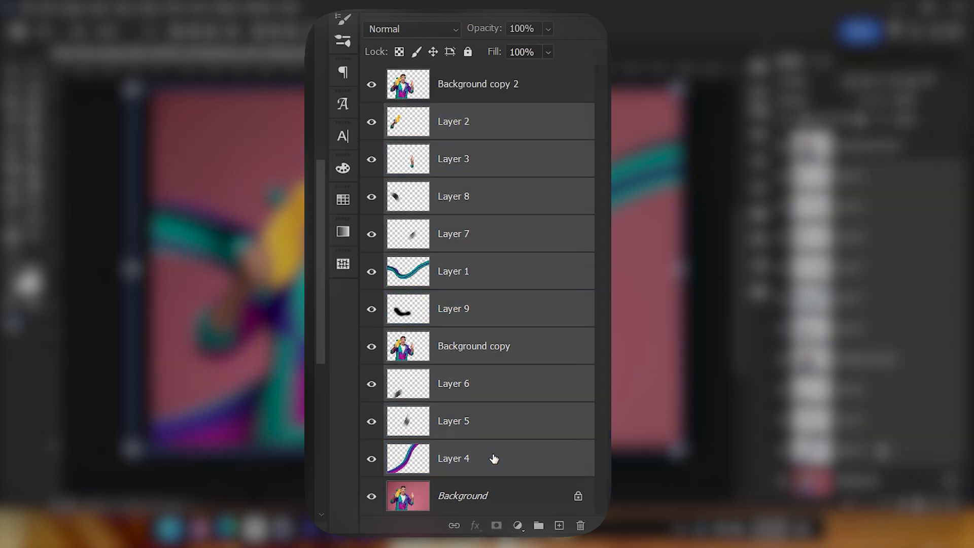
left_click(471, 85, "ctrl")
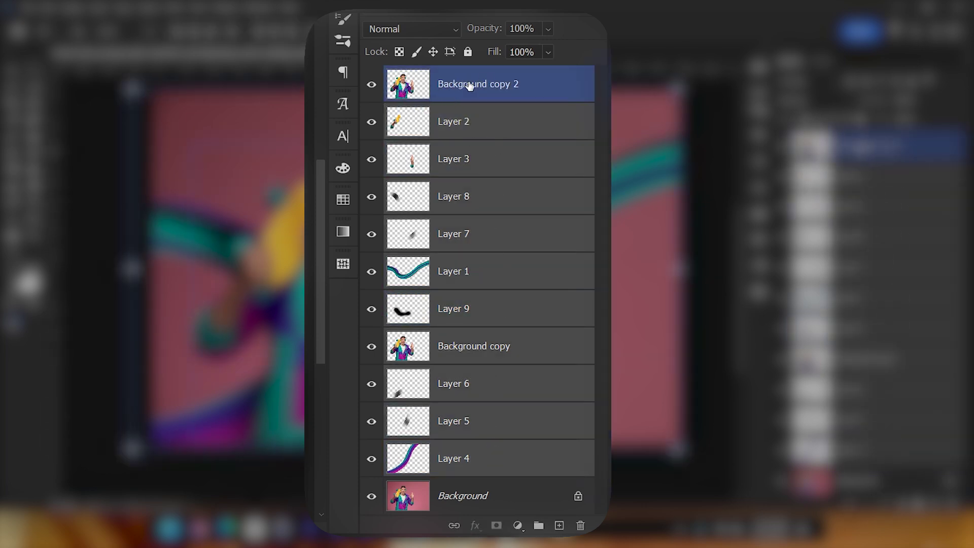
left_click(431, 96, "ctrl")
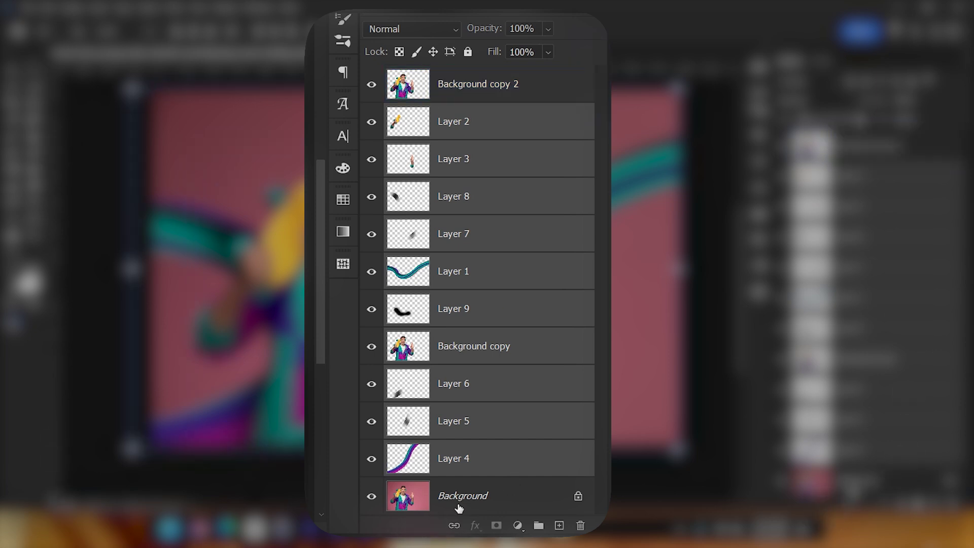
key("ctrl+g")
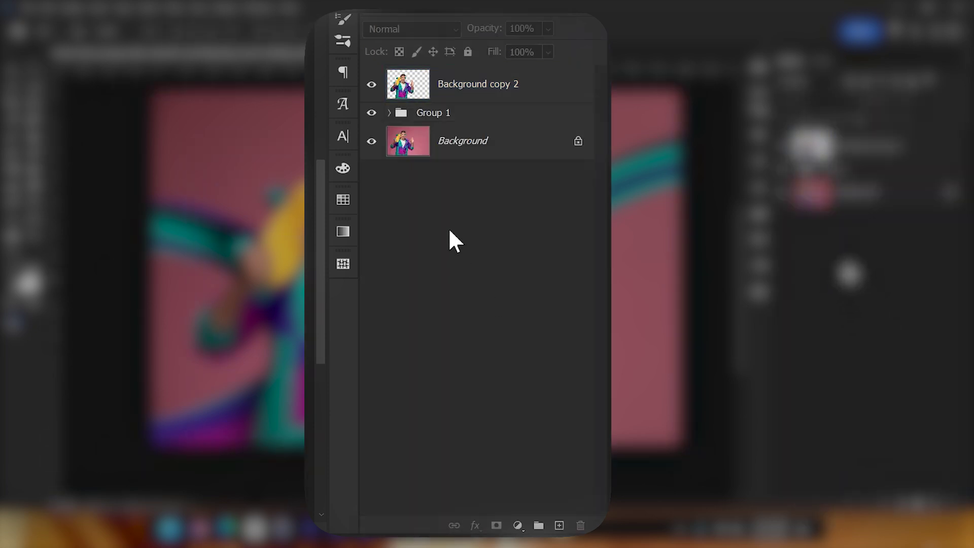
Hide Group 1 and add a new empty layer above Background copy 2.
left_click(471, 84)
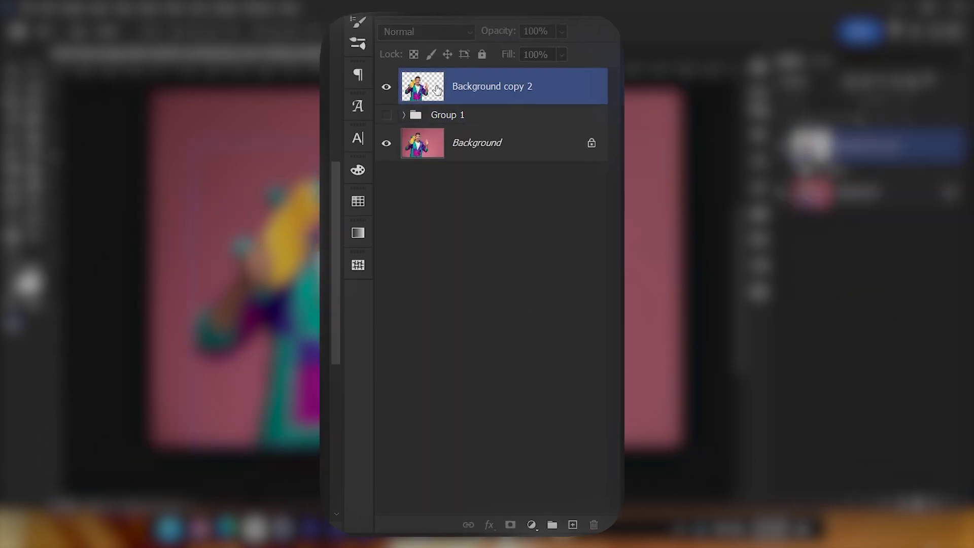
scroll(339, 268, "down", 1)
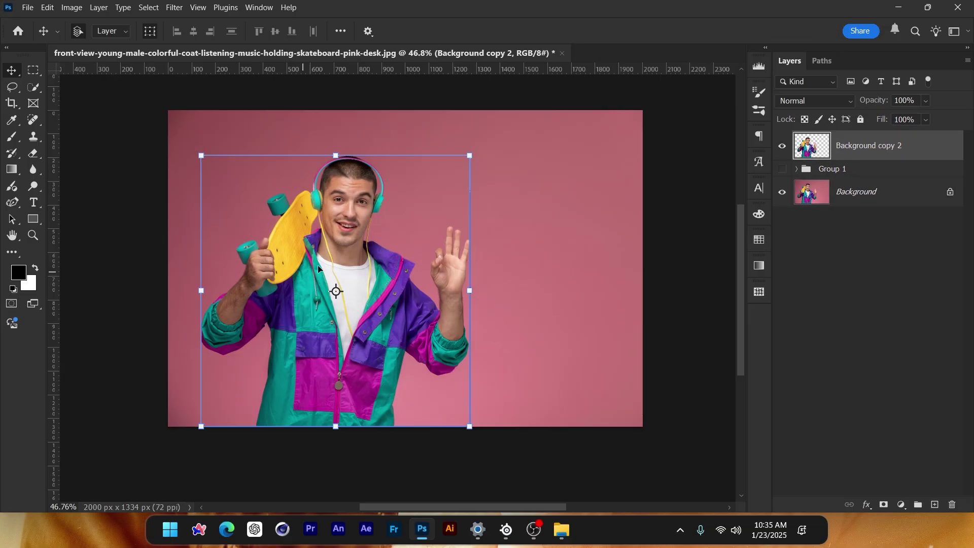
scroll(336, 254, "up", 2)
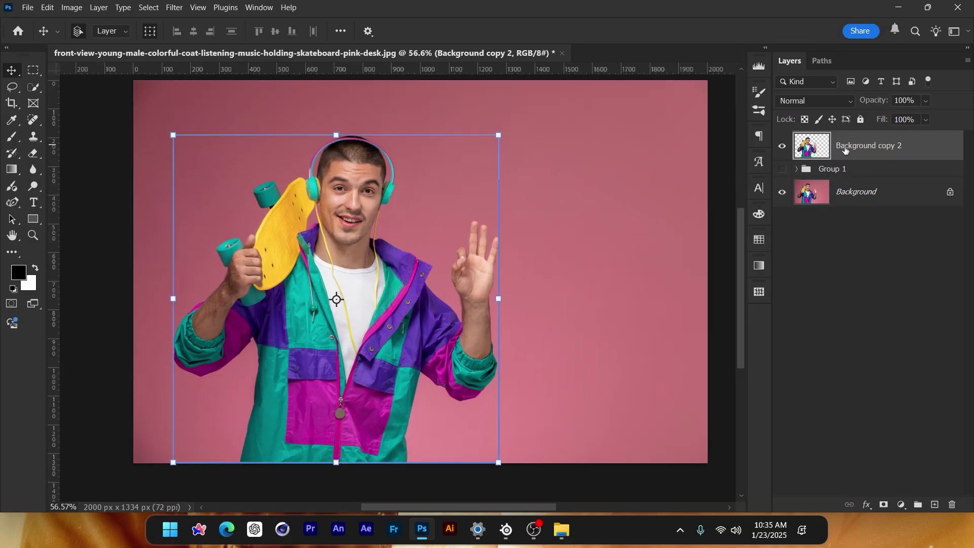
left_click(935, 504)
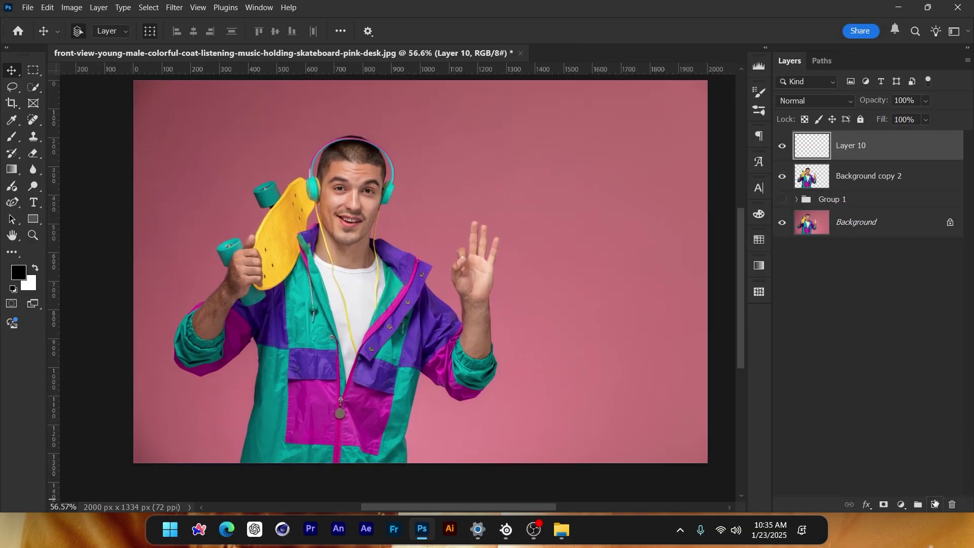
Switch to the Mixer Brush and apply the Very Wet, Heavy Mix blending preset.
left_click(12, 136)
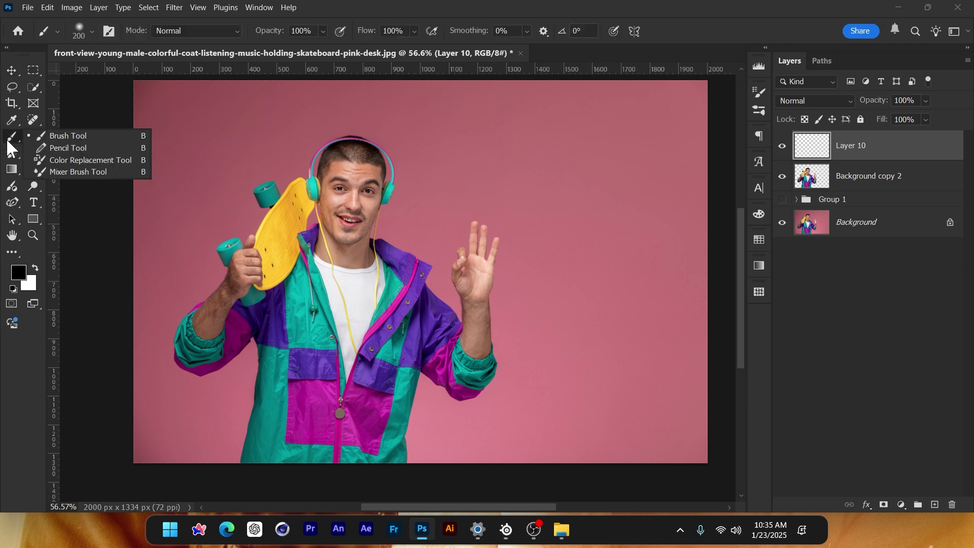
left_click(71, 168)
left_click(228, 31)
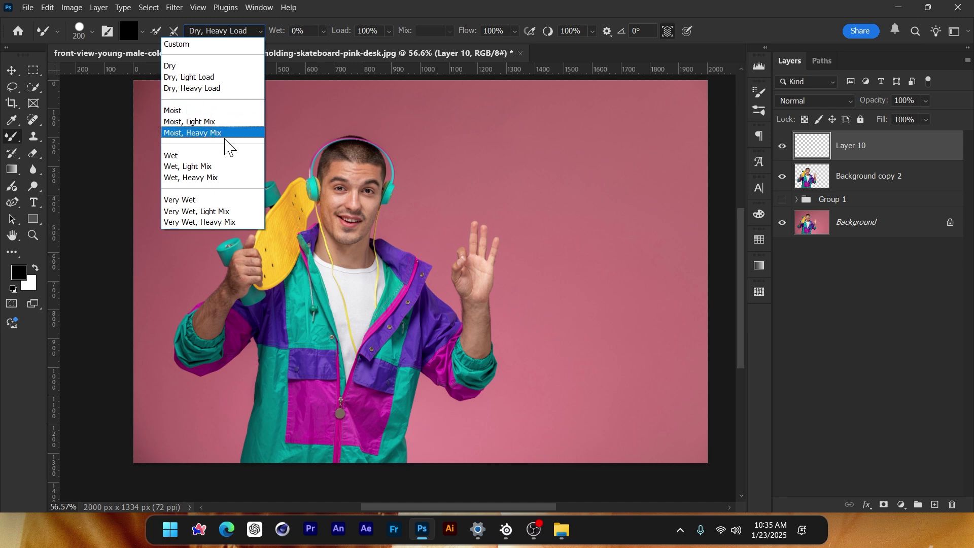
left_click(221, 223)
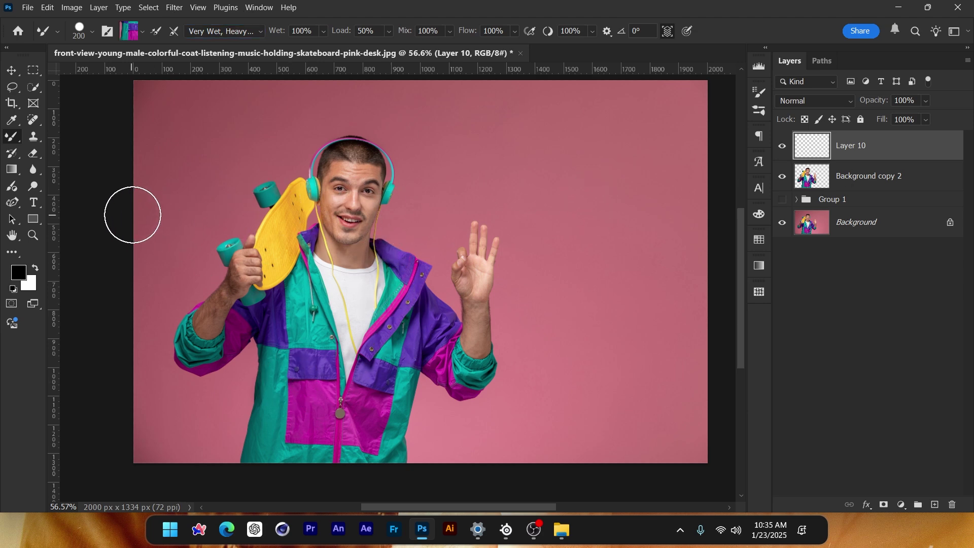
Try a stroke across the man on Layer 10, undo it, and move Layer 10 below Background copy 2.
mouse_move(133, 213)
left_mouse_down()
mouse_move(213, 198)
mouse_move(268, 231)
mouse_move(300, 298)
mouse_move(338, 326)
mouse_move(580, 289)
mouse_move(639, 236)
mouse_move(648, 211)
left_mouse_up()
key("ctrl+z")
left_click_drag(857, 146, 859, 188)
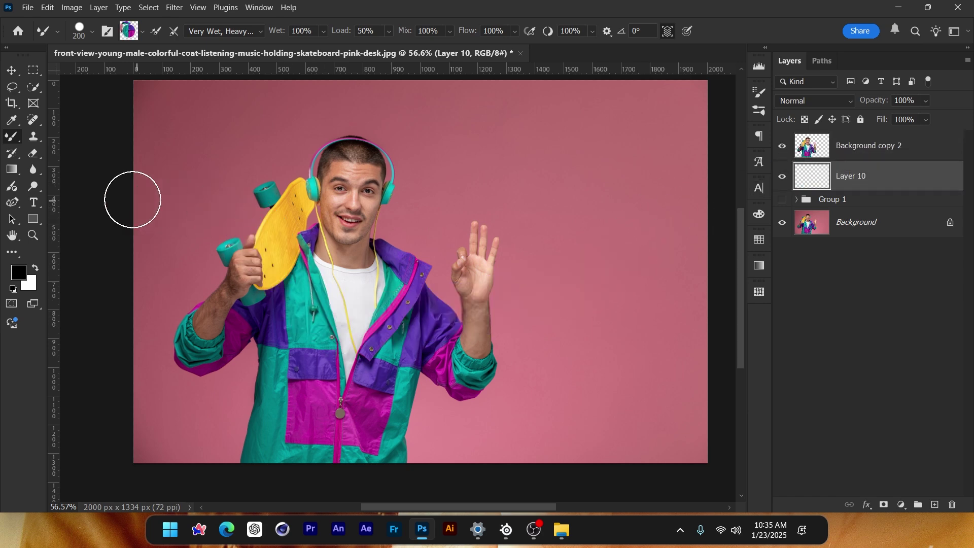
Paint wet-mix test strokes on Layer 10 behind the man, from the canvas's left edge to past the raised hand.
mouse_move(131, 200)
left_mouse_down()
mouse_move(247, 277)
mouse_move(309, 338)
left_mouse_up()
left_click_drag(482, 266, 621, 174)
scroll(326, 217, "down", 1)
scroll(326, 217, "down", 2)
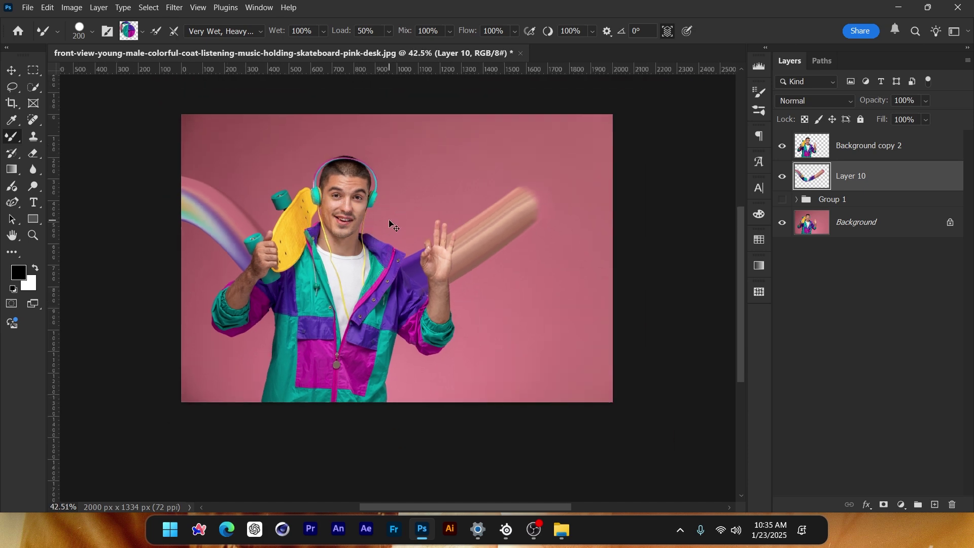
scroll(440, 284, "up", 2)
scroll(446, 293, "up", 5)
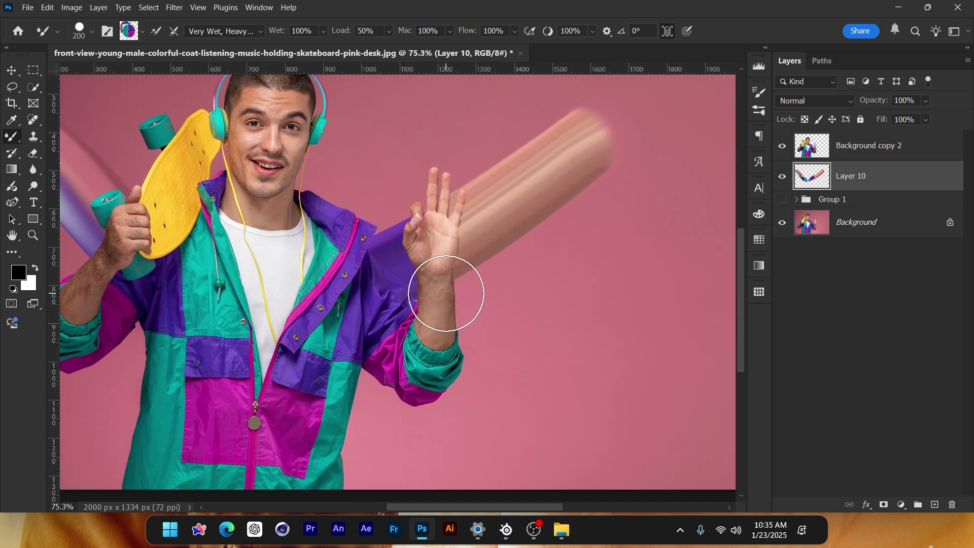
key("ctrl+alt+g")
mouse_move(354, 216)
left_mouse_down()
mouse_move(329, 239)
mouse_move(383, 313)
mouse_move(402, 318)
mouse_move(412, 307)
mouse_move(346, 219)
left_mouse_up()
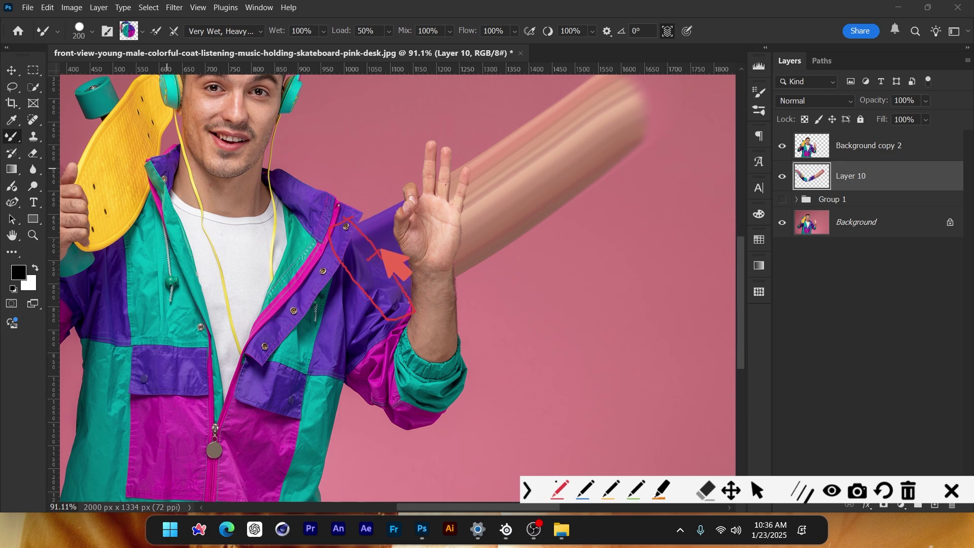
mouse_move(367, 260)
left_mouse_down()
mouse_move(390, 238)
mouse_move(389, 251)
left_mouse_up()
mouse_move(454, 135)
left_mouse_down()
mouse_move(424, 147)
mouse_move(444, 289)
mouse_move(472, 173)
mouse_move(452, 136)
left_mouse_up()
left_click_drag(468, 219, 545, 156)
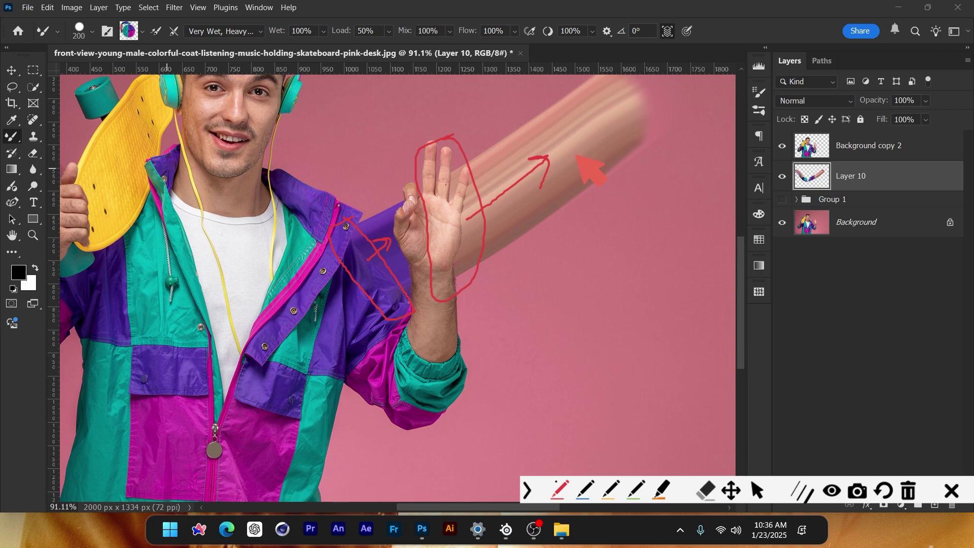
left_click(952, 490)
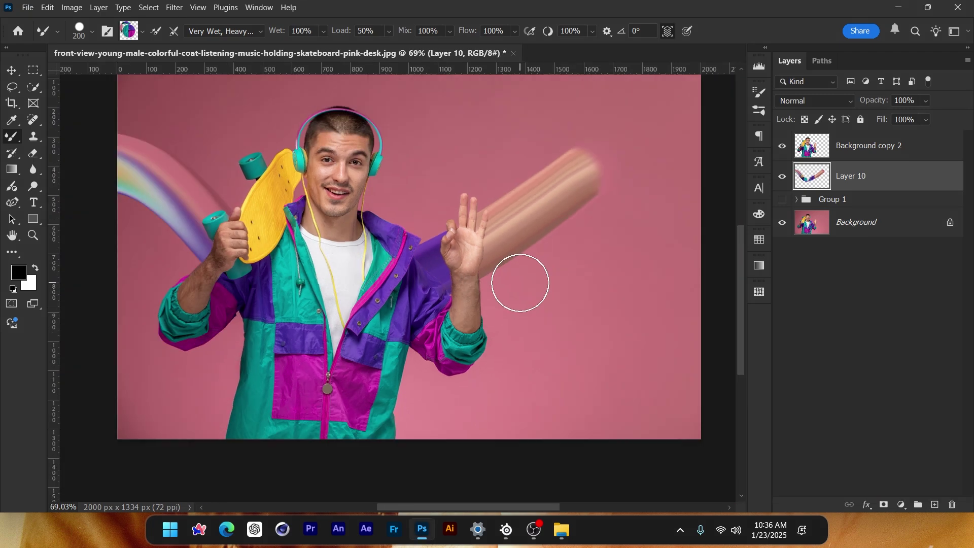
Undo the test strokes on Layer 10.
scroll(520, 282, "down", 1)
scroll(212, 289, "down", 2)
key("ctrl+z")
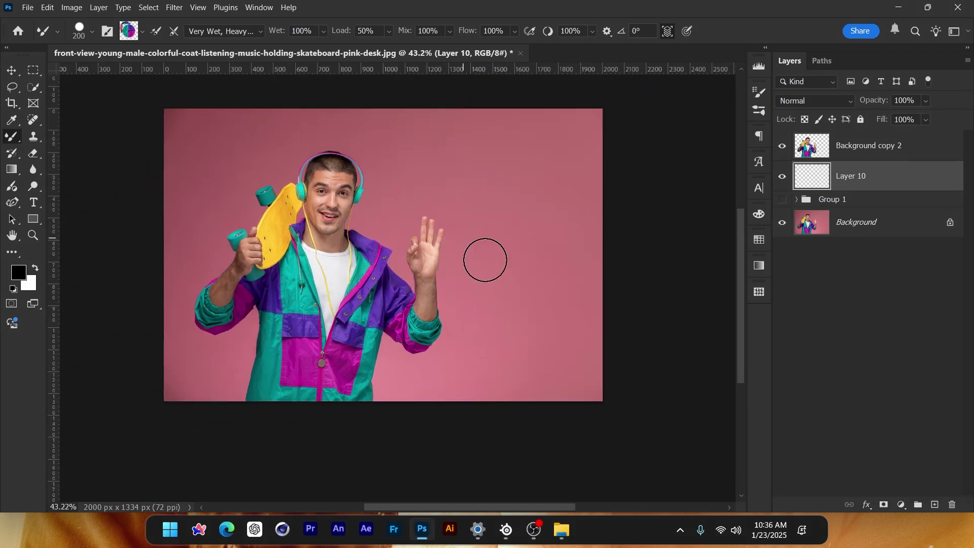
scroll(341, 181, "up", 3)
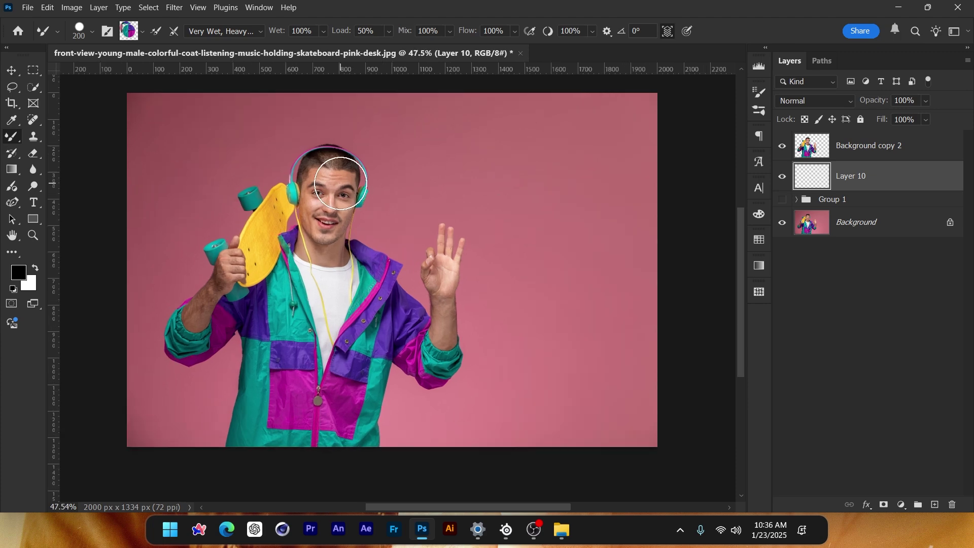
Hide Background copy 2 and Layer 10, review Group 1's finished strokes, and hide the group again.
scroll(341, 183, "down", 2)
left_click(782, 146)
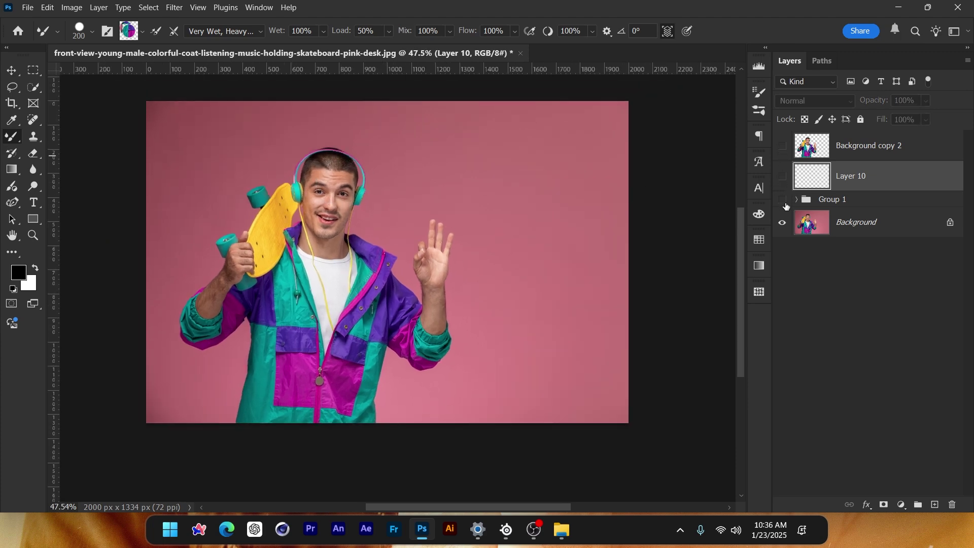
left_click(783, 199)
scroll(317, 322, "up", 1)
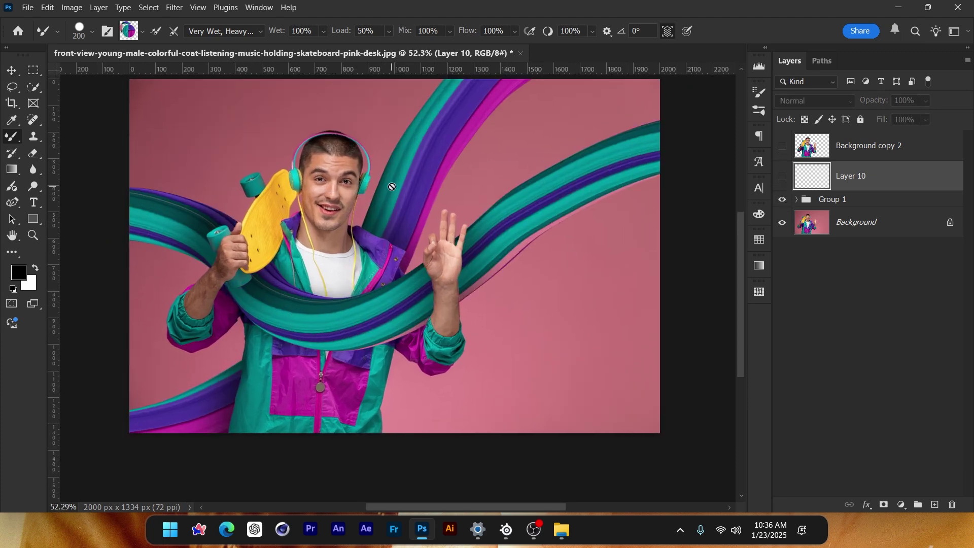
scroll(318, 246, "down", 1)
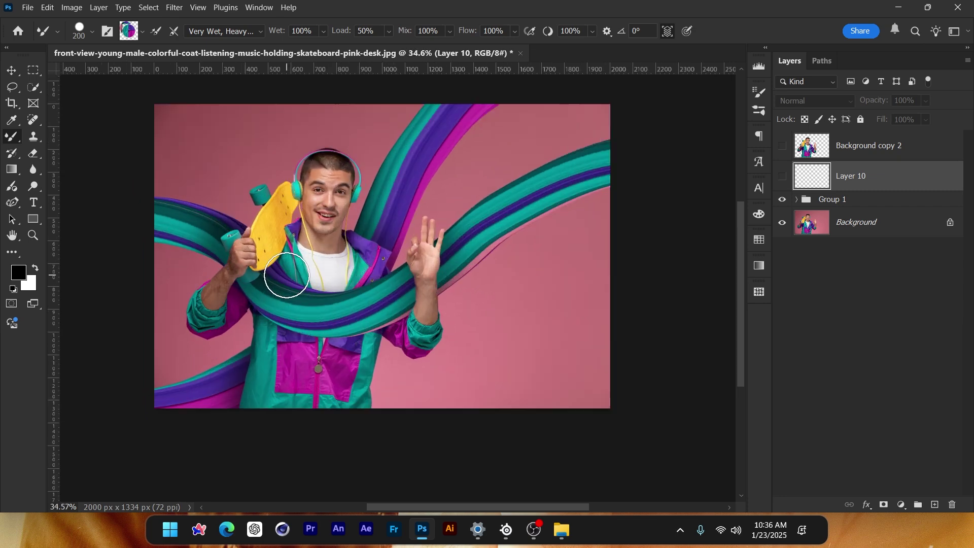
scroll(287, 266, "up", 1)
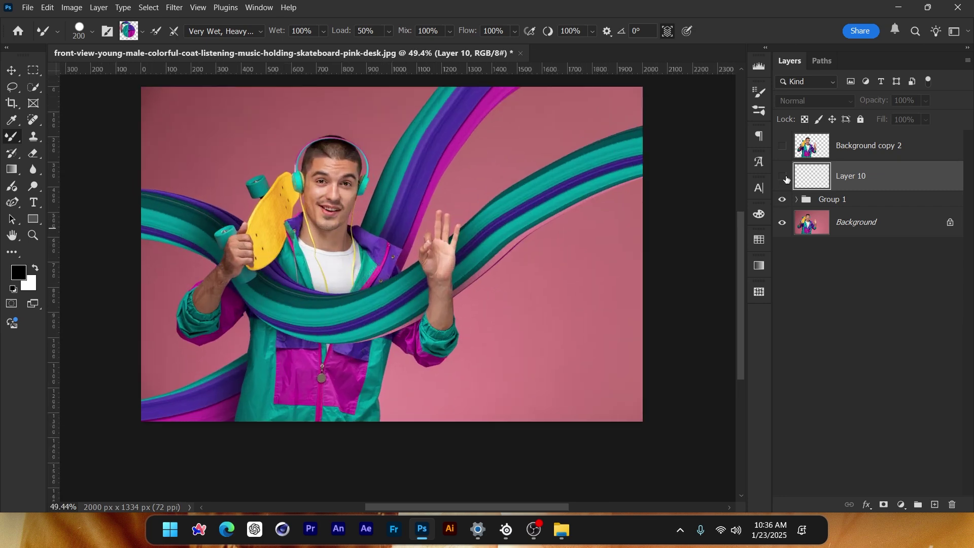
left_click(783, 199)
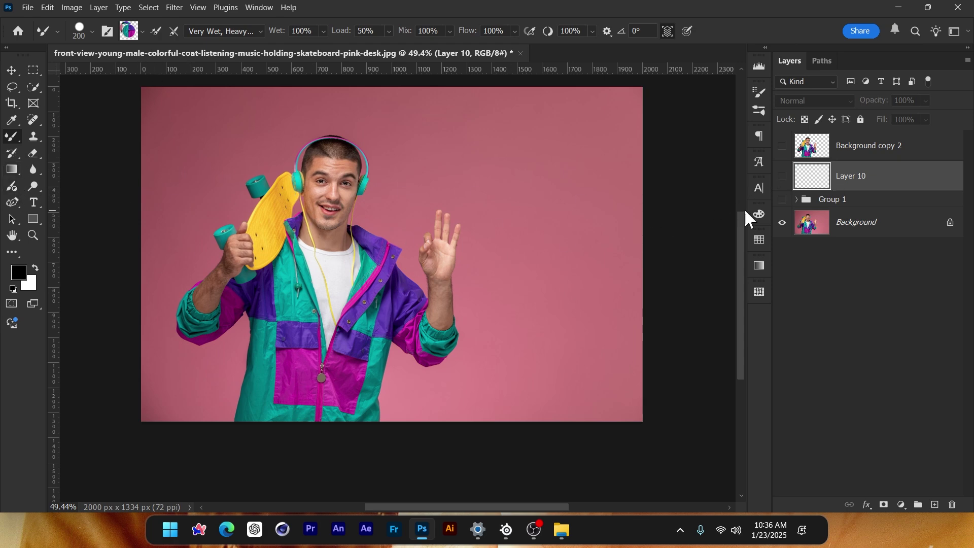
Show Layer 10, sample the jacket's colours, and paint a wavy wet-mix stroke across the man from edge to edge.
left_click(784, 177)
left_click(279, 308, "alt")
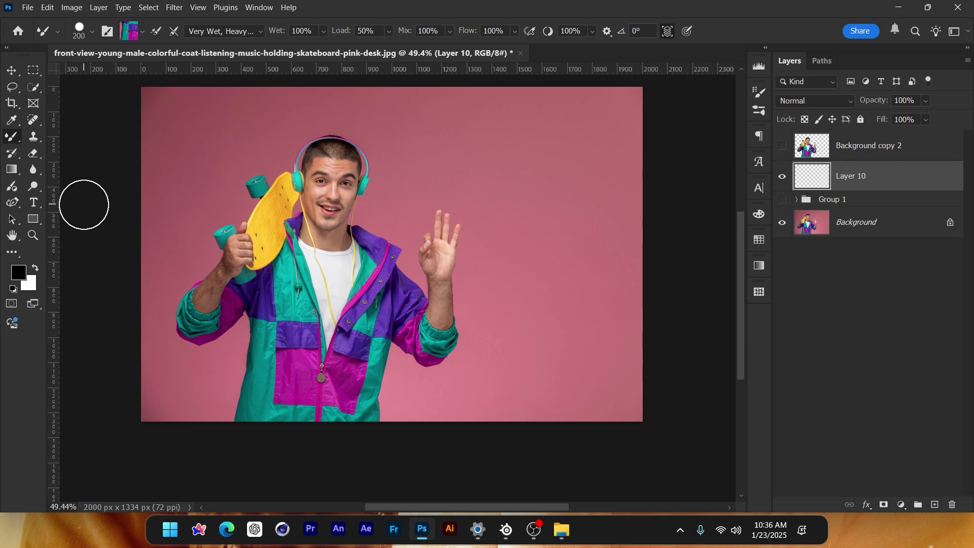
mouse_move(84, 206)
left_mouse_down()
mouse_move(179, 198)
mouse_move(254, 303)
mouse_move(301, 323)
mouse_move(347, 325)
mouse_move(411, 302)
mouse_move(571, 173)
mouse_move(646, 133)
mouse_move(724, 118)
left_mouse_up()
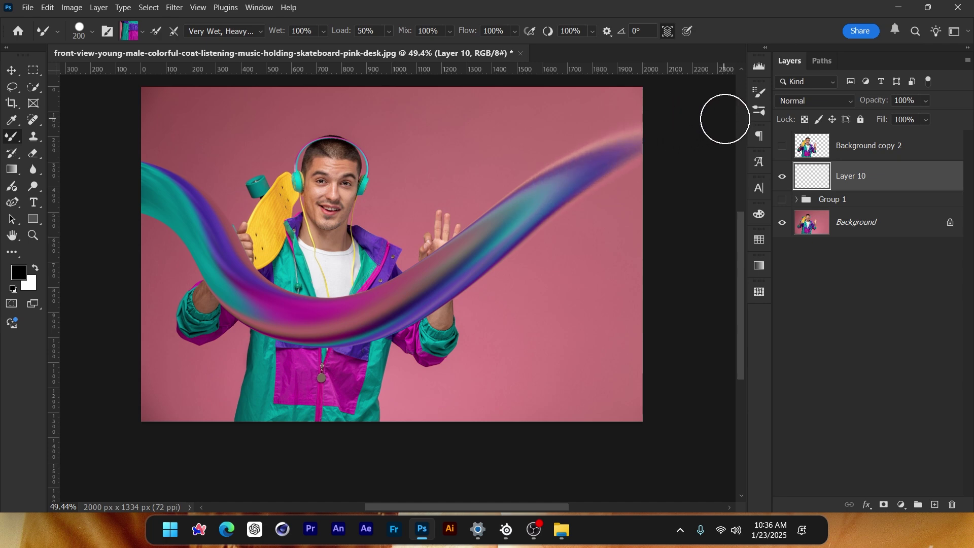
Compare the wavy stroke behind and over the man, undo it on Layer 10, and leave Background copy 2 shown.
left_click(786, 149)
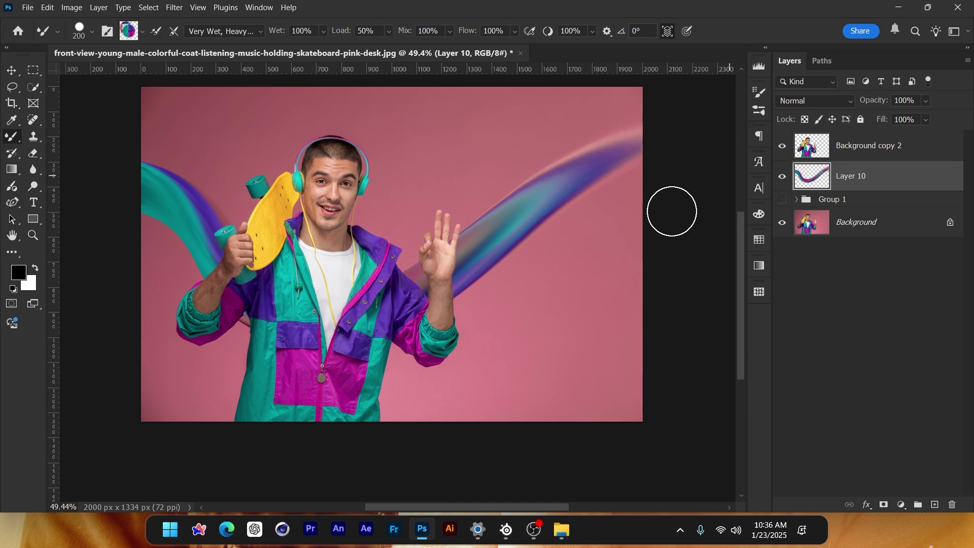
left_click(782, 146)
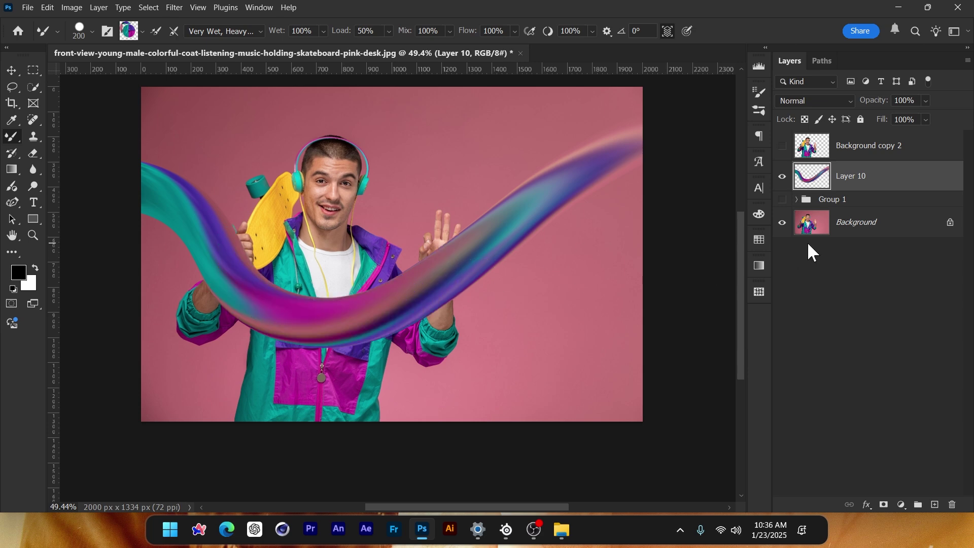
key("ctrl+z")
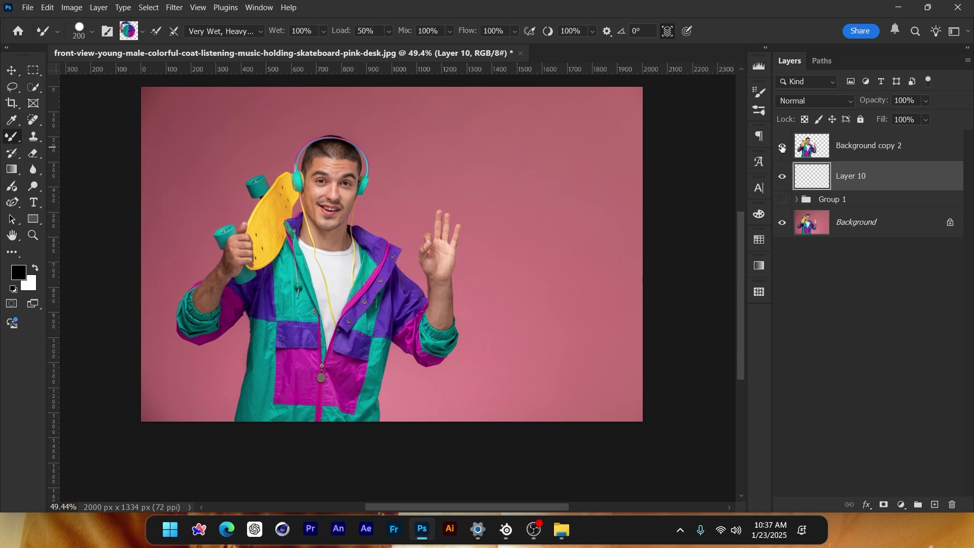
left_click(782, 147)
Try two wet-mix test strokes on Layer 10, one across the man and one near his raised hand, and undo both.
mouse_move(172, 221)
left_mouse_down()
mouse_move(357, 233)
mouse_move(558, 230)
left_mouse_up()
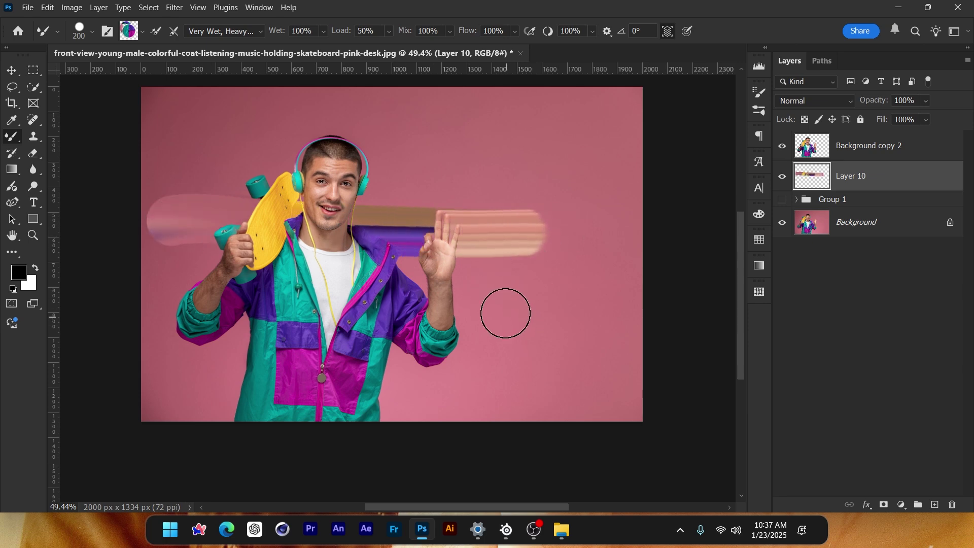
key("ctrl+z")
left_click_drag(426, 198, 566, 318)
key("ctrl+z")
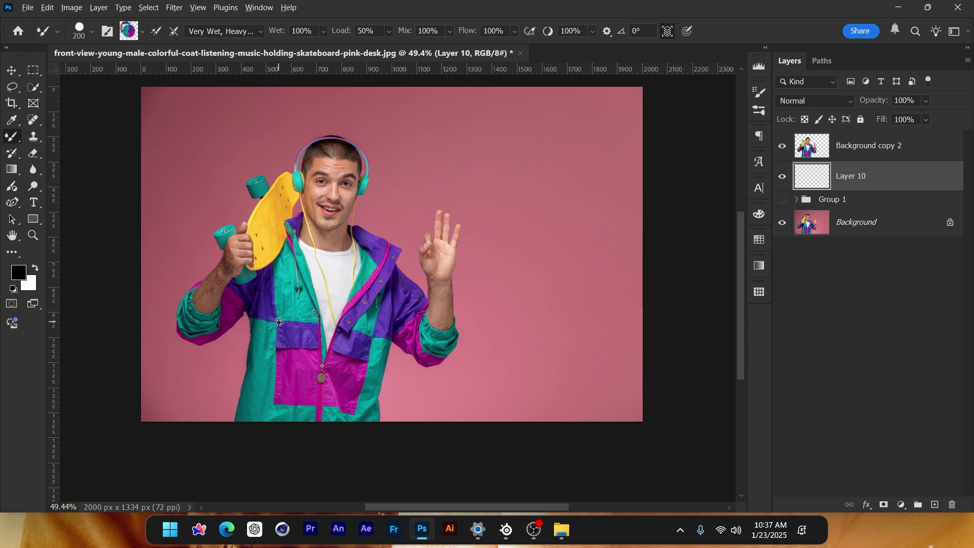
Sample the jacket's colours and paint a wavy wet-mix stroke on Layer 10 behind the man, from edge to edge of the canvas.
left_click(275, 350, "alt")
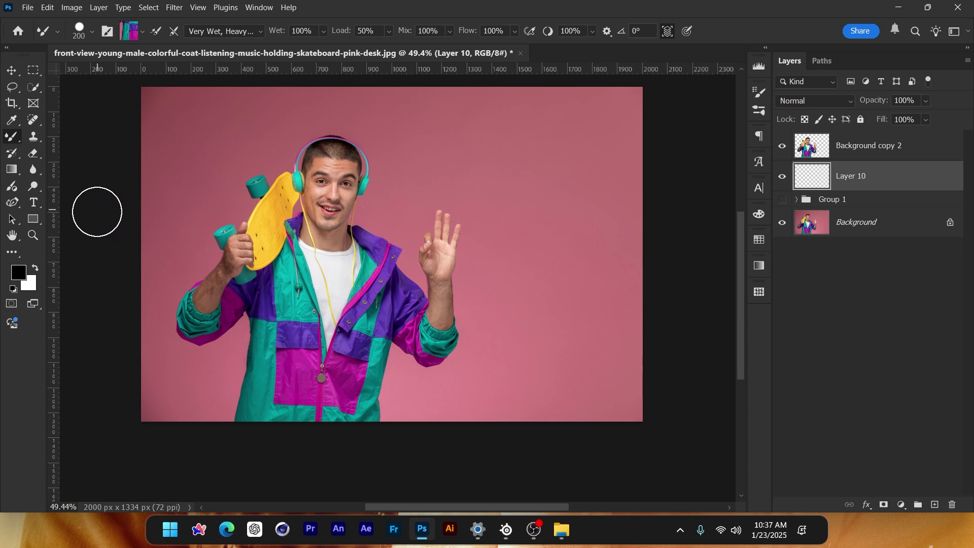
mouse_move(129, 178)
left_mouse_down()
mouse_move(187, 202)
mouse_move(256, 308)
mouse_move(285, 324)
mouse_move(332, 324)
mouse_move(401, 292)
mouse_move(505, 190)
mouse_move(571, 153)
mouse_move(630, 130)
mouse_move(708, 124)
left_mouse_up()
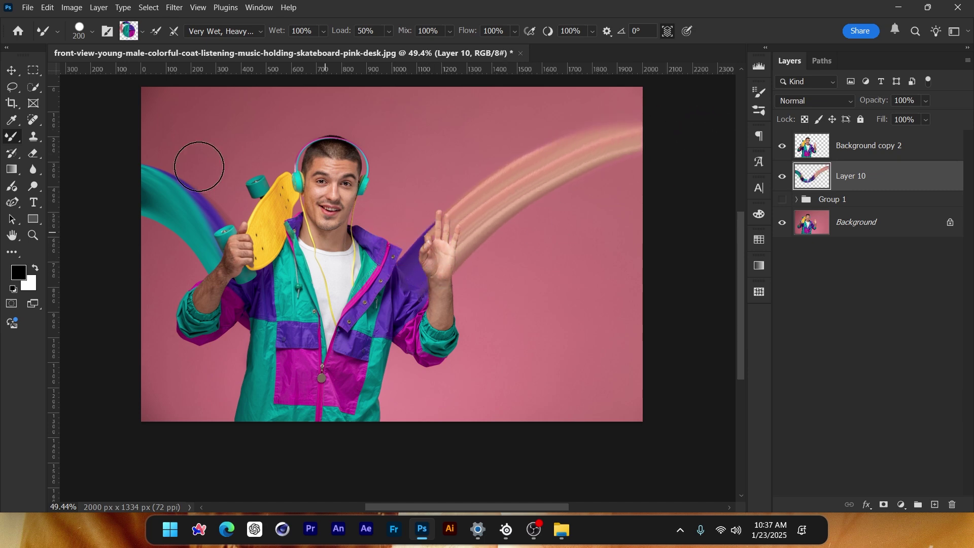
left_click(11, 71)
left_click(851, 275)
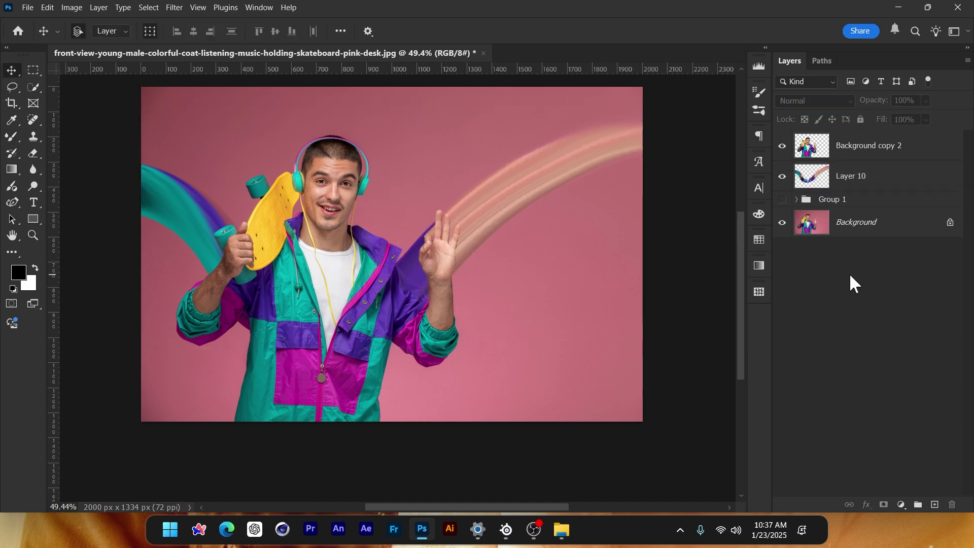
Duplicate Group 1's Layer 2 and Layer 3, place the copies above Background copy 2 outside the group, and collapse Group 1.
left_click(796, 201)
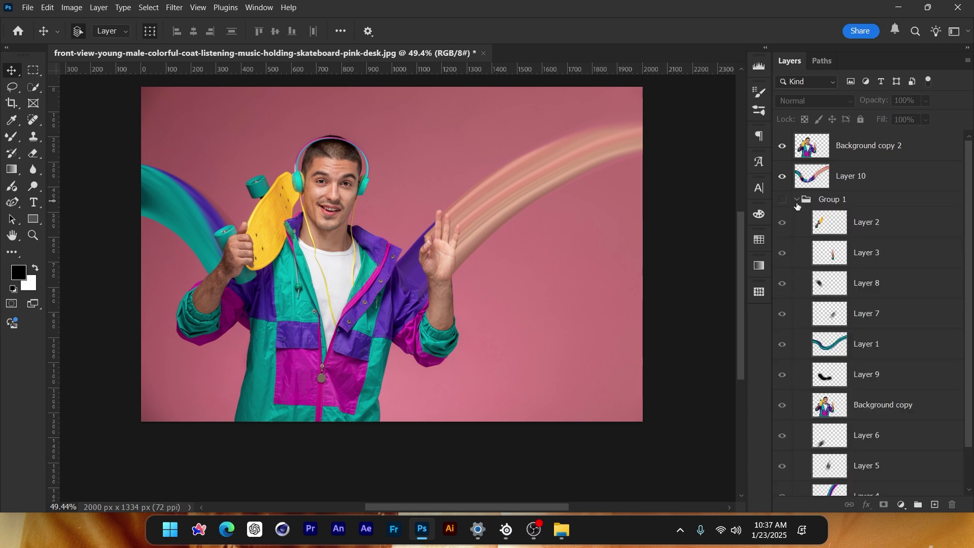
left_click(867, 344)
scroll(867, 324, "down", 2)
left_click(867, 268)
left_click(869, 216)
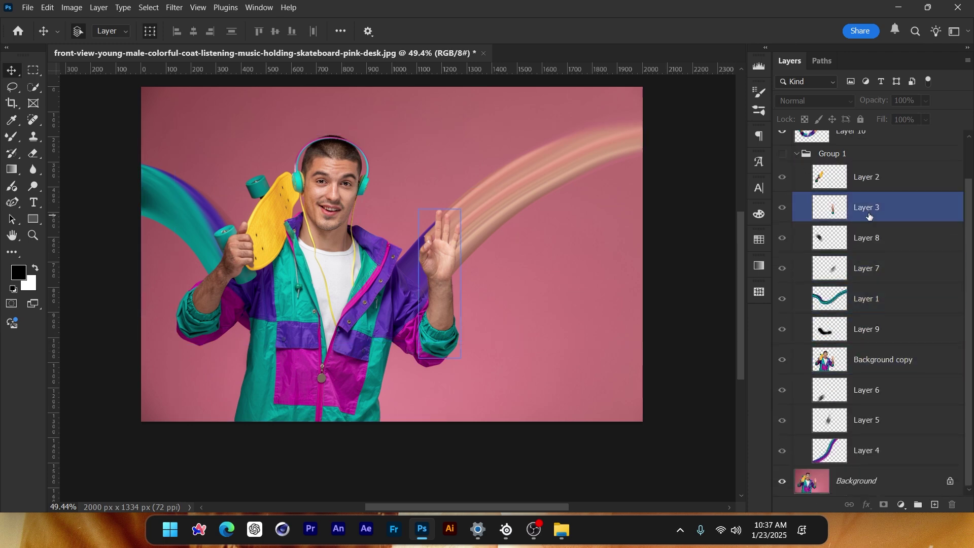
scroll(869, 216, "up", 1)
left_click(882, 218, "shift")
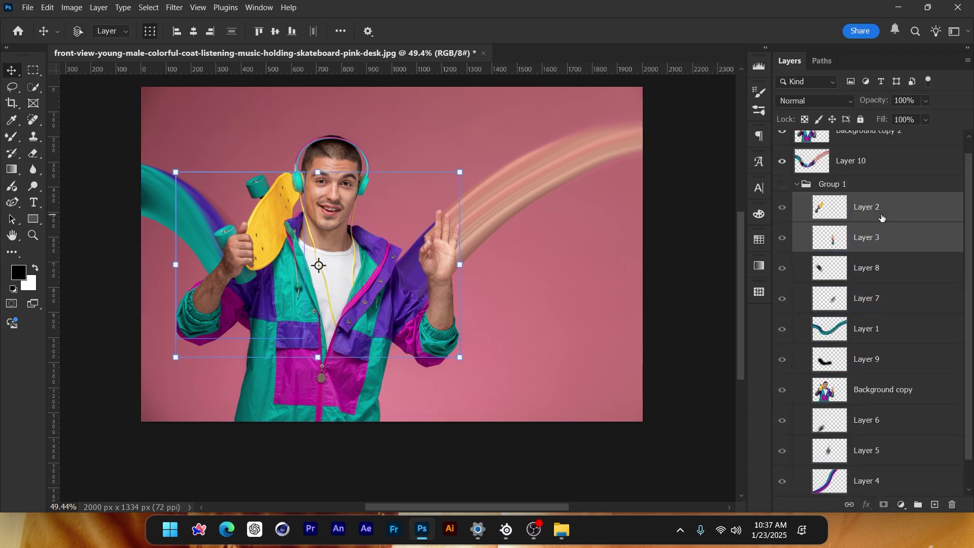
key("ctrl+j")
left_click_drag(889, 226, 891, 140)
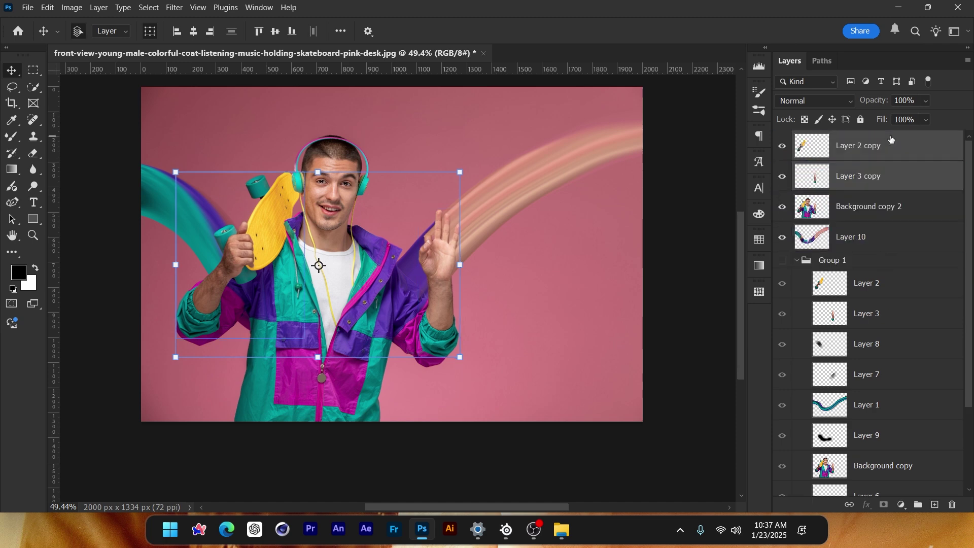
left_click(797, 261)
left_click(808, 354)
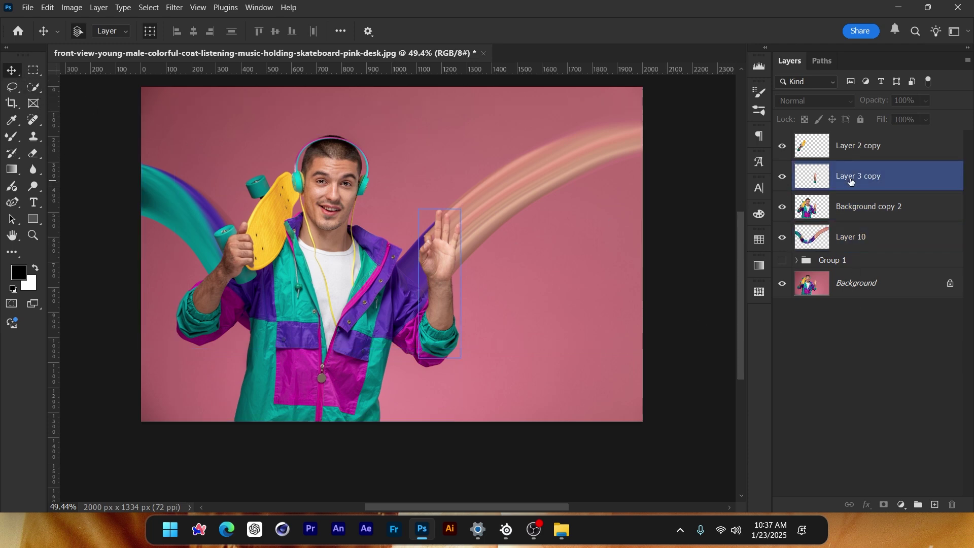
Move Layer 10 up the stack between Layer 2 copy and Layer 3 copy and check the stroke over the man.
left_click_drag(862, 236, 873, 162)
scroll(359, 345, "up", 1)
scroll(278, 358, "up", 4)
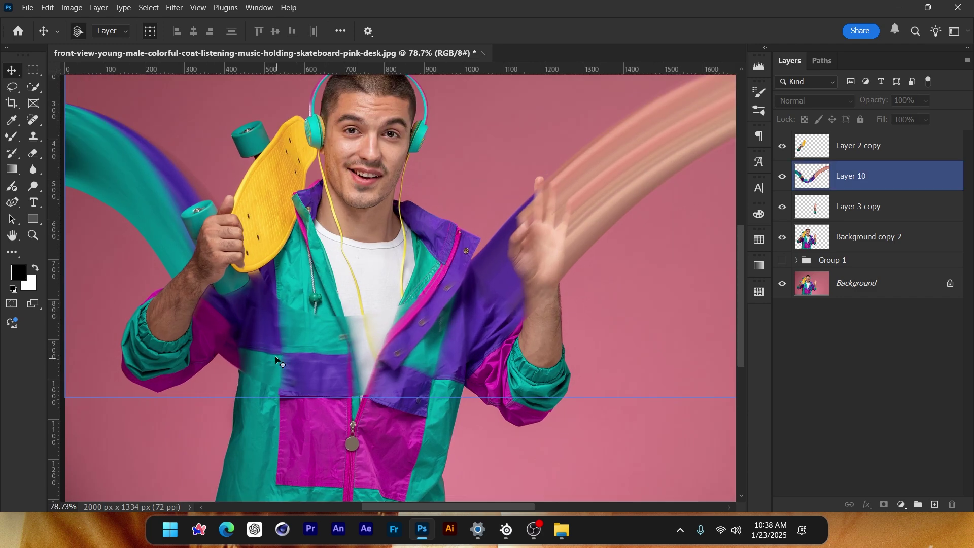
scroll(550, 305, "down", 4)
Hide Layer 2 copy, Layer 3 copy, Background copy 2 and Background to examine Layer 10's stroke on its own.
left_click(782, 145)
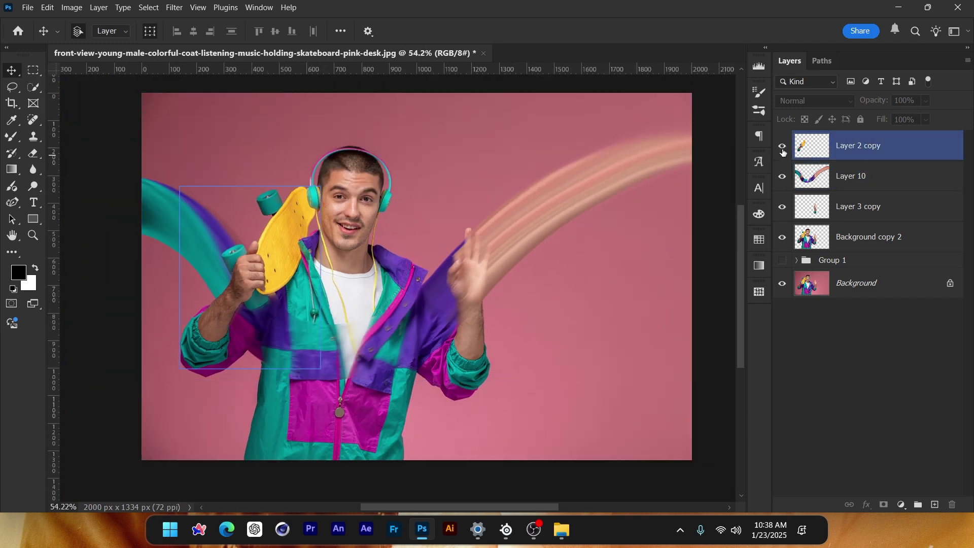
left_click(782, 207)
left_click(782, 236)
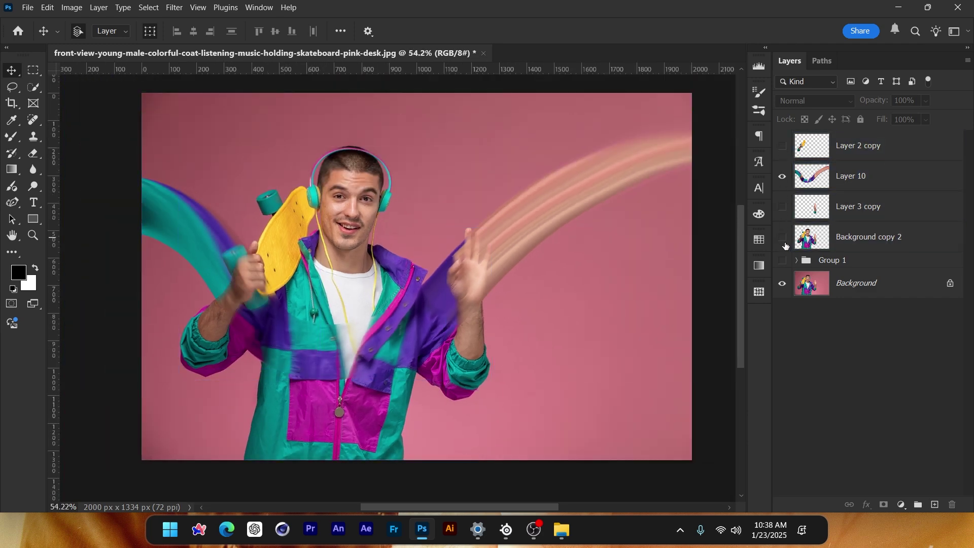
left_click(782, 283)
scroll(219, 385, "up", 3)
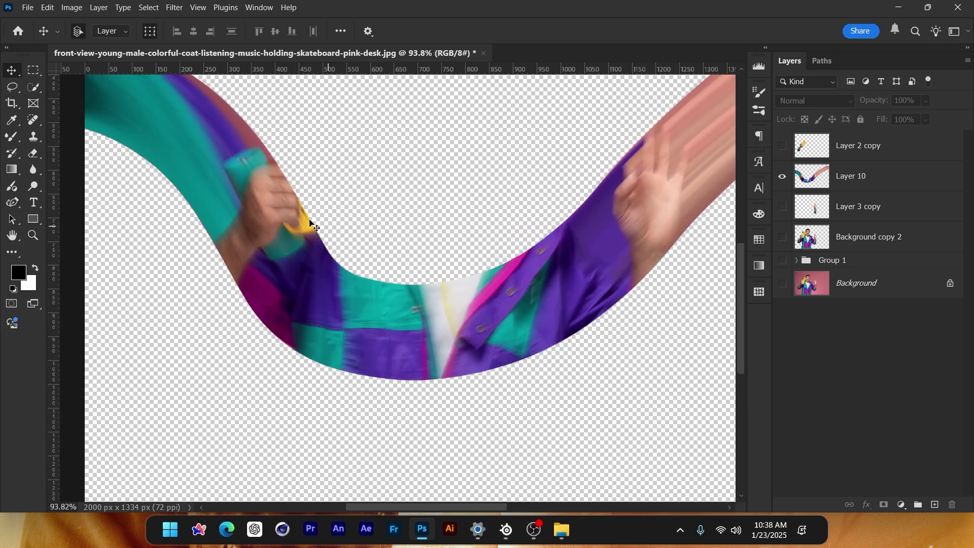
left_click(430, 278)
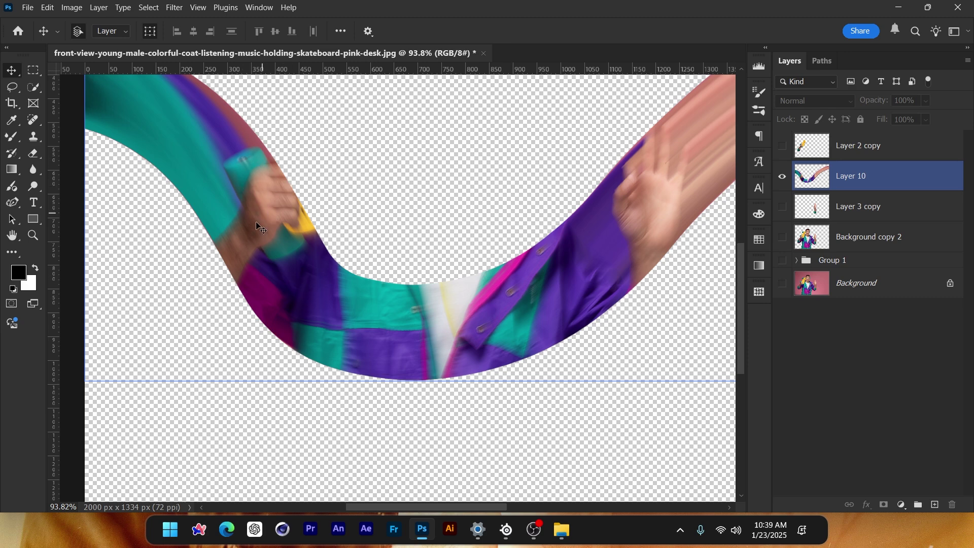
scroll(597, 287, "down", 4)
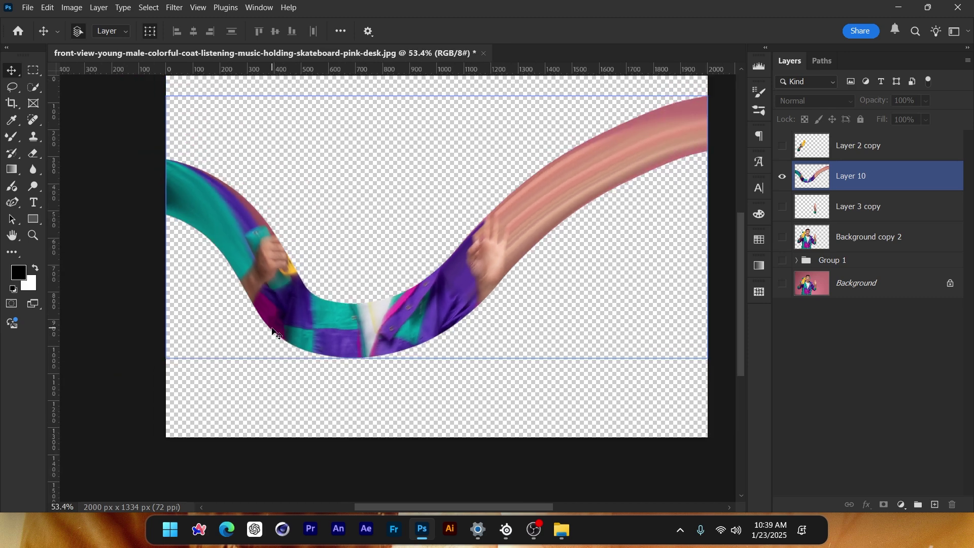
Show Layer 3 copy, Background copy 2 and Background again to examine the stroke against the full image.
left_click(783, 208)
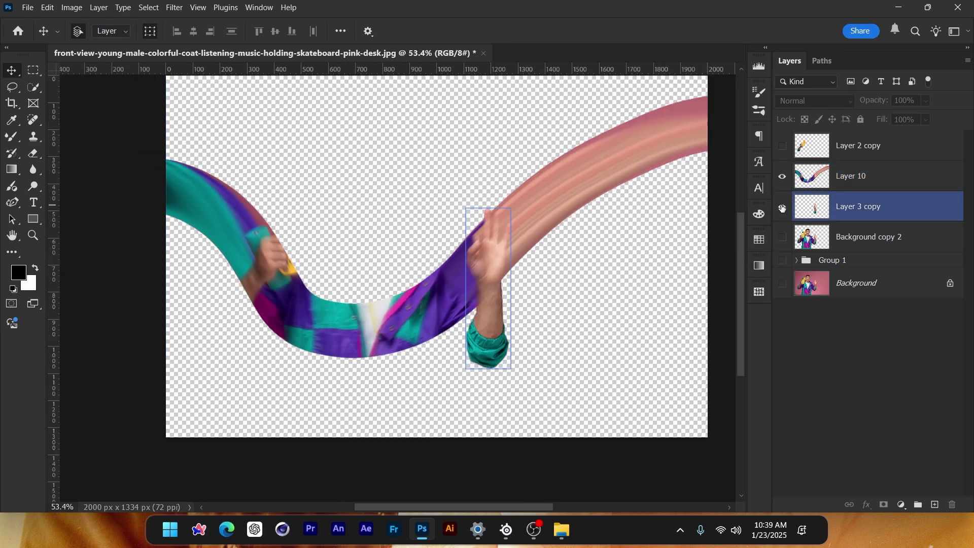
left_click(781, 237)
left_click(627, 317)
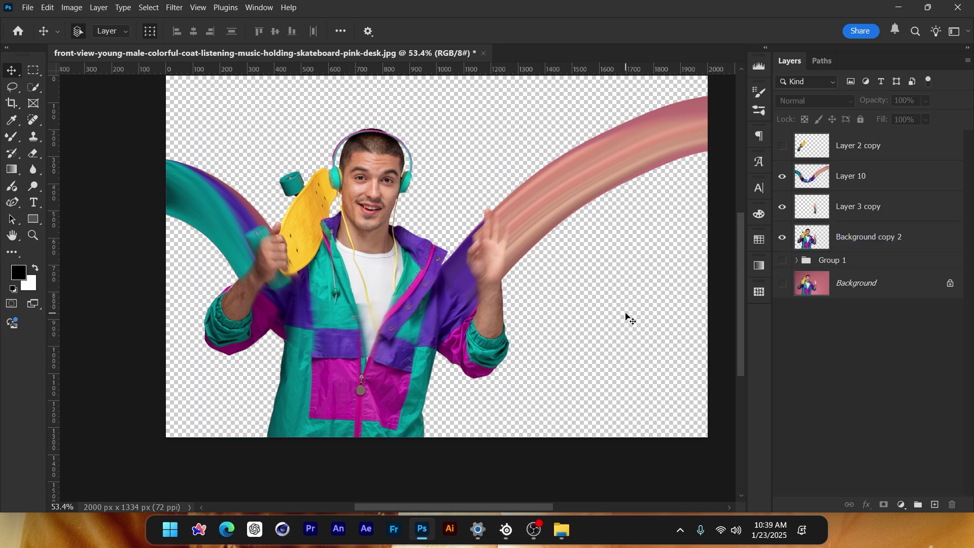
left_click(497, 284)
left_click(565, 330)
left_click(782, 283)
left_click(294, 333)
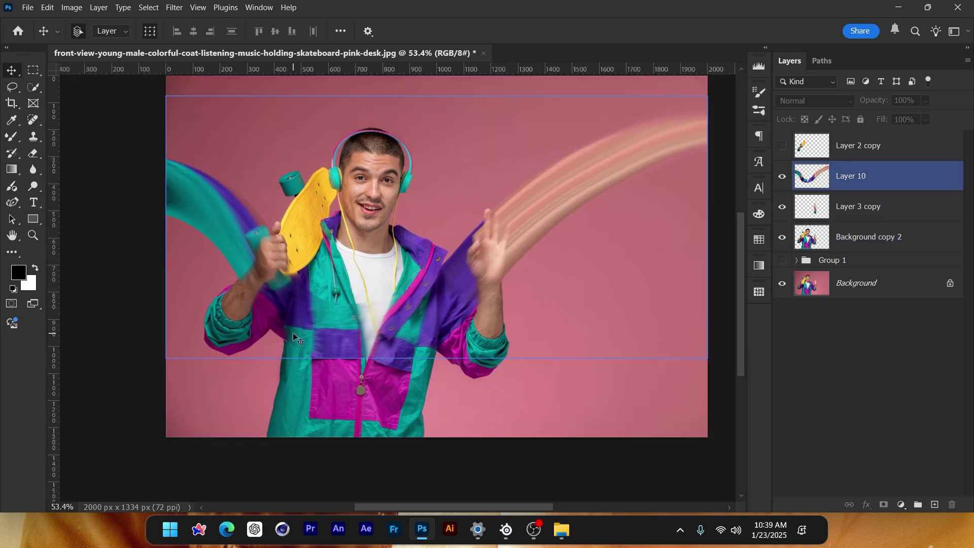
Toggle Layer 10, Layer 3 copy and Background copy 2 off and back on to examine what each layer contributes.
scroll(293, 333, "up", 2)
scroll(313, 331, "down", 1)
left_click(363, 203)
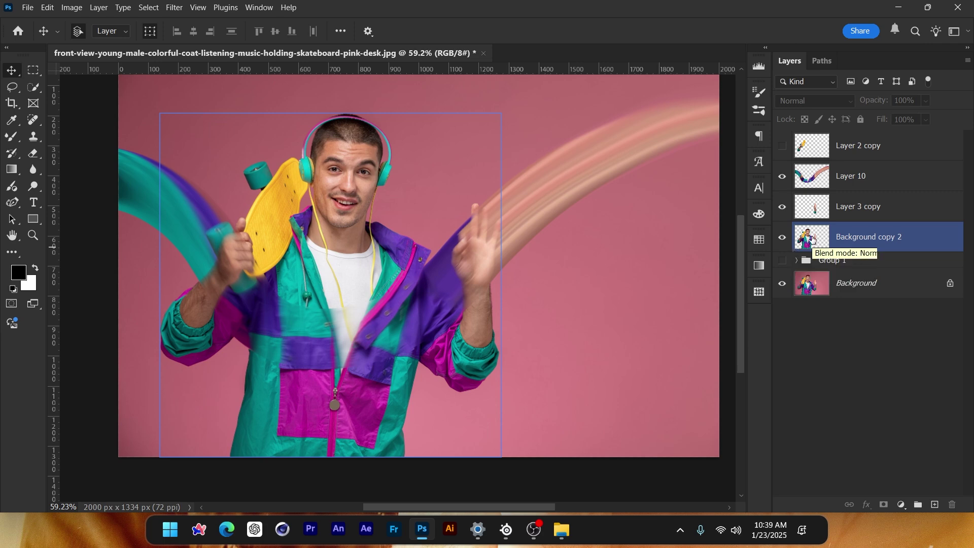
left_click(814, 208)
left_click(823, 176)
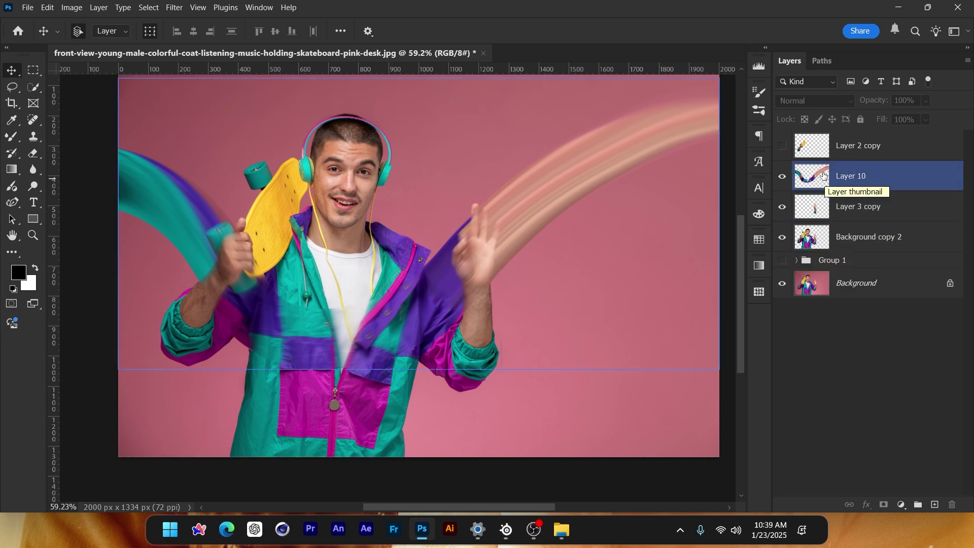
left_click(782, 176)
left_click(782, 206)
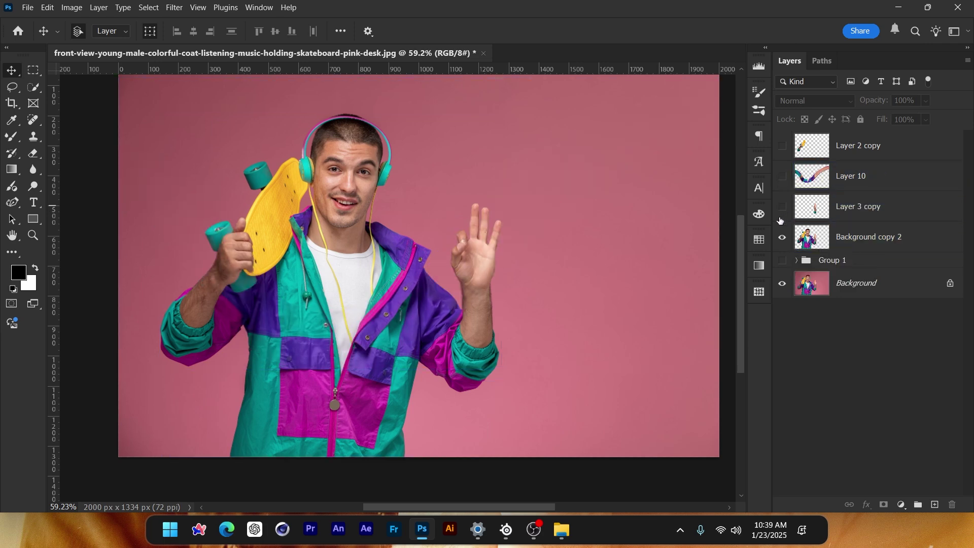
left_click(781, 238)
left_click(784, 206)
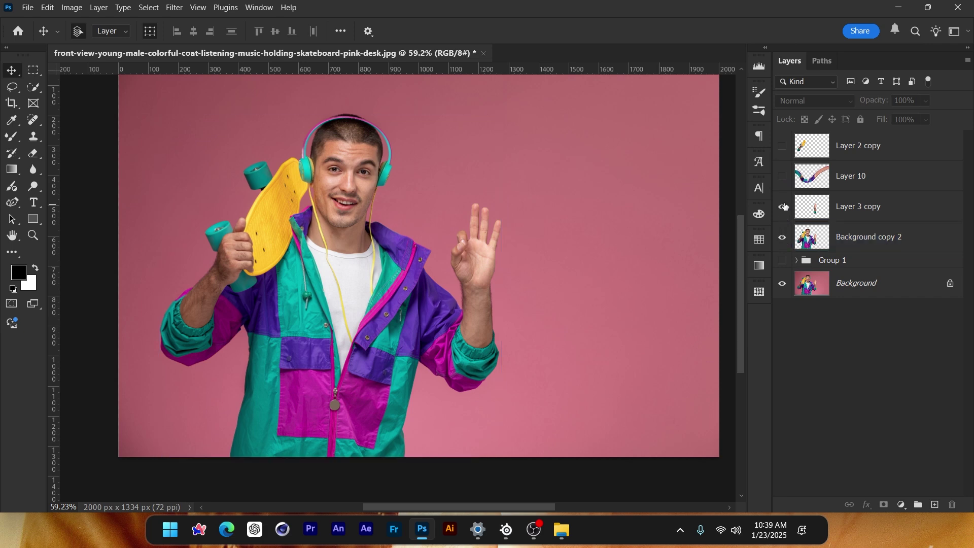
left_click(784, 178)
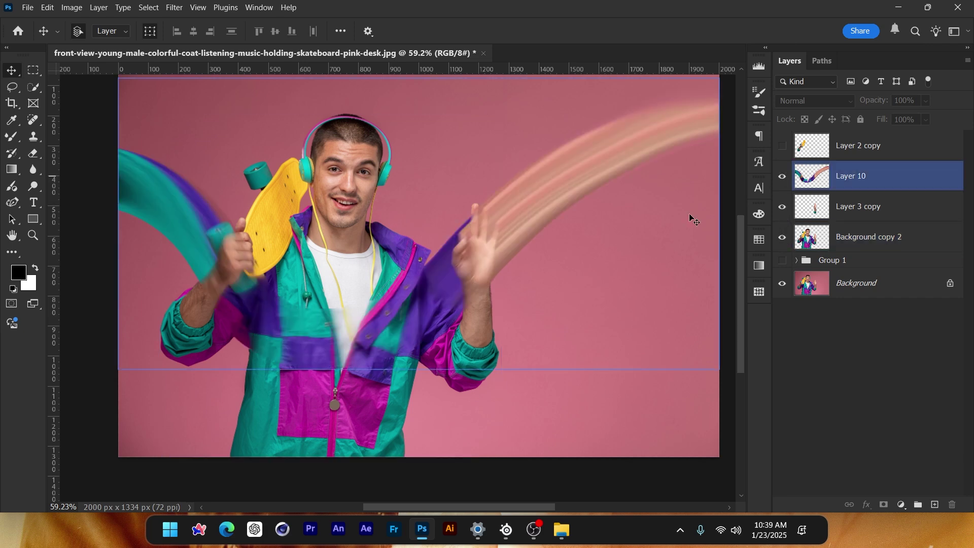
Load the outline of Layer 10's wavy stroke as a selection.
scroll(247, 347, "up", 2)
left_click(814, 236)
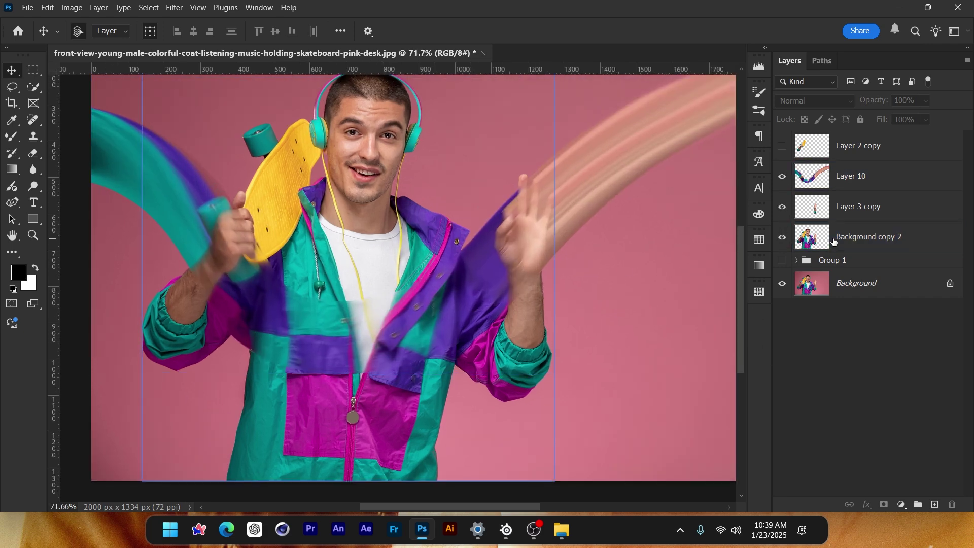
left_click(816, 205)
left_click(824, 175)
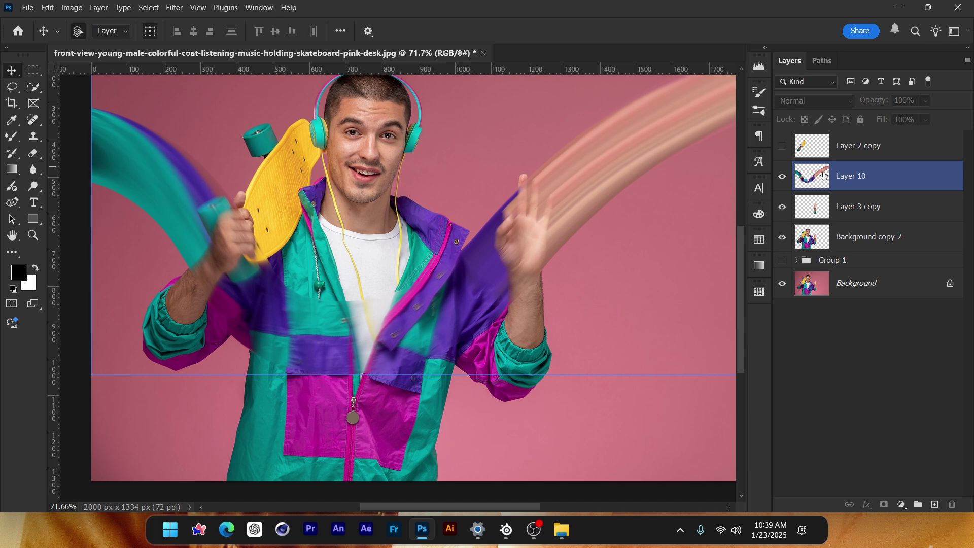
left_click(812, 182, "ctrl")
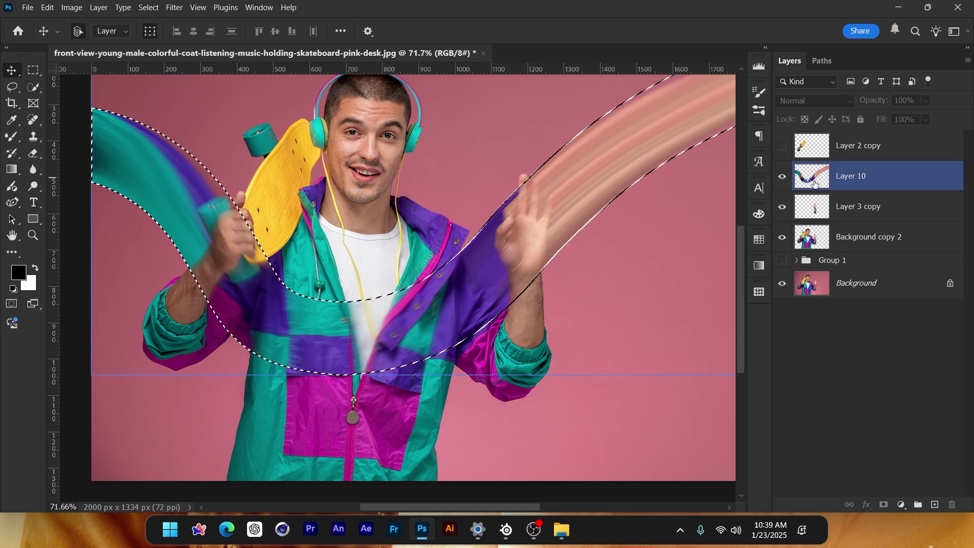
key("alt+bracketleft")
left_click(813, 186)
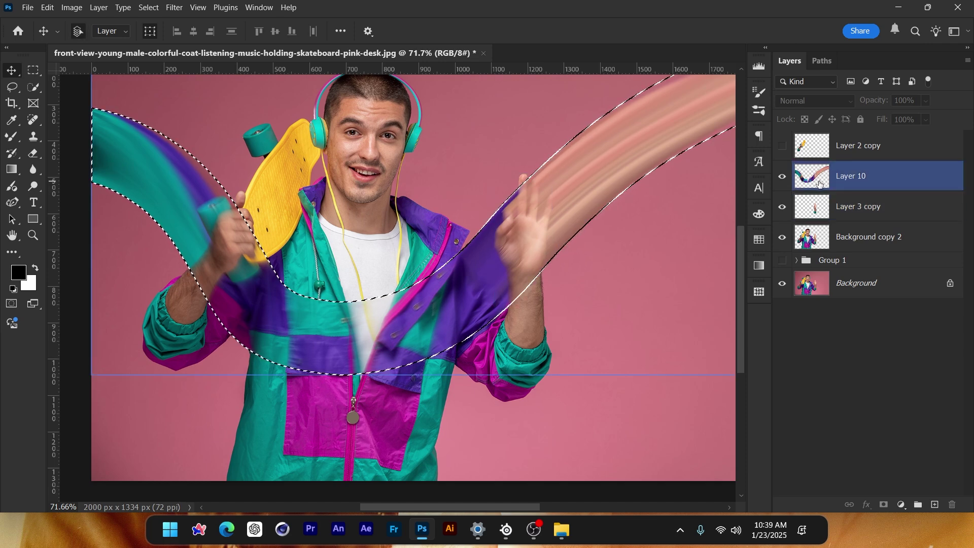
left_click(693, 194)
Activate the Mixer Brush tool and add a new empty layer above Layer 2 copy, keeping the stroke selection active.
left_click(10, 157)
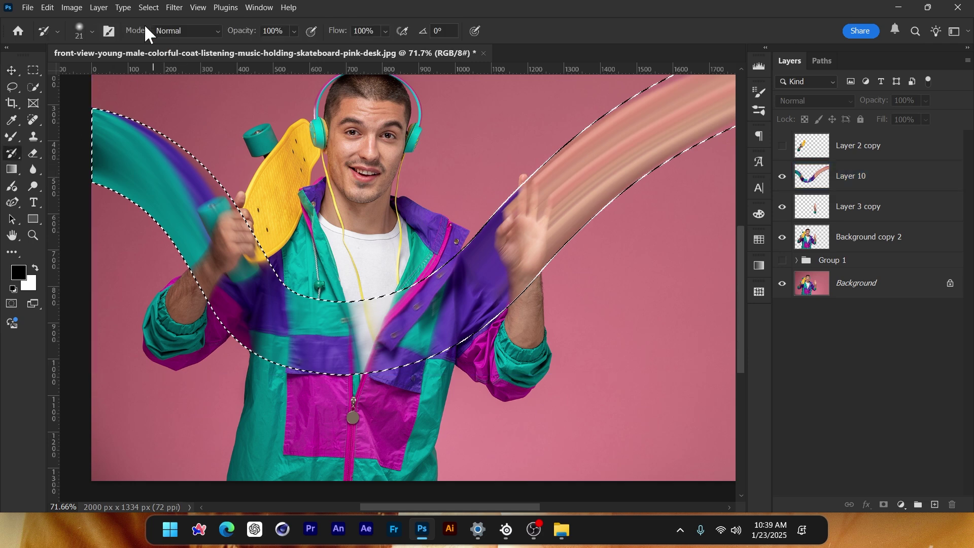
right_click(9, 153)
right_click(11, 136)
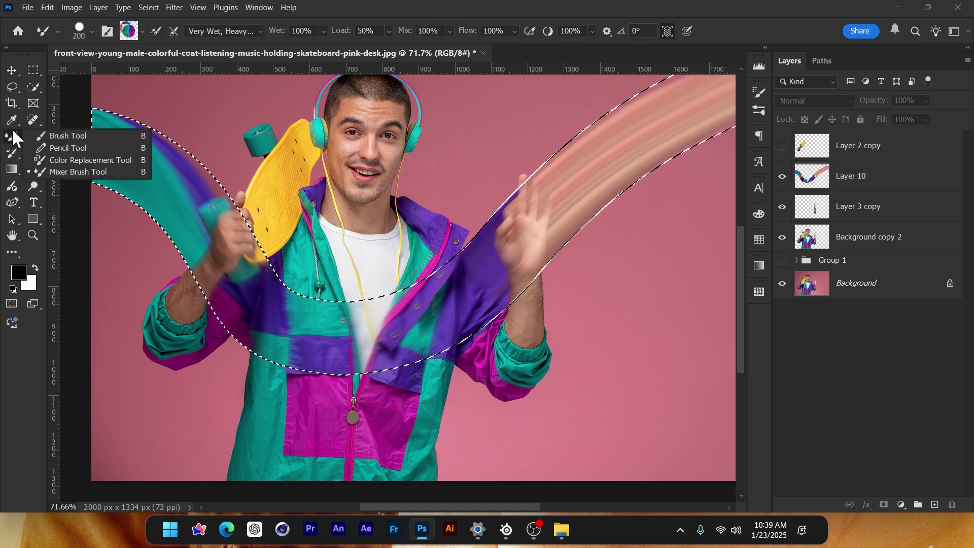
left_click(88, 171)
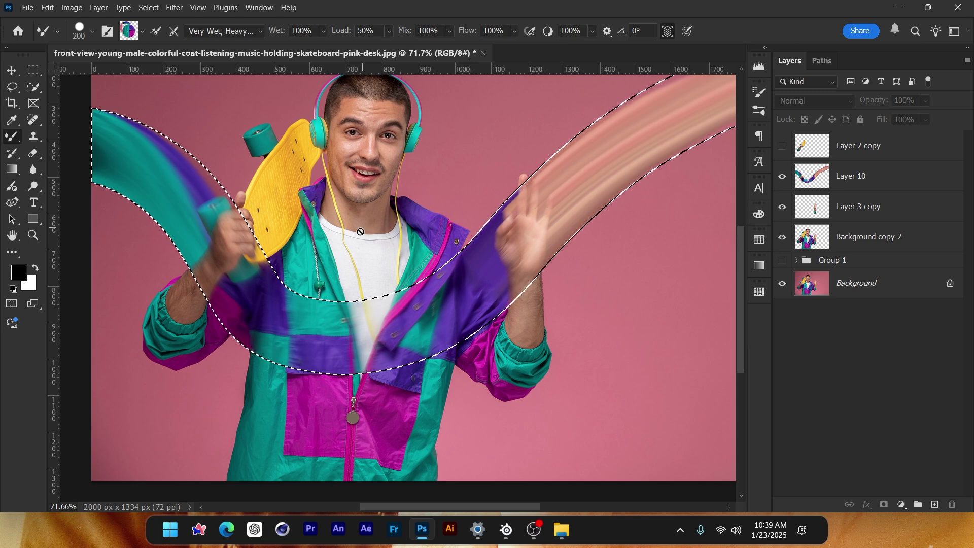
left_click(885, 151)
left_click(935, 504)
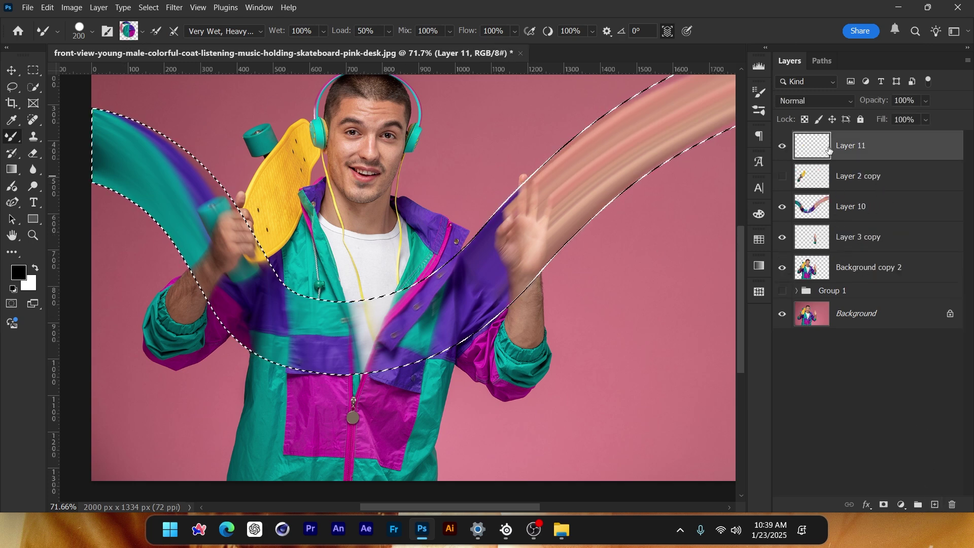
Hide Background, Background copy 2, Layer 3 copy and Layer 10 so that only the empty Layer 11 is shown.
left_click(782, 269)
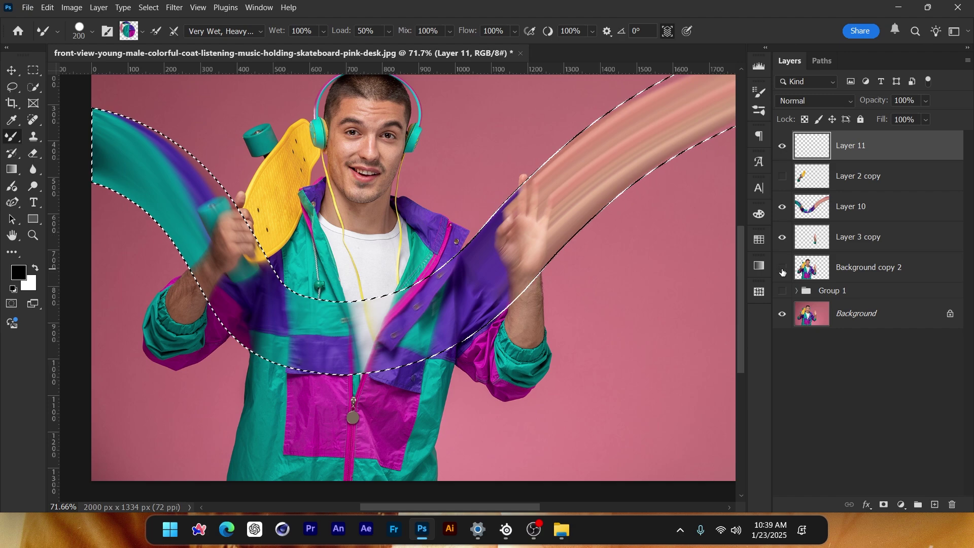
left_click(783, 207)
left_click(782, 314)
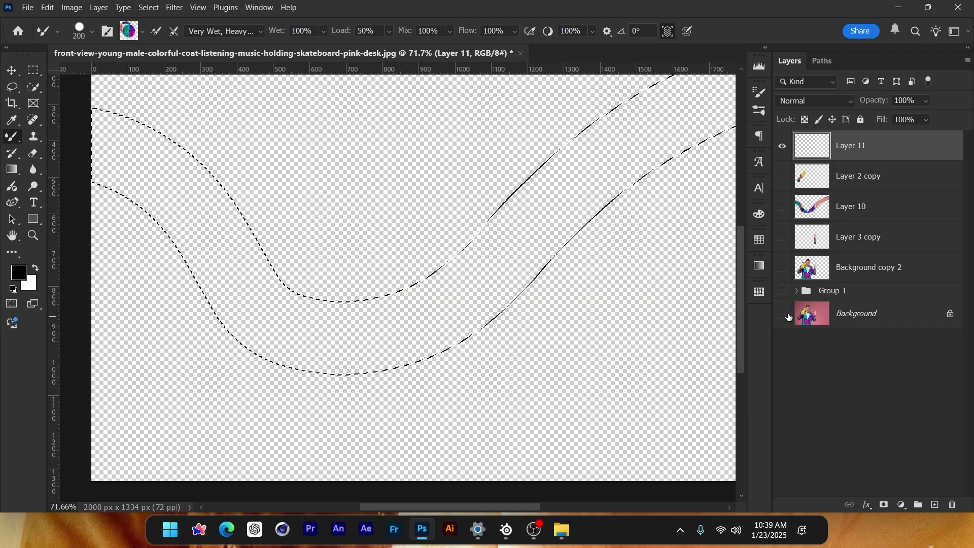
mouse_move(208, 256)
left_mouse_down()
mouse_move(257, 258)
mouse_move(358, 363)
mouse_move(456, 322)
mouse_move(490, 262)
mouse_move(583, 223)
left_mouse_up()
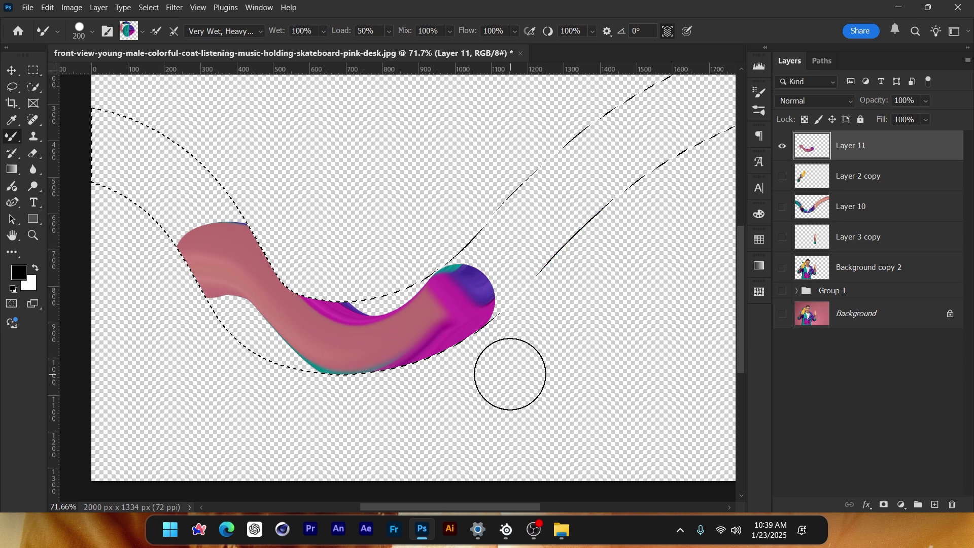
key("ctrl+z")
scroll(330, 324, "down", 3)
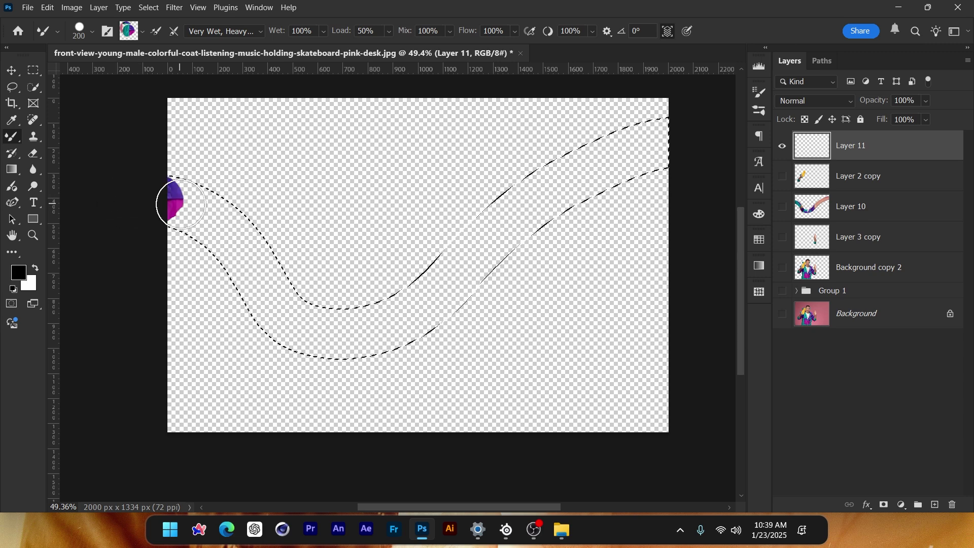
Paint one Mixer Brush stroke at size 250 through the whole wavy selection on Layer 11, and deselect.
key("bracketright")
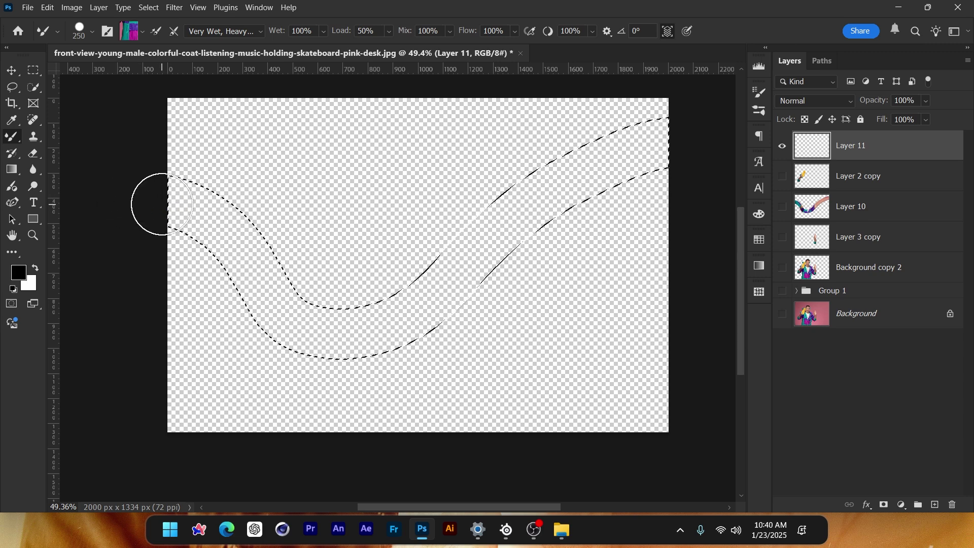
mouse_move(152, 204)
left_mouse_down()
mouse_move(195, 216)
mouse_move(286, 305)
left_mouse_up()
key("ctrl+z")
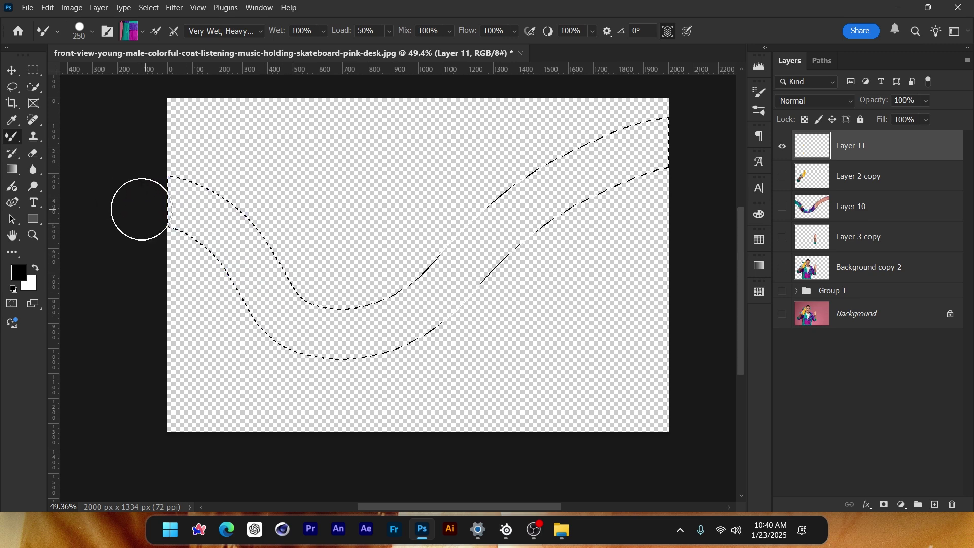
mouse_move(144, 203)
left_mouse_down()
mouse_move(235, 238)
mouse_move(296, 325)
mouse_move(350, 336)
mouse_move(392, 322)
mouse_move(493, 227)
mouse_move(580, 169)
mouse_move(661, 138)
mouse_move(711, 139)
left_mouse_up()
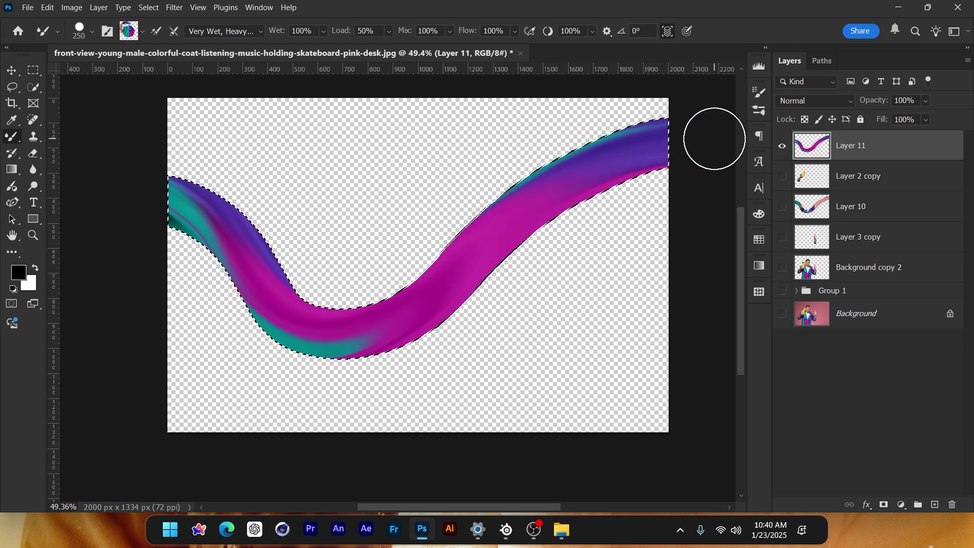
scroll(331, 289, "up", 2)
key("ctrl+d")
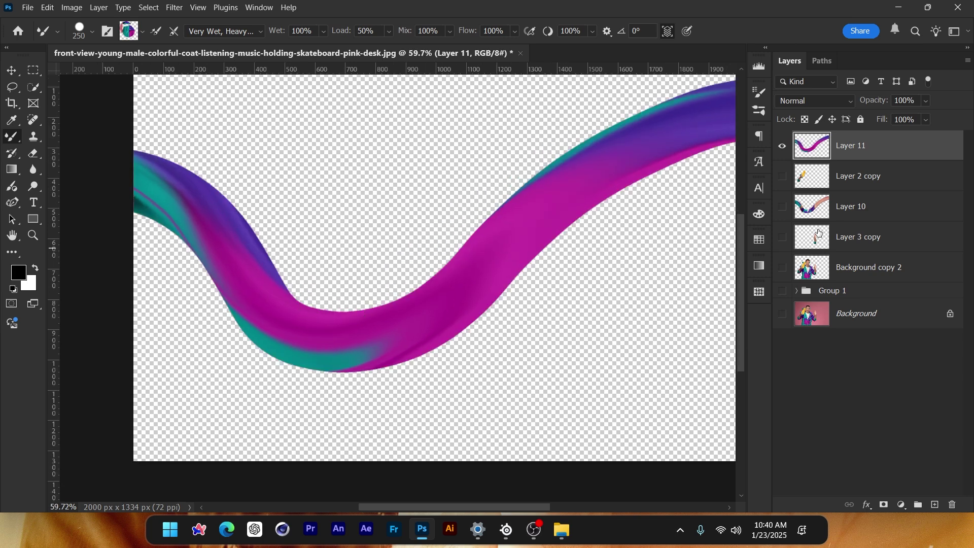
Show the photo, cut-out and stroke layers again, and toggle Layer 11 to examine its stroke against the image.
left_click(782, 148)
left_click(782, 147)
left_click_drag(785, 239, 785, 271)
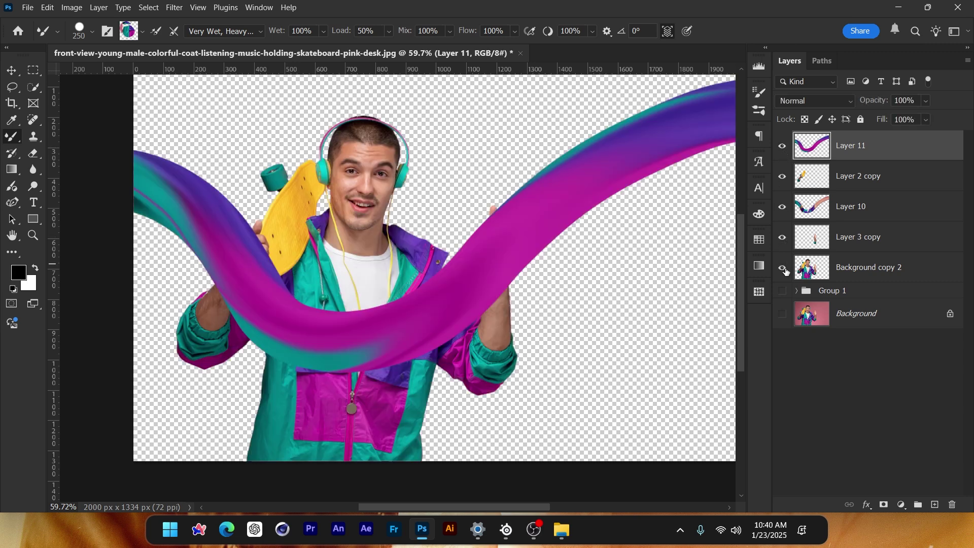
left_click(784, 320)
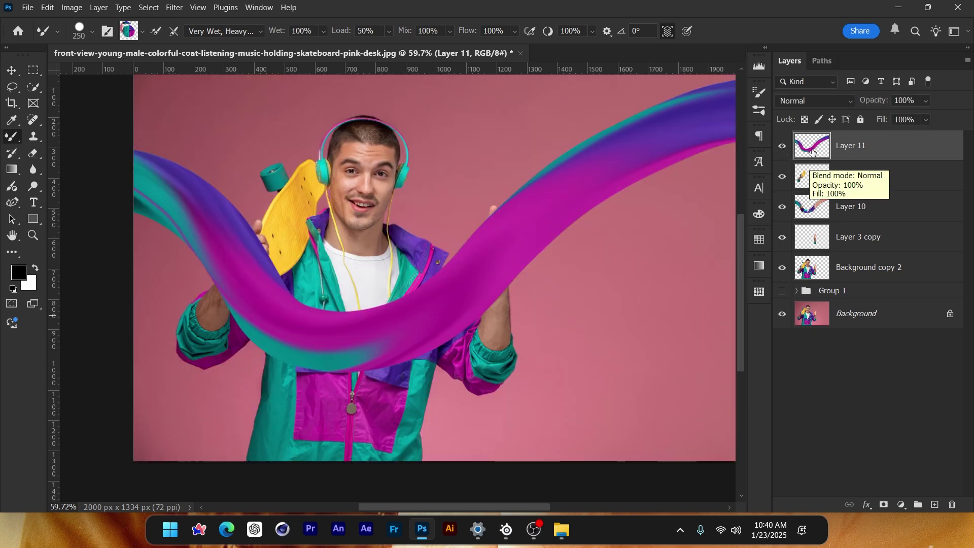
left_click(785, 148)
left_click(785, 148)
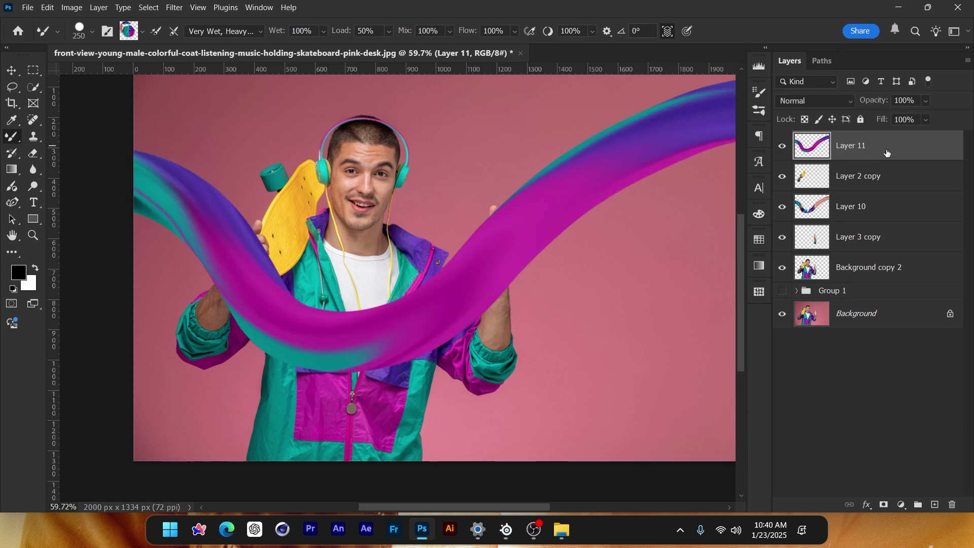
Move Layer 11 directly below Layer 2 copy and give it a layer mask inverted to black.
mouse_move(887, 152)
left_mouse_down()
mouse_move(899, 243)
mouse_move(864, 167)
left_mouse_up()
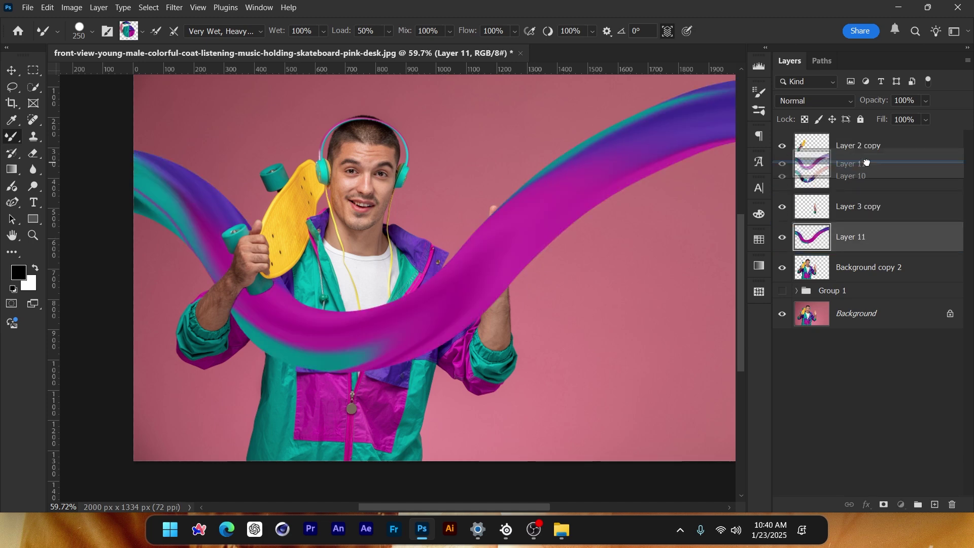
left_click(884, 505)
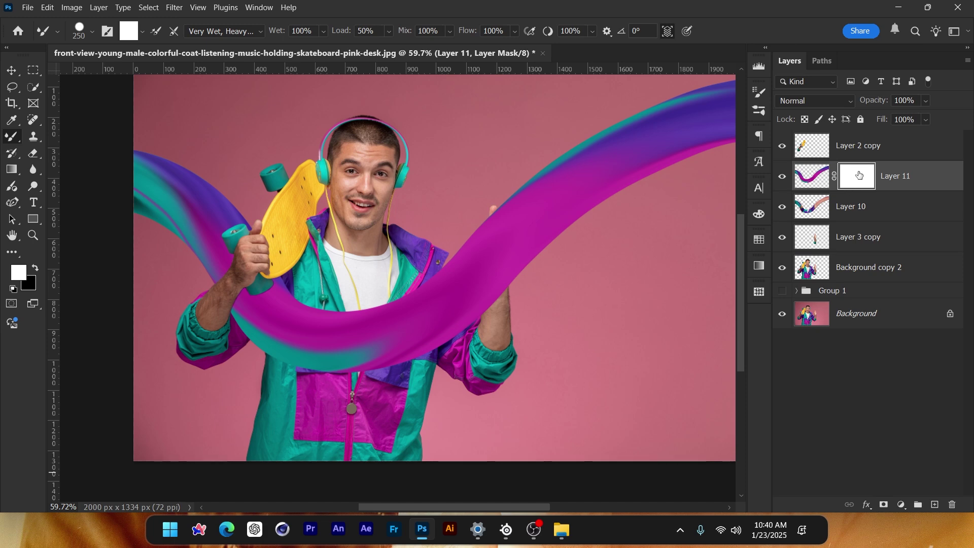
key("ctrl+i")
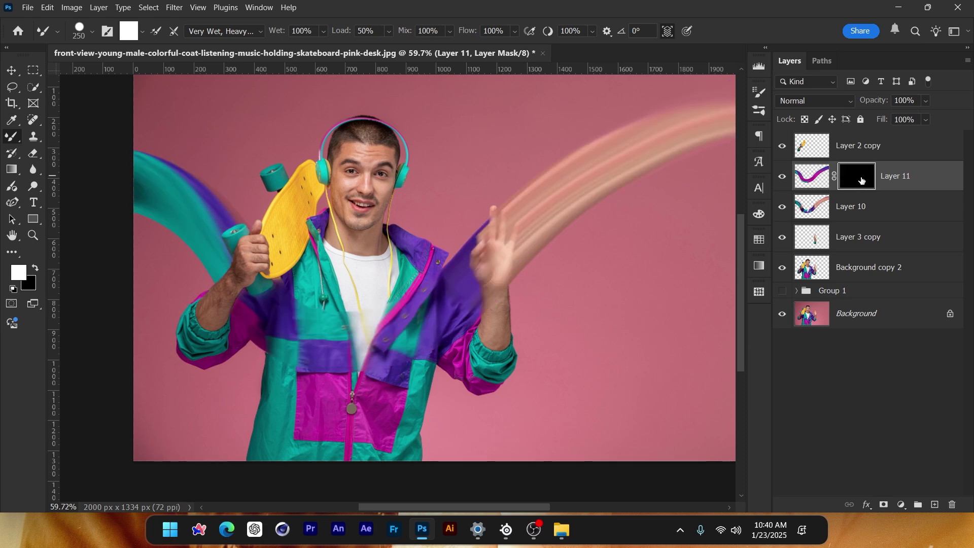
Paint white on Layer 11's mask with the Brush tool at sizes 200 and 125 to reveal the stroke across the jacket.
right_click(12, 137)
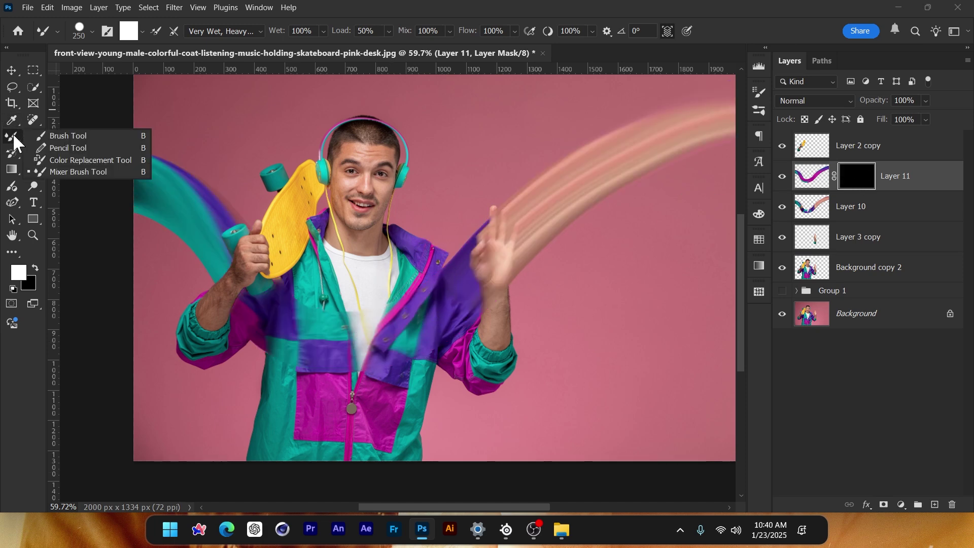
left_click(78, 136)
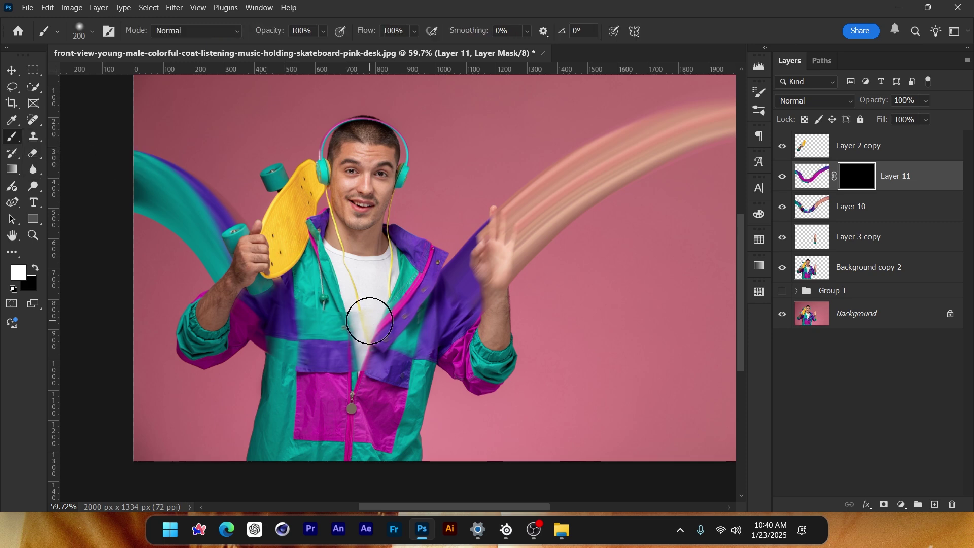
mouse_move(370, 321)
left_mouse_down()
mouse_move(359, 383)
mouse_move(380, 305)
mouse_move(335, 350)
left_mouse_up()
scroll(318, 401, "up", 2)
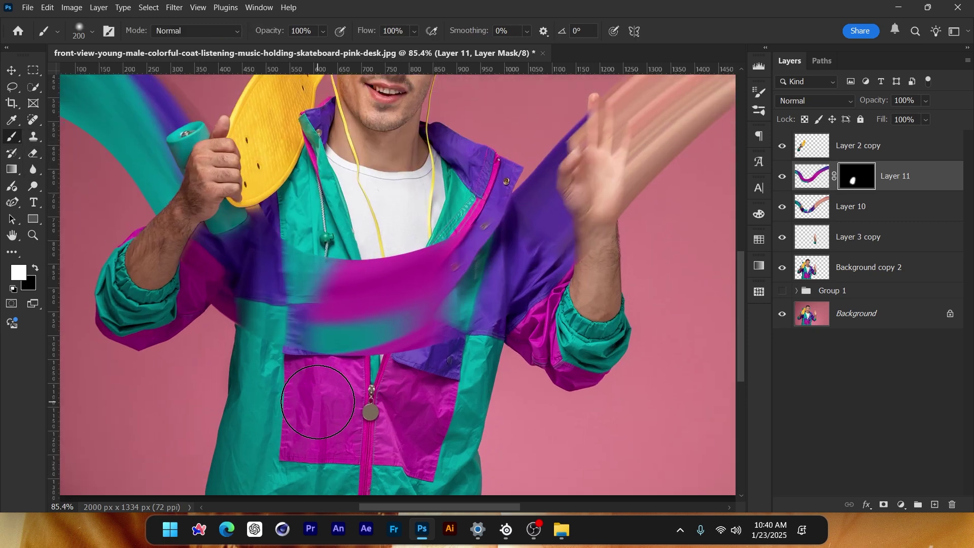
mouse_move(363, 263)
left_mouse_down()
mouse_move(337, 289)
mouse_move(330, 322)
left_mouse_up()
key("[")
key("[")
key("[")
mouse_move(304, 264)
left_mouse_down()
mouse_move(250, 315)
mouse_move(218, 306)
mouse_move(207, 270)
mouse_move(220, 242)
mouse_move(185, 254)
mouse_move(222, 222)
mouse_move(288, 231)
mouse_move(271, 219)
left_mouse_up()
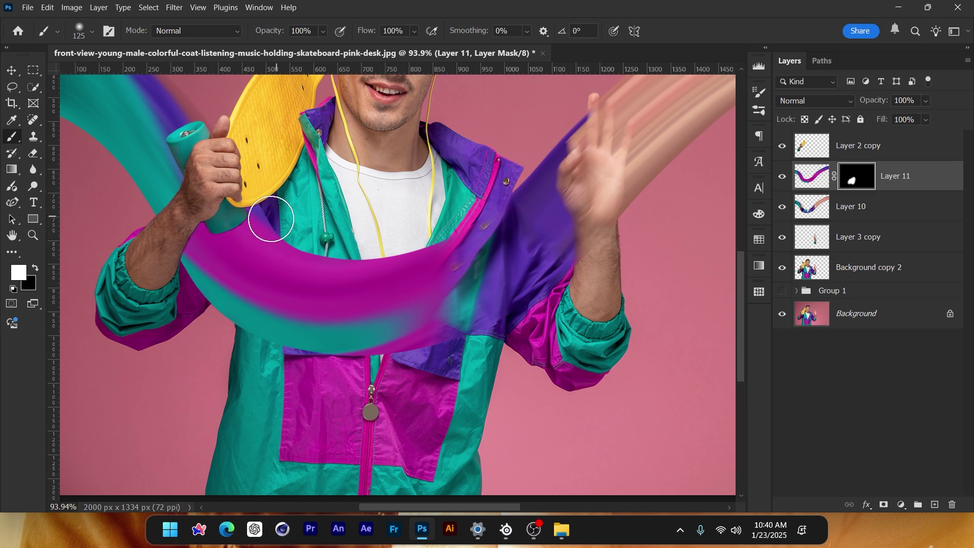
mouse_move(413, 359)
left_mouse_down()
mouse_move(457, 276)
mouse_move(463, 322)
mouse_move(471, 280)
mouse_move(511, 274)
mouse_move(552, 186)
mouse_move(562, 138)
mouse_move(557, 199)
mouse_move(506, 297)
left_mouse_up()
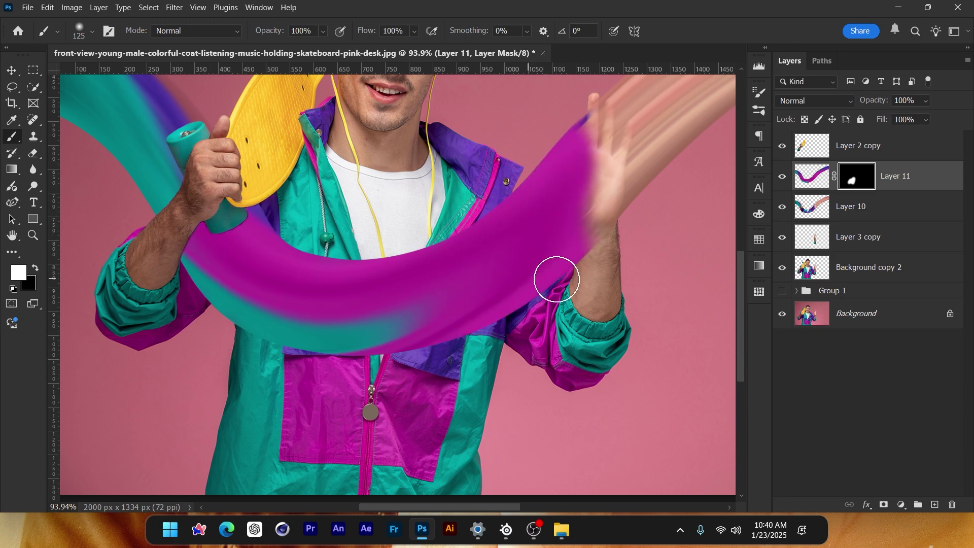
Move Layer 3 copy directly above Layer 11, and make Layer 11's mask active with white as the painting colour.
left_click(856, 239)
left_click_drag(871, 238, 874, 167)
left_click_drag(577, 157, 583, 140)
key("ctrl+z")
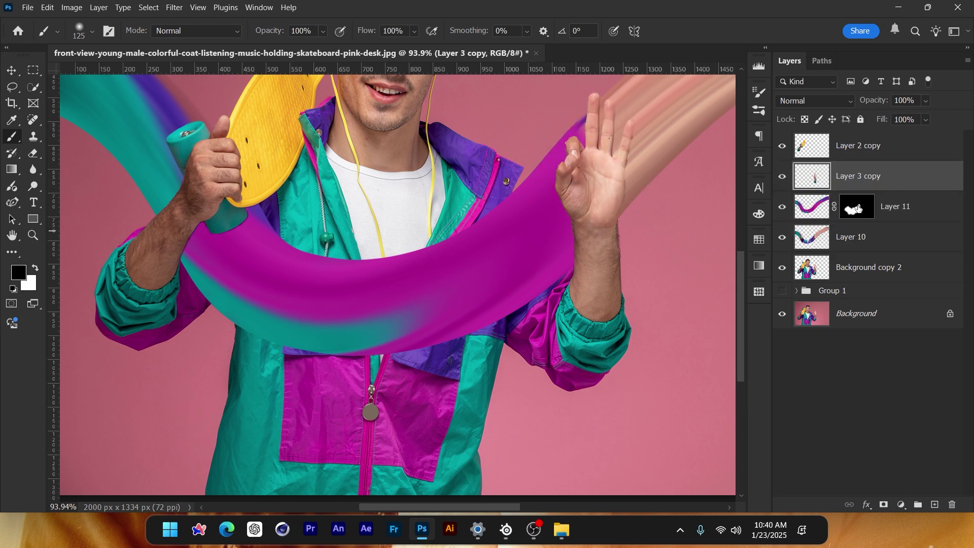
left_click(857, 208)
key("x")
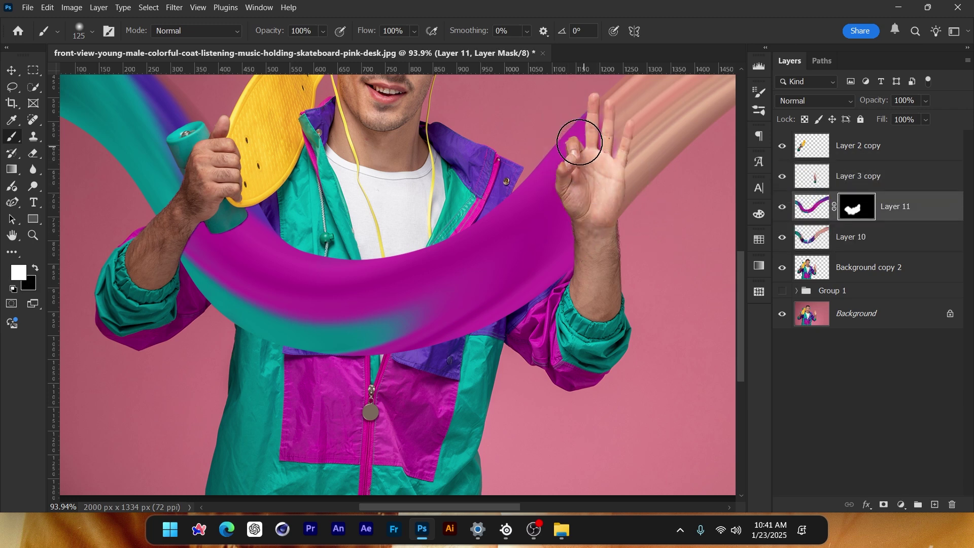
key("ctrl+z")
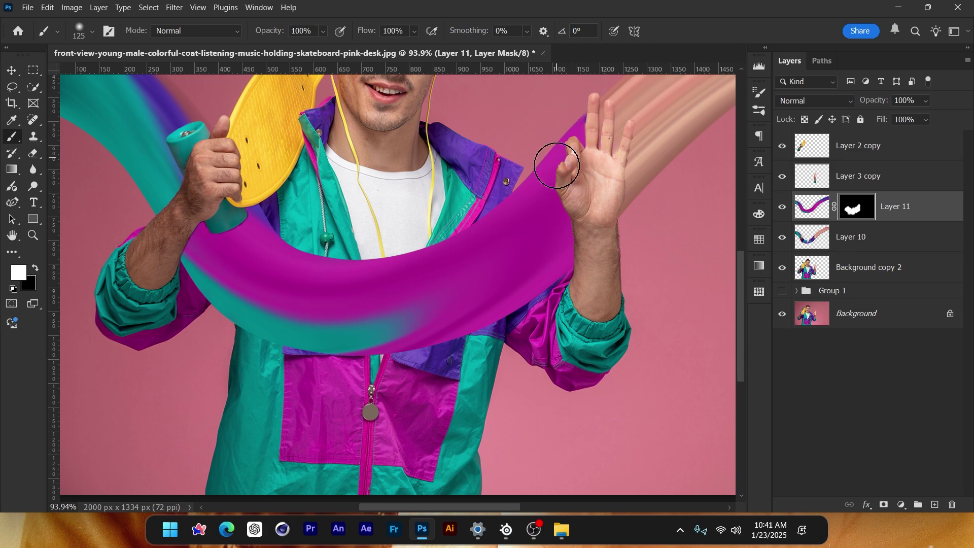
Toggle Layer 11 off and on to examine the masked stroke over the jacket, both close up and in the full image.
scroll(363, 347, "down", 6)
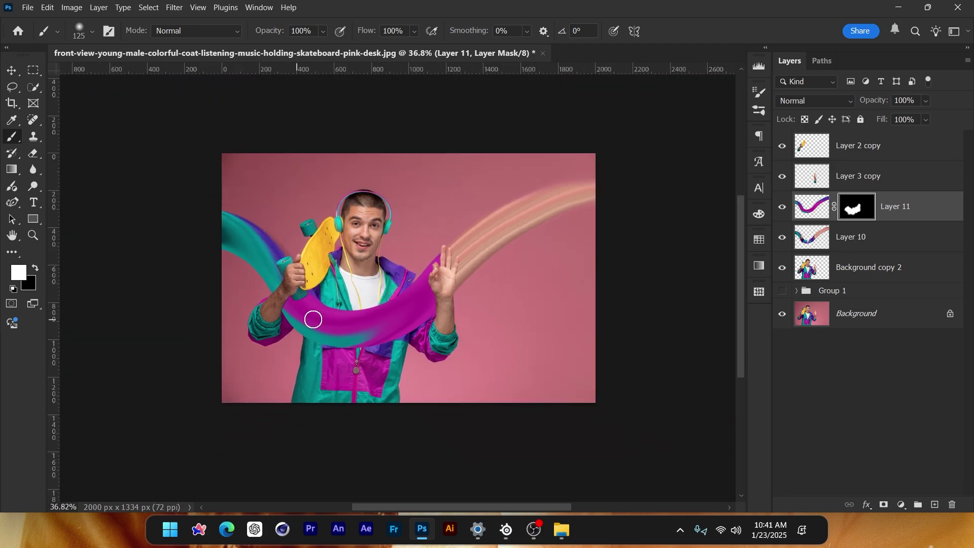
scroll(378, 305, "up", 3)
left_click(782, 208)
left_click(781, 208)
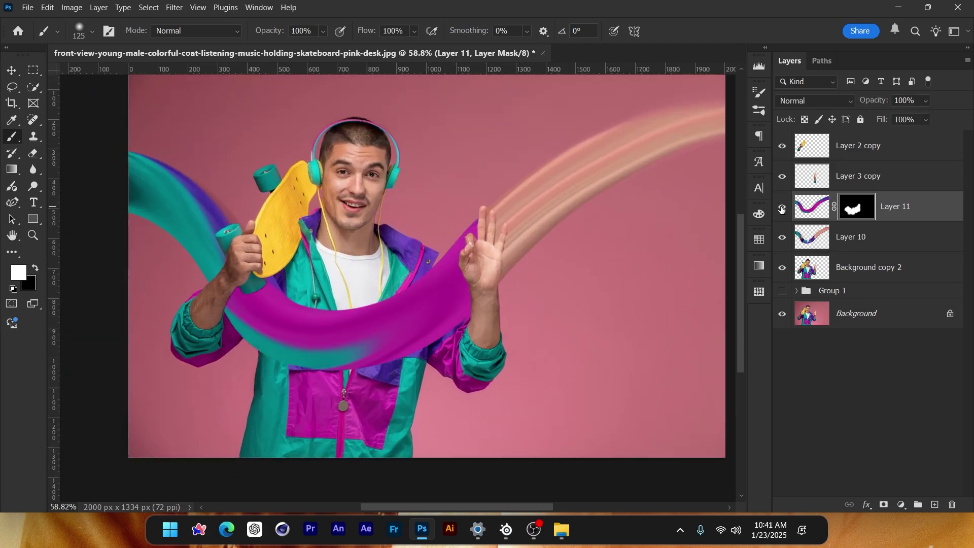
left_click(782, 208)
left_click(781, 208)
left_click(782, 207)
scroll(306, 388, "up", 5)
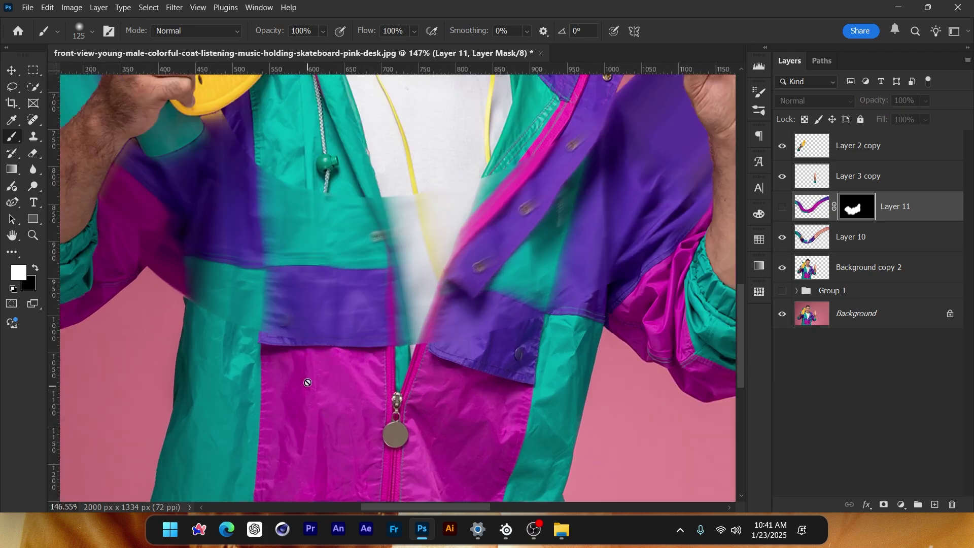
left_click(782, 207)
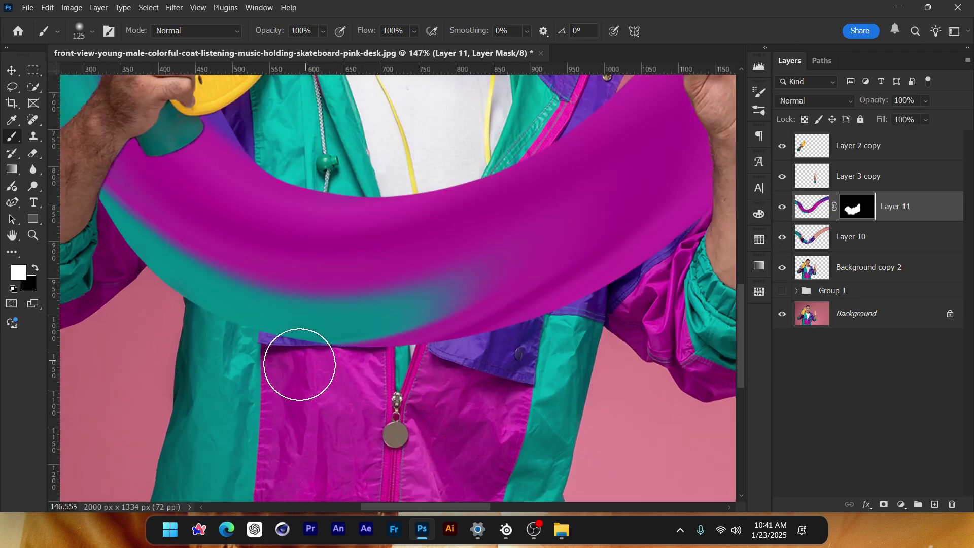
scroll(298, 355, "down", 6)
scroll(291, 304, "up", 3)
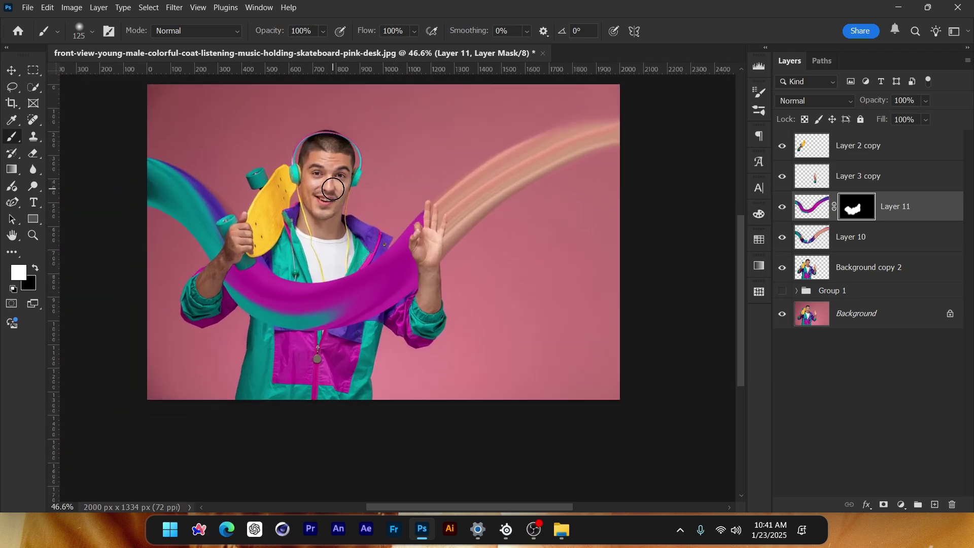
scroll(219, 246, "down", 2)
scroll(267, 275, "up", 1)
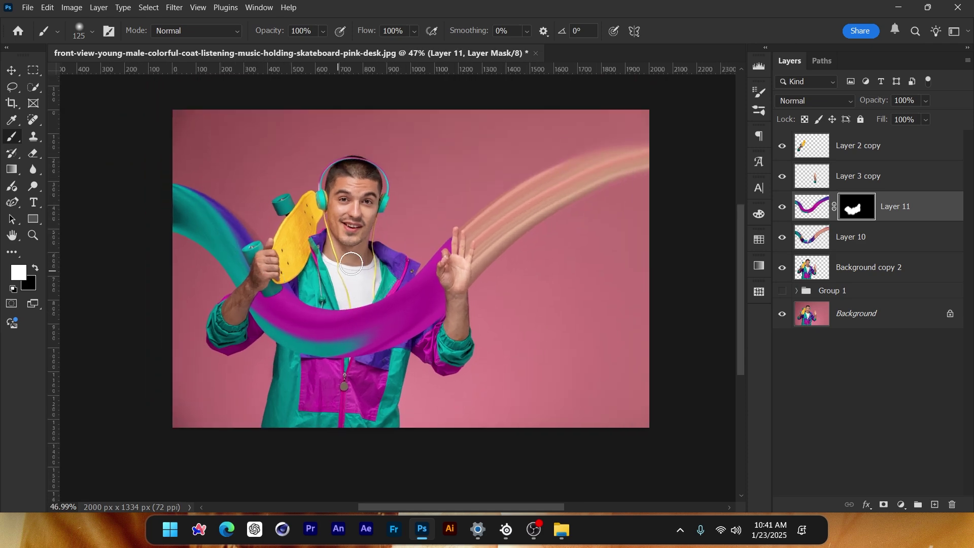
scroll(261, 322, "up", 2)
scroll(261, 322, "down", 2)
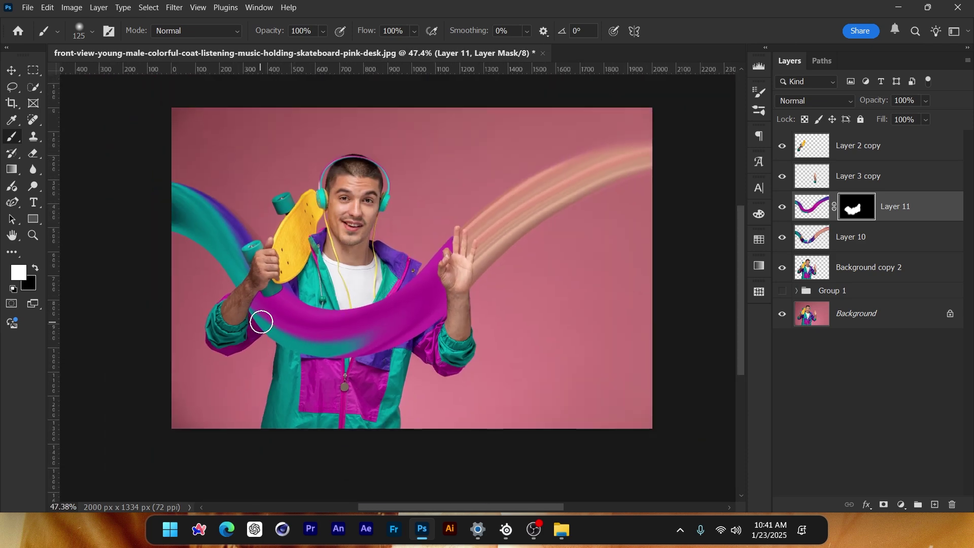
Toggle Group 1 on and off to compare the image with and without its background strokes.
left_click(781, 291)
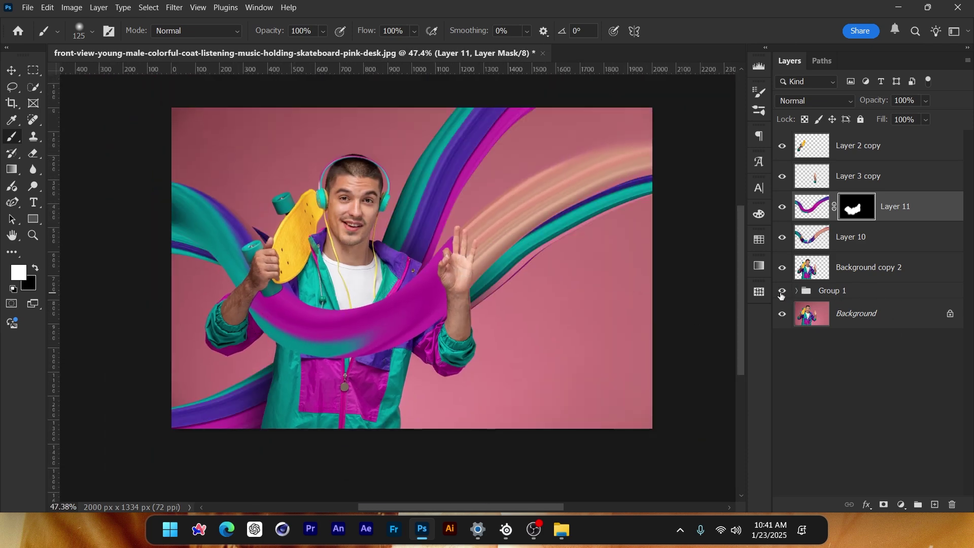
left_click(781, 290)
left_click(781, 291)
left_click(782, 291)
scroll(300, 306, "up", 2)
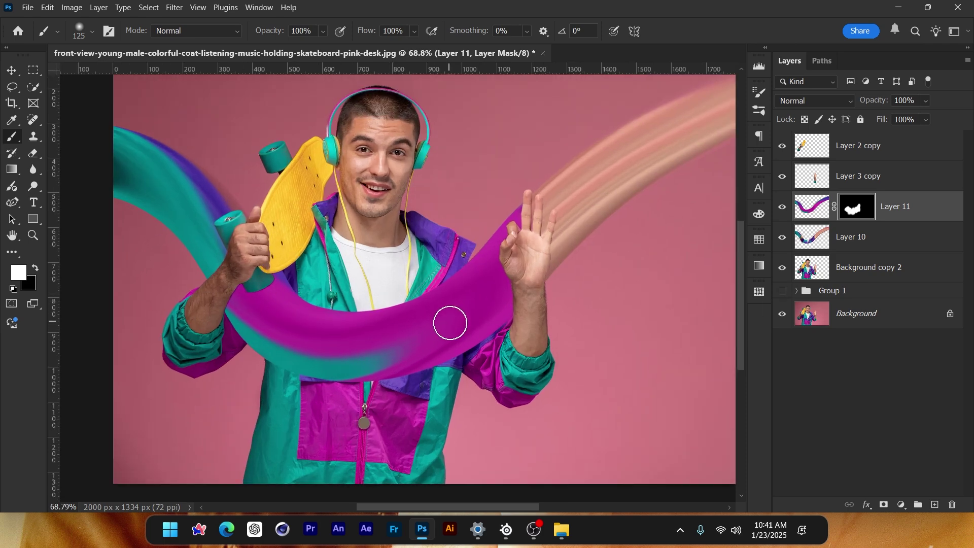
Paint soft black shading beside both hands on a new layer above Layer 11, confined to Layer 11's stroke outline.
left_click(827, 217, "ctrl")
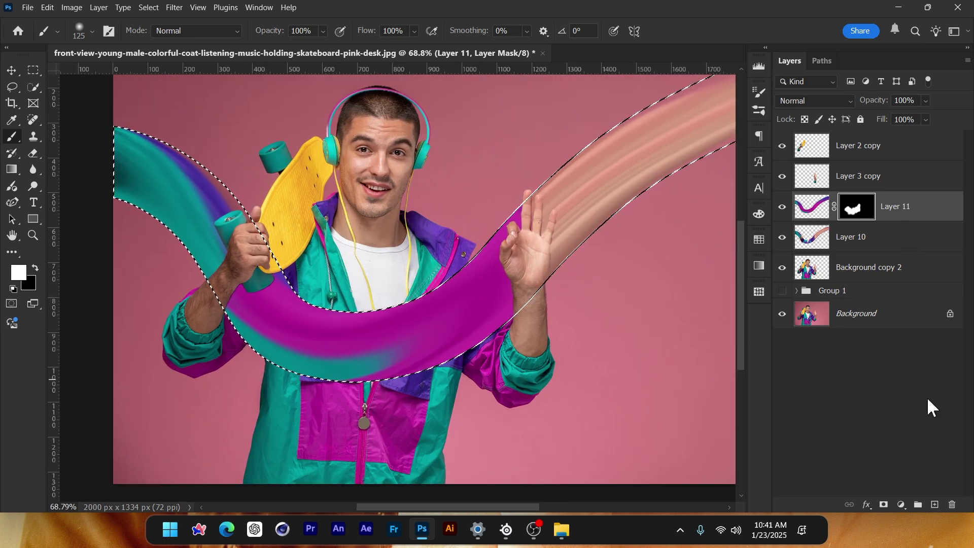
left_click(884, 268)
left_click(933, 503)
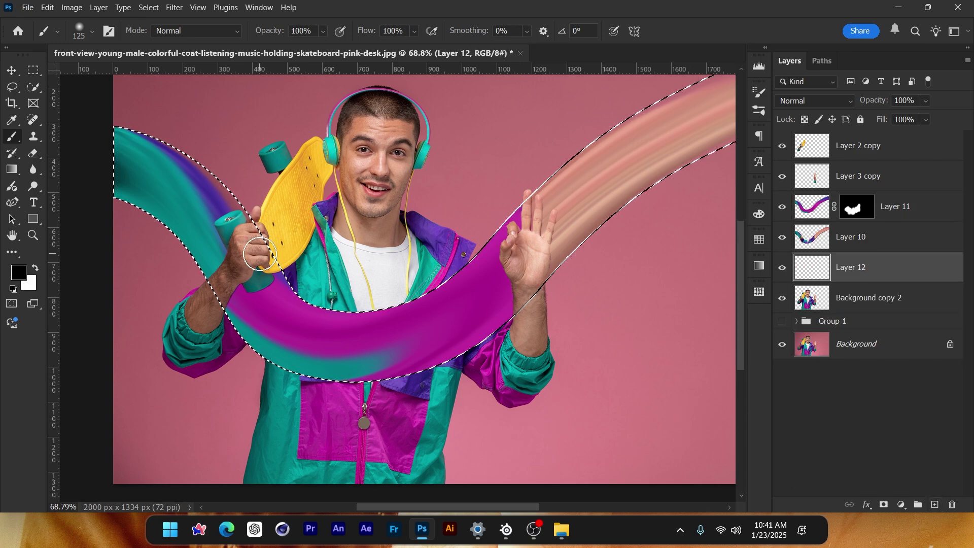
mouse_move(260, 253)
left_mouse_down()
mouse_move(217, 281)
mouse_move(249, 248)
left_mouse_up()
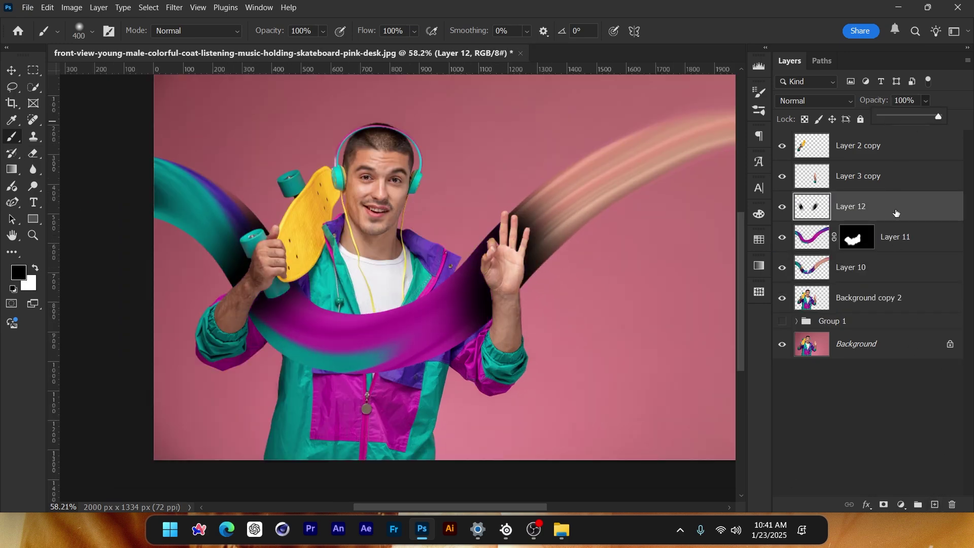
Duplicate the hand shading on Layer 12 twice.
key("ctrl+j")
key("ctrl+j")
key("alt+bracketleft")
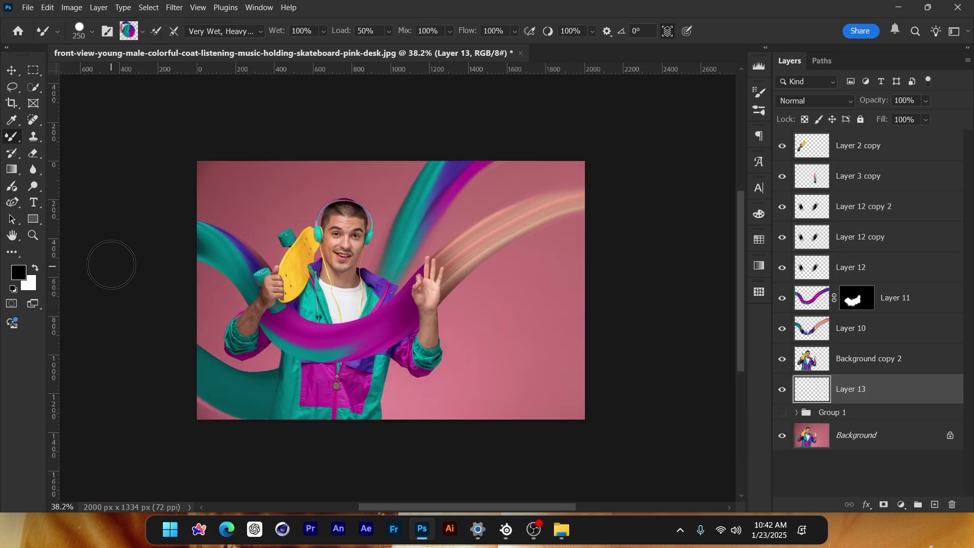
Paint a multicoloured Mixer Brush stroke on Layer 13, sweeping from the image's upper edge behind the man to its left edge.
left_click_drag(512, 147, 428, 233)
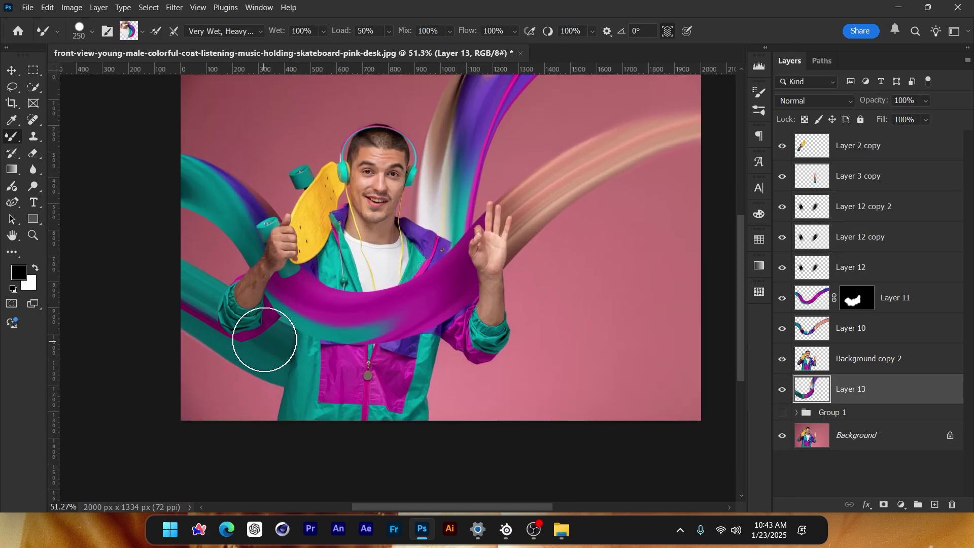
key("v")
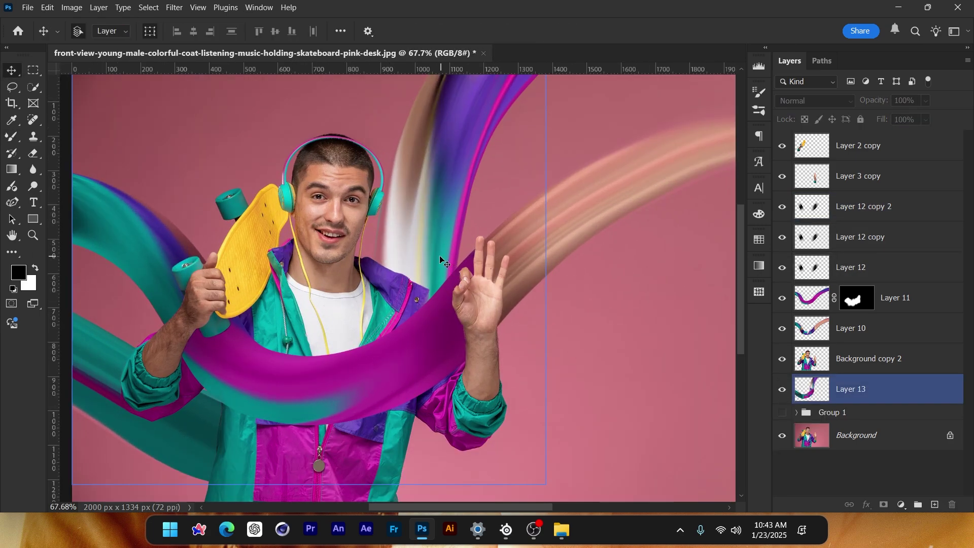
Examine how the strokes wrap around the man's hands, jacket and shoulders, both close up and in the full image.
scroll(393, 233, "down", 3)
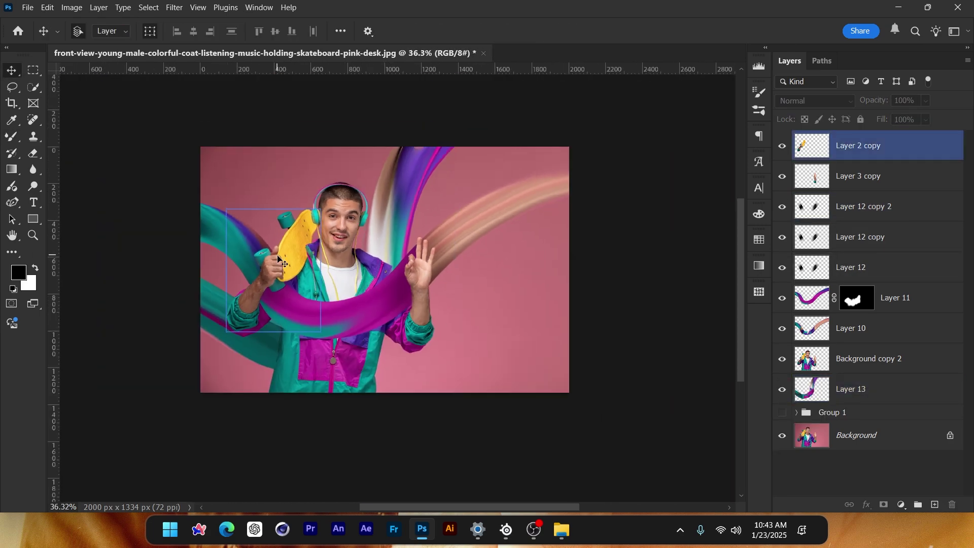
scroll(347, 278, "up", 2)
left_click(428, 249, "ctrl")
scroll(426, 249, "down", 2)
left_click(433, 207)
scroll(433, 207, "up", 2)
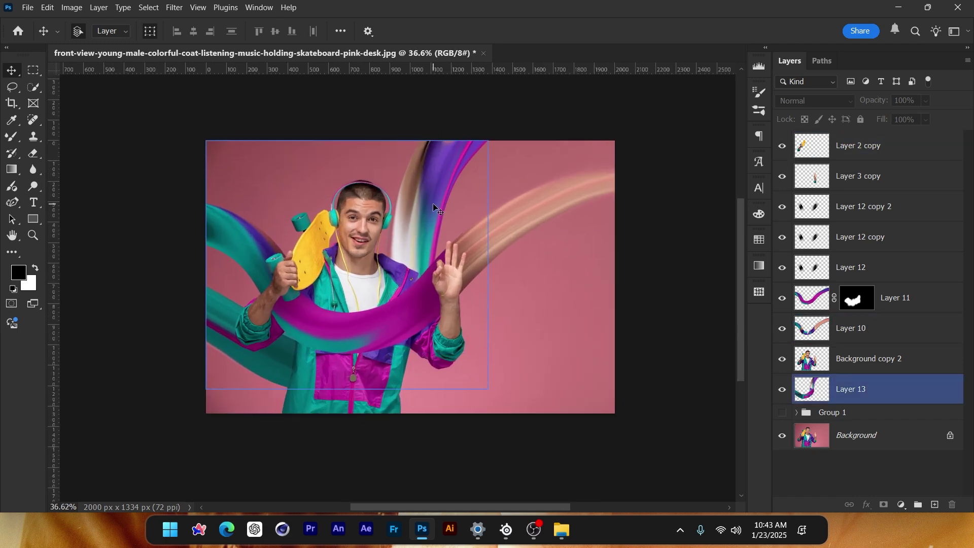
scroll(296, 297, "up", 1)
left_click(289, 283)
scroll(294, 297, "down", 1)
left_click(409, 259)
left_click(248, 382)
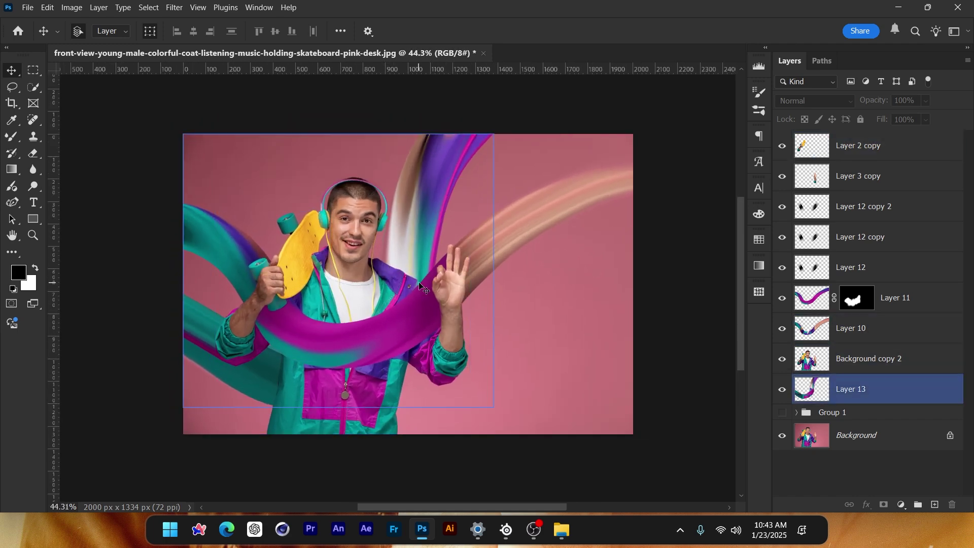
left_click(419, 282)
left_click(463, 263)
left_click(469, 257)
scroll(469, 257, "up", 1)
left_click(440, 239)
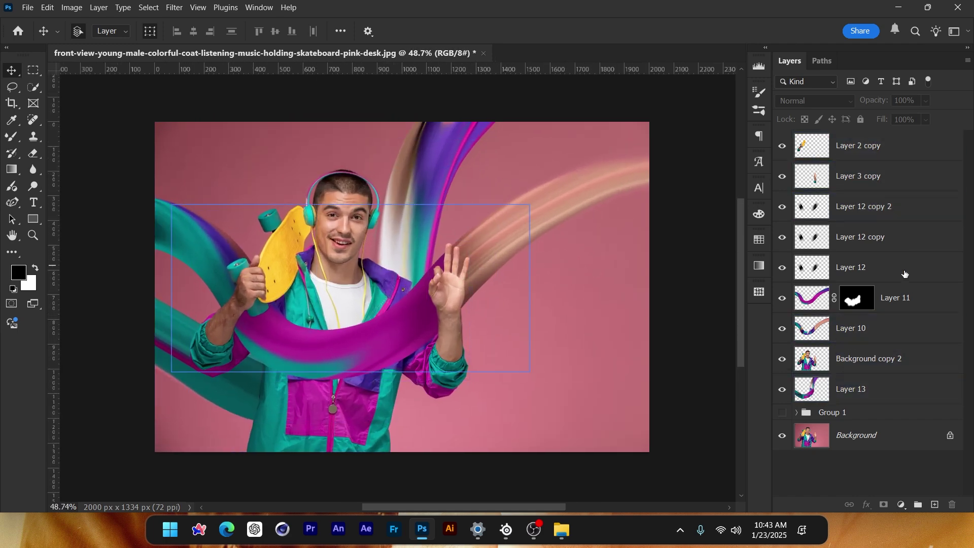
Group all layers from Layer 13 up to Layer 2 copy, and alternate the visibility of this group and Group 1 to compare both stroke versions.
left_click(782, 155)
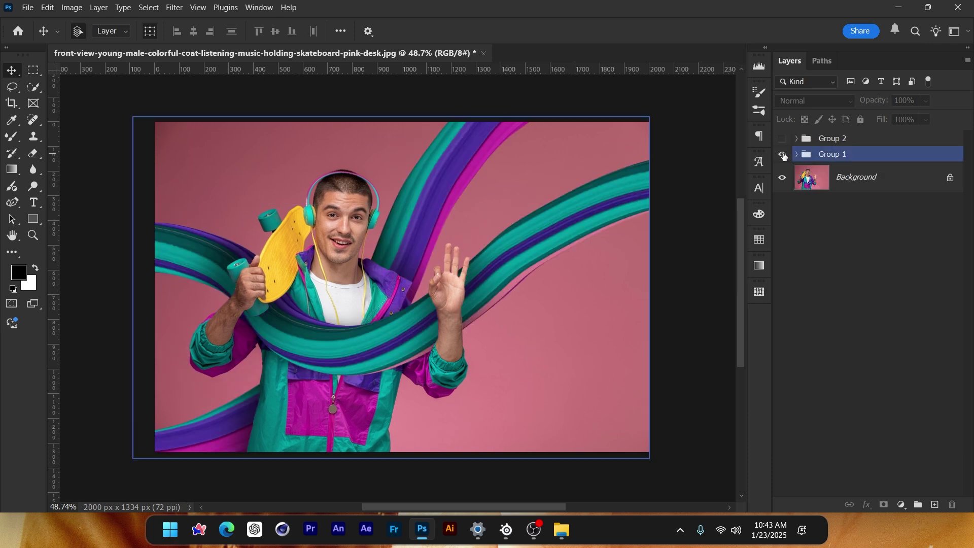
left_click(850, 312)
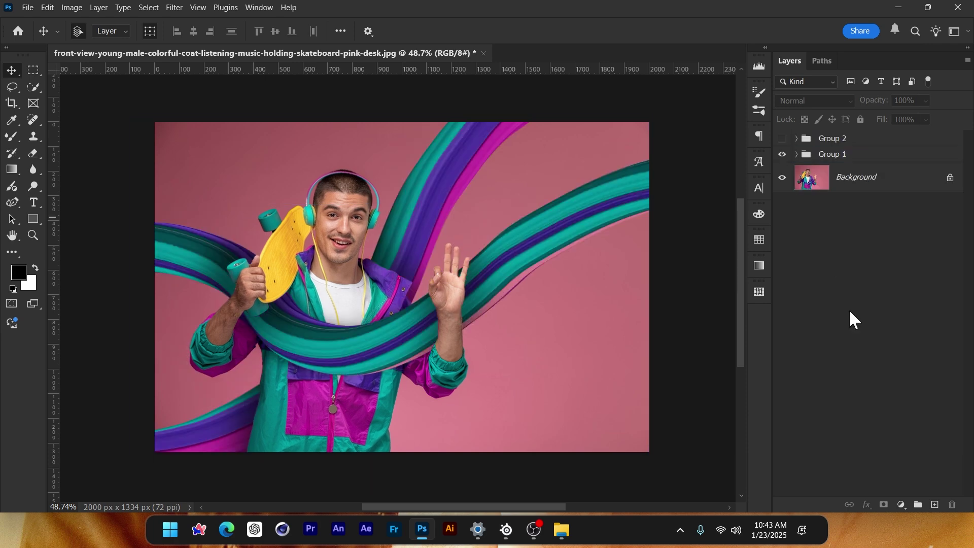
left_click(782, 155)
left_click(782, 138)
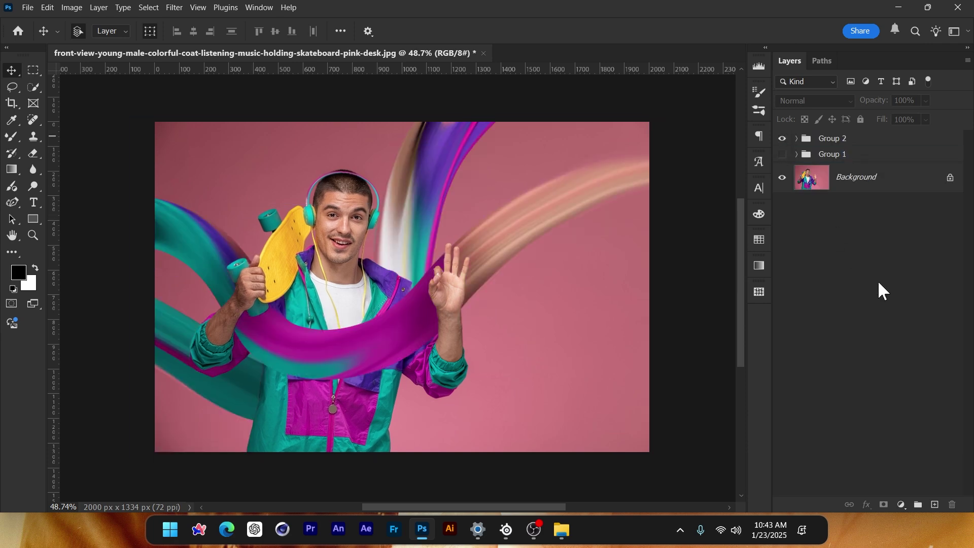
Examine Group 2's strokes in the full image, and toggle both groups' visibility to compare the artwork with the original photo.
scroll(359, 316, "down", 3)
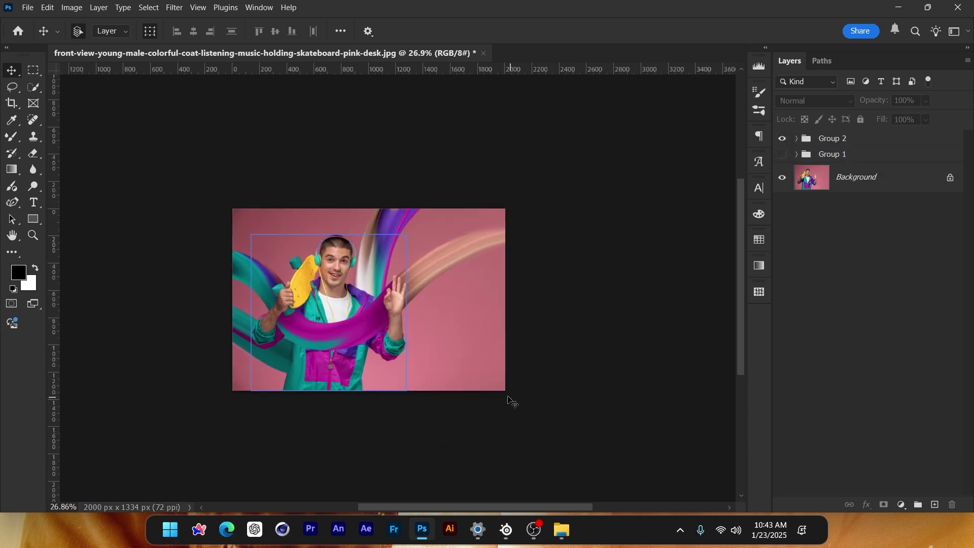
scroll(356, 327, "up", 3)
scroll(155, 252, "up", 1)
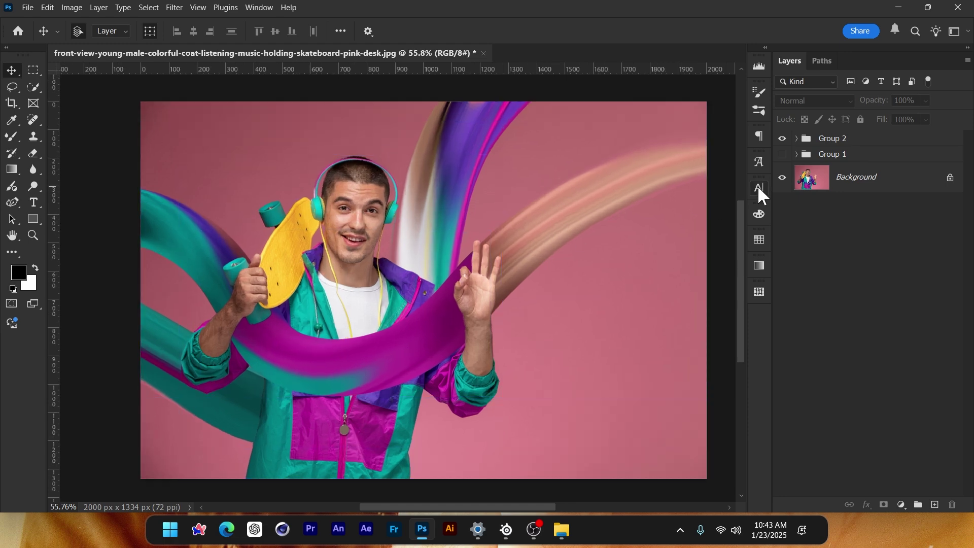
scroll(424, 274, "down", 2)
scroll(416, 238, "up", 2)
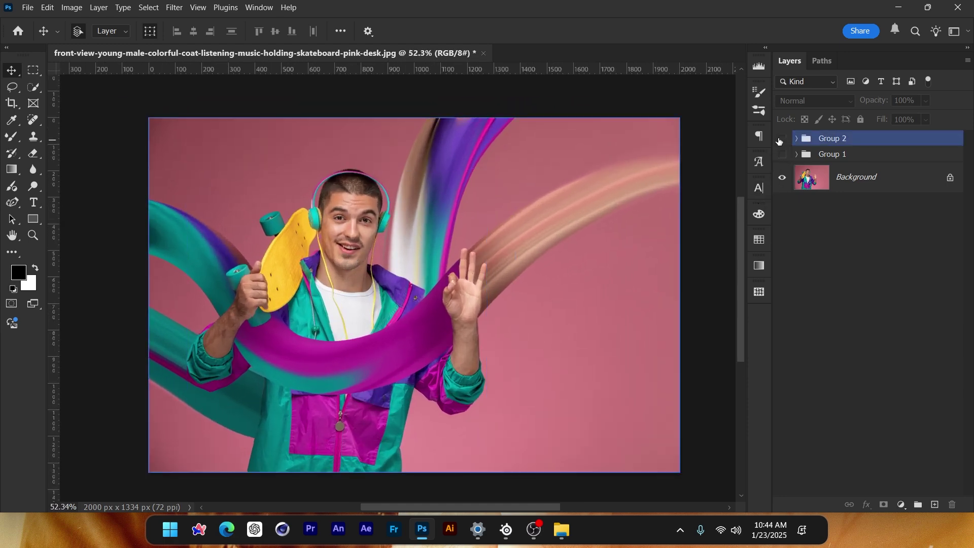
left_click_drag(782, 138, 783, 158)
left_click(782, 154)
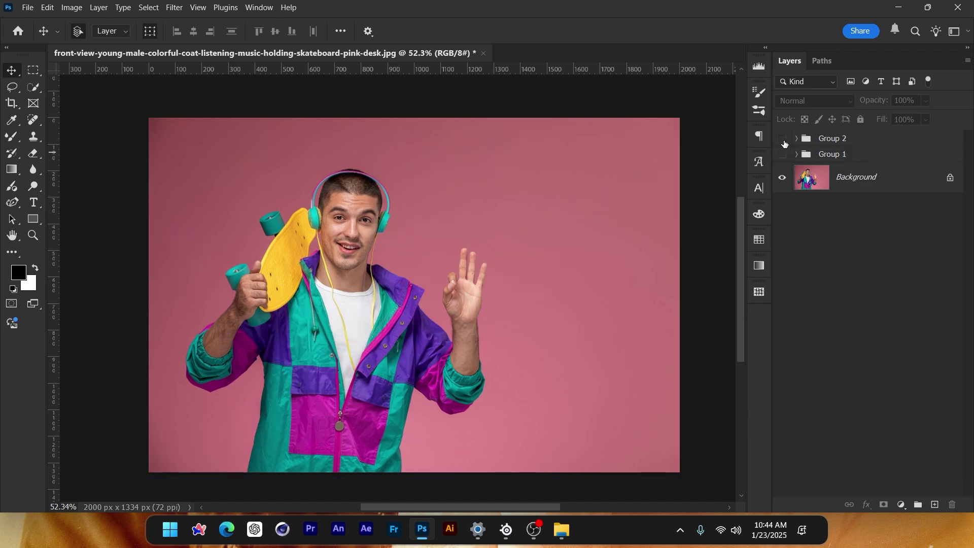